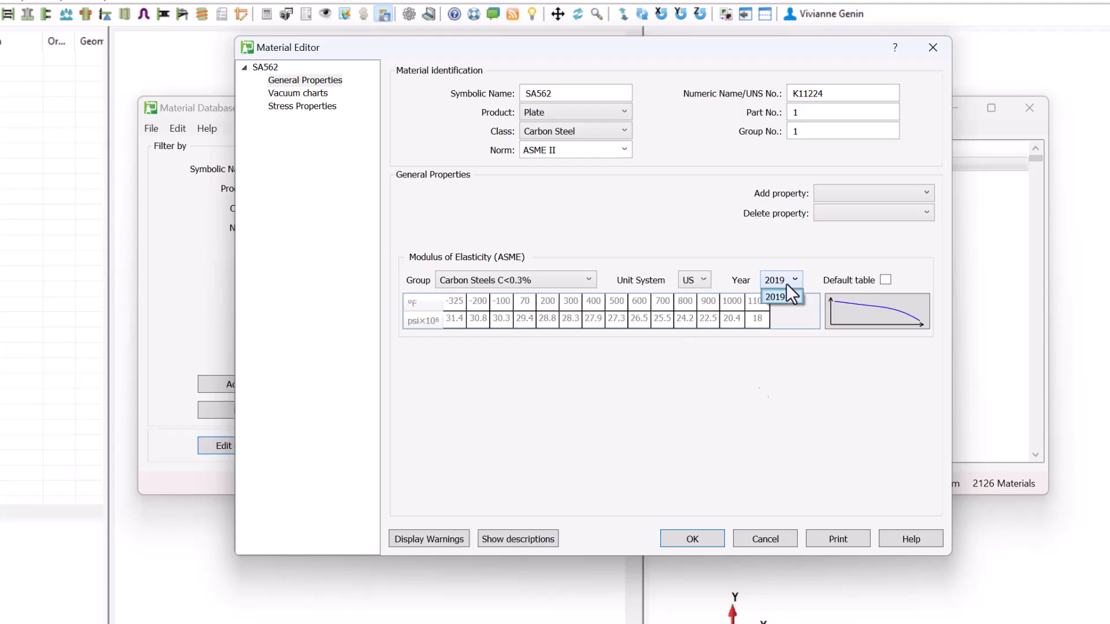
Examine the modulus of elasticity curve and browse the symbolic names available for the shell's carbon steel plate material
{"action": "left_click", "coordinate": [876, 377]}
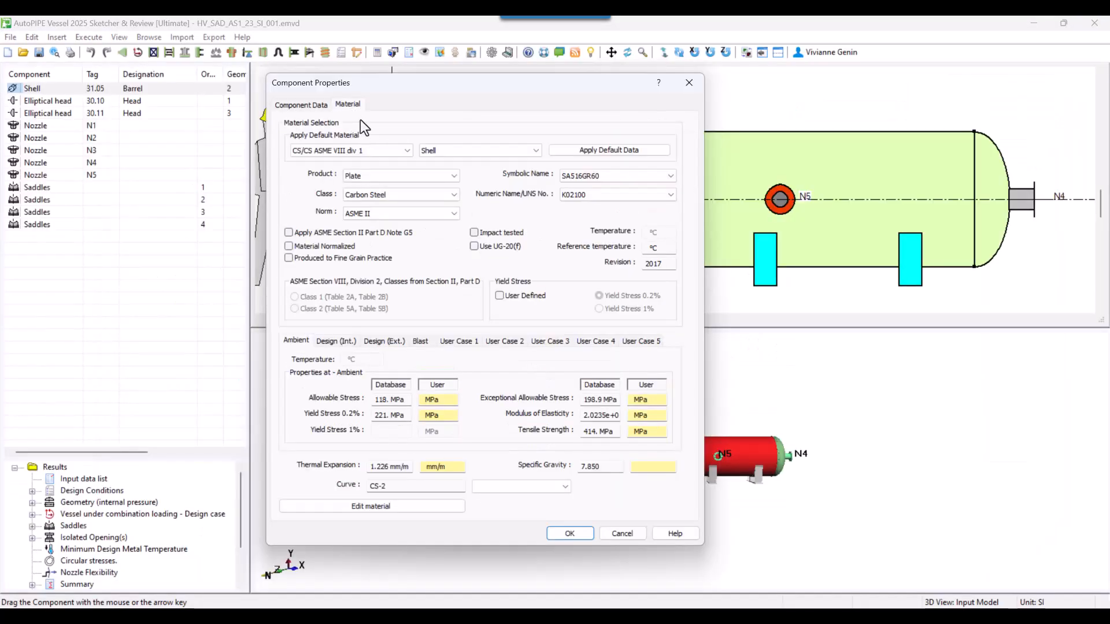
{"action": "left_click", "coordinate": [440, 194]}
{"action": "left_click", "coordinate": [616, 176]}
{"action": "scroll", "coordinate": [670, 239], "scroll_direction": "down", "scroll_amount": 1}
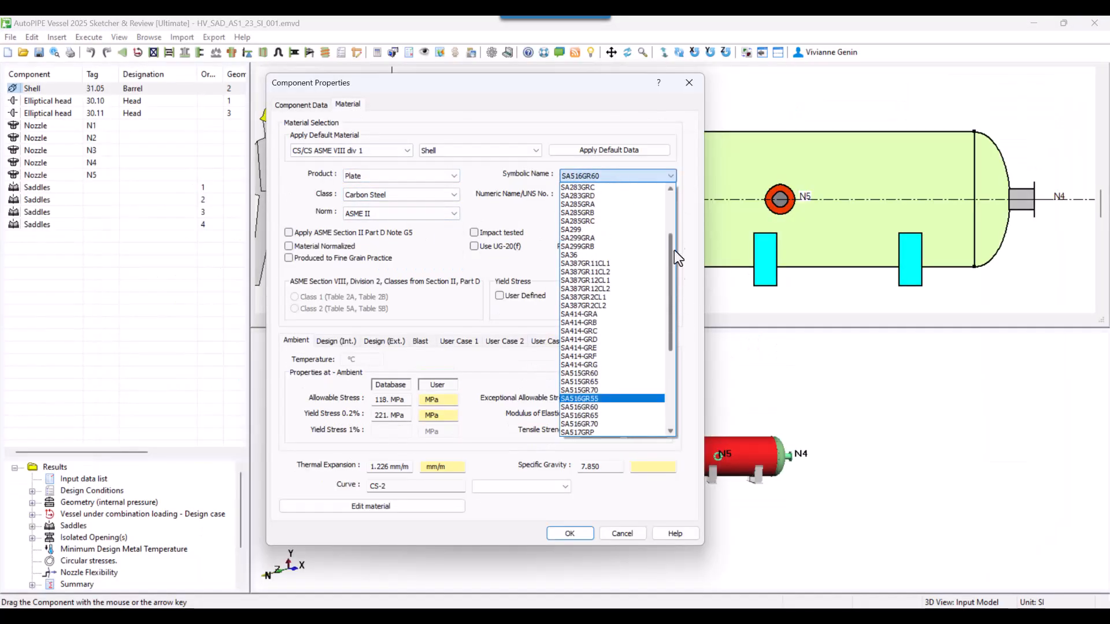
{"action": "left_click", "coordinate": [575, 361]}
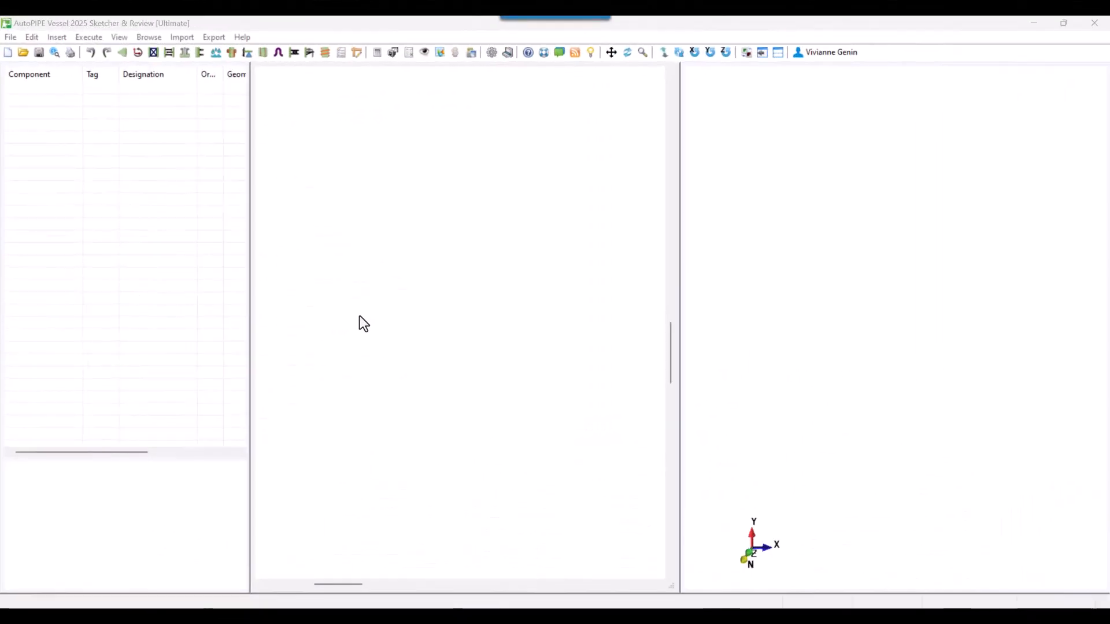
Open the Material Database Manager, move it to the middle of the workspace and widen its window
{"action": "left_click", "coordinate": [89, 37]}
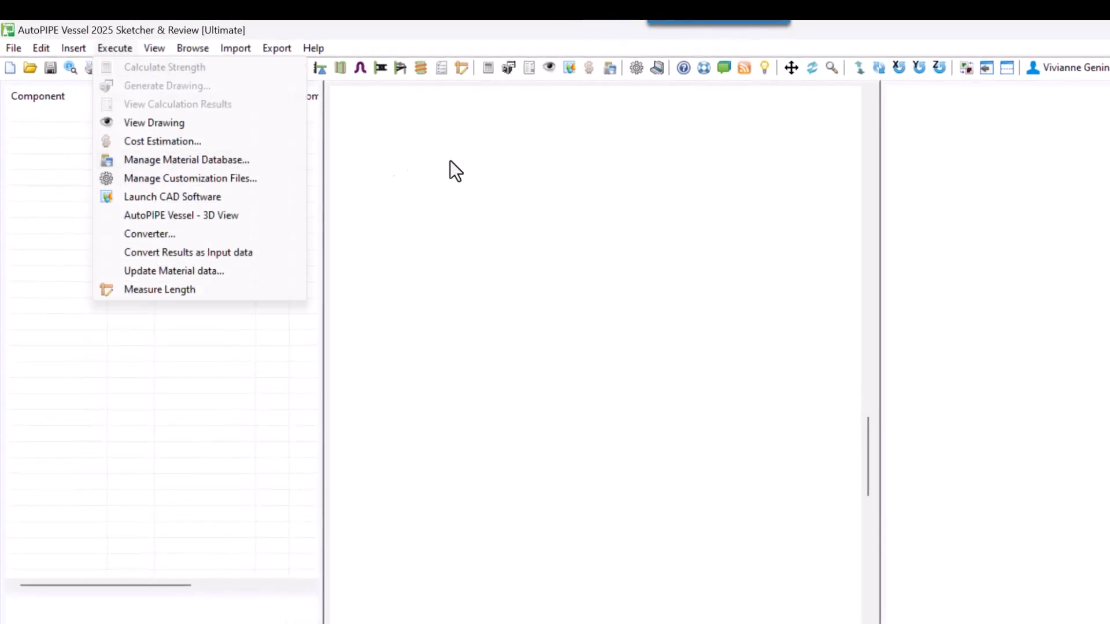
{"action": "left_click", "coordinate": [574, 115]}
{"action": "left_click", "coordinate": [609, 68]}
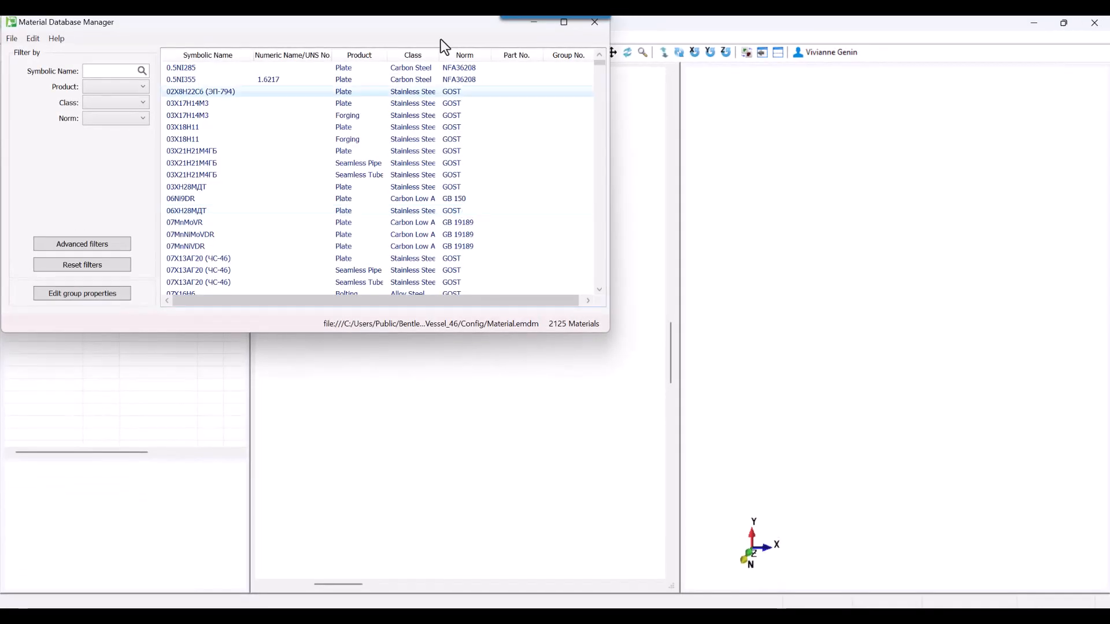
{"action": "left_click_drag", "start_coordinate": [431, 22], "coordinate": [704, 127]}
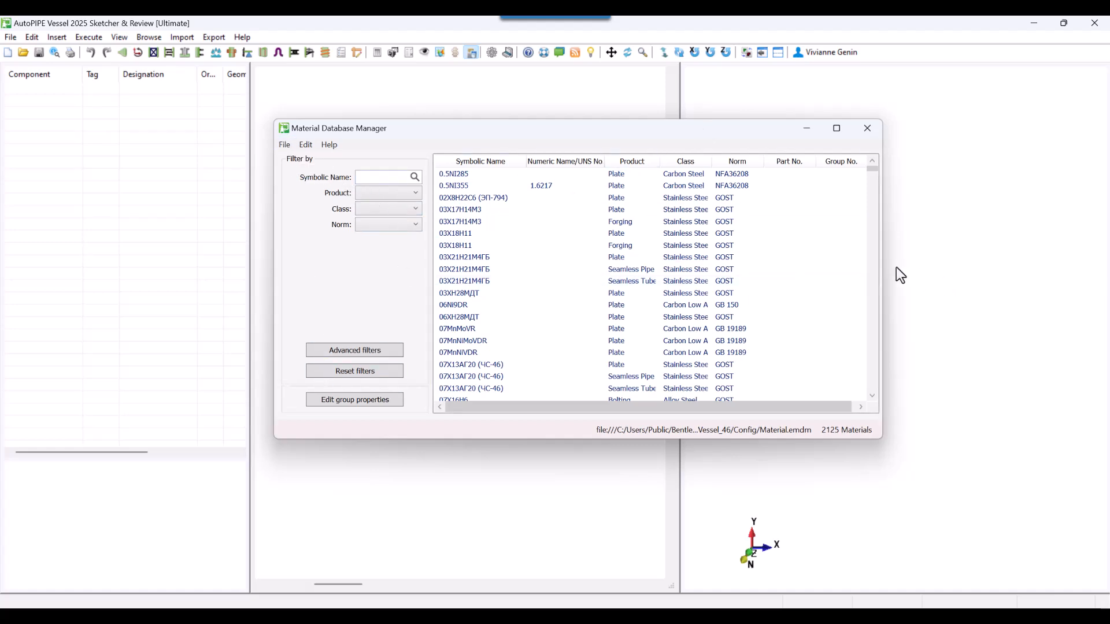
{"action": "left_click_drag", "start_coordinate": [883, 261], "coordinate": [1005, 261]}
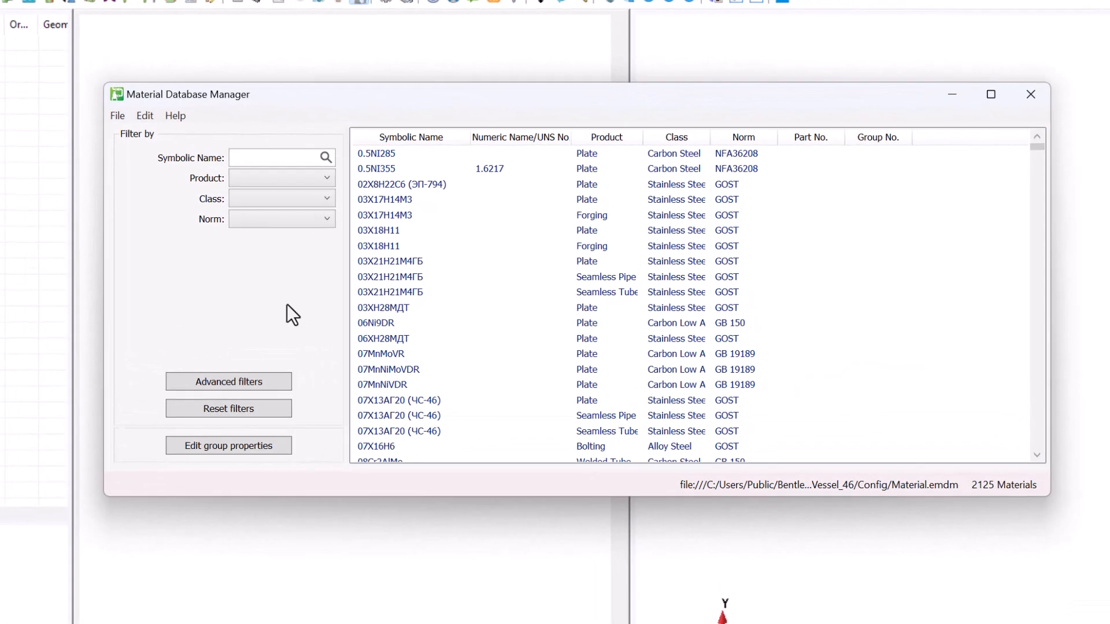
Filter the material list by the products Plate and Forging and look through the matching materials
{"action": "left_click", "coordinate": [254, 383]}
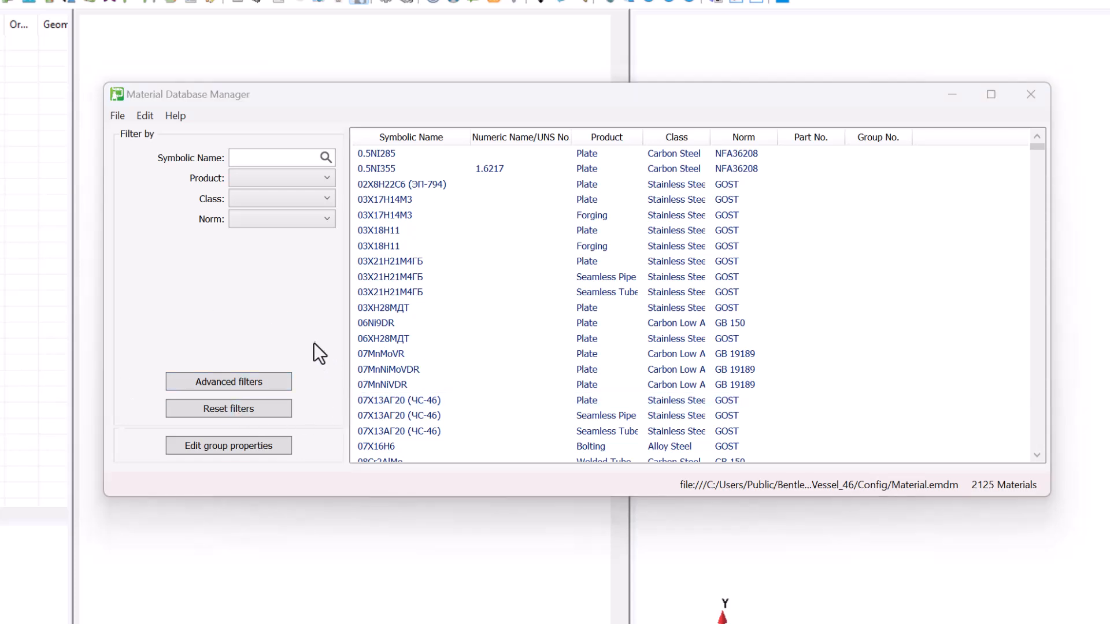
{"action": "left_click", "coordinate": [280, 179]}
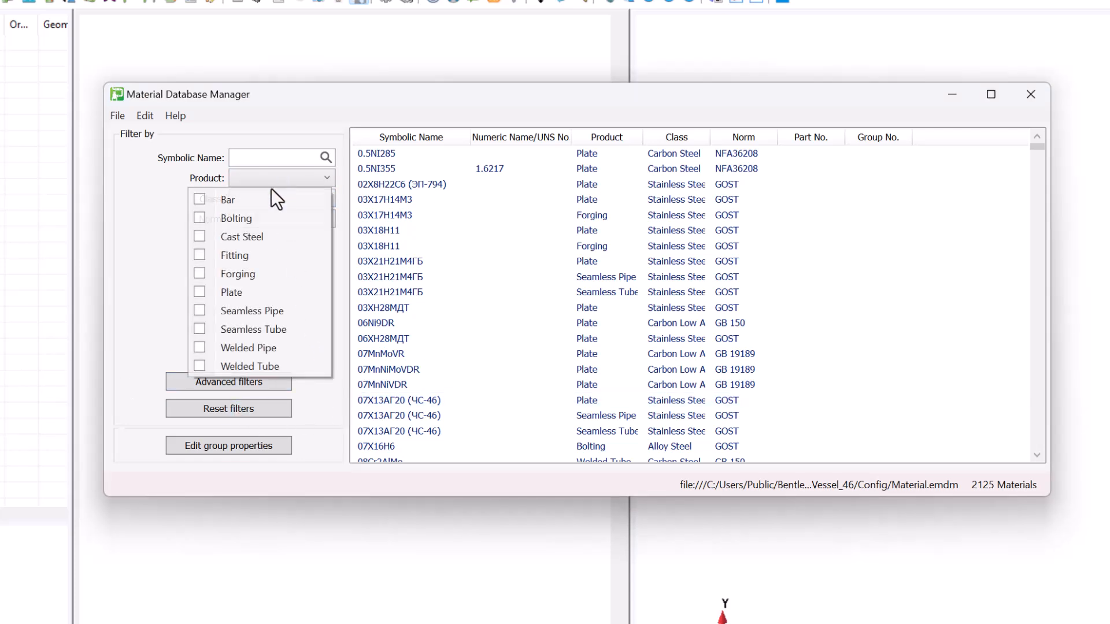
{"action": "left_click", "coordinate": [199, 292]}
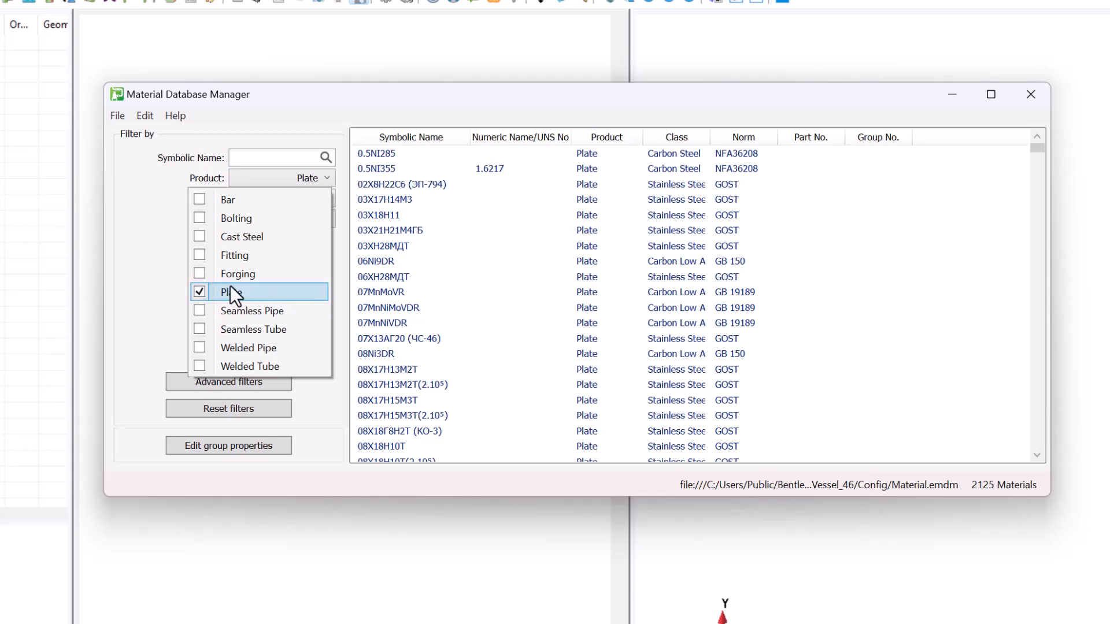
{"action": "left_click_drag", "start_coordinate": [1038, 148], "coordinate": [1029, 421]}
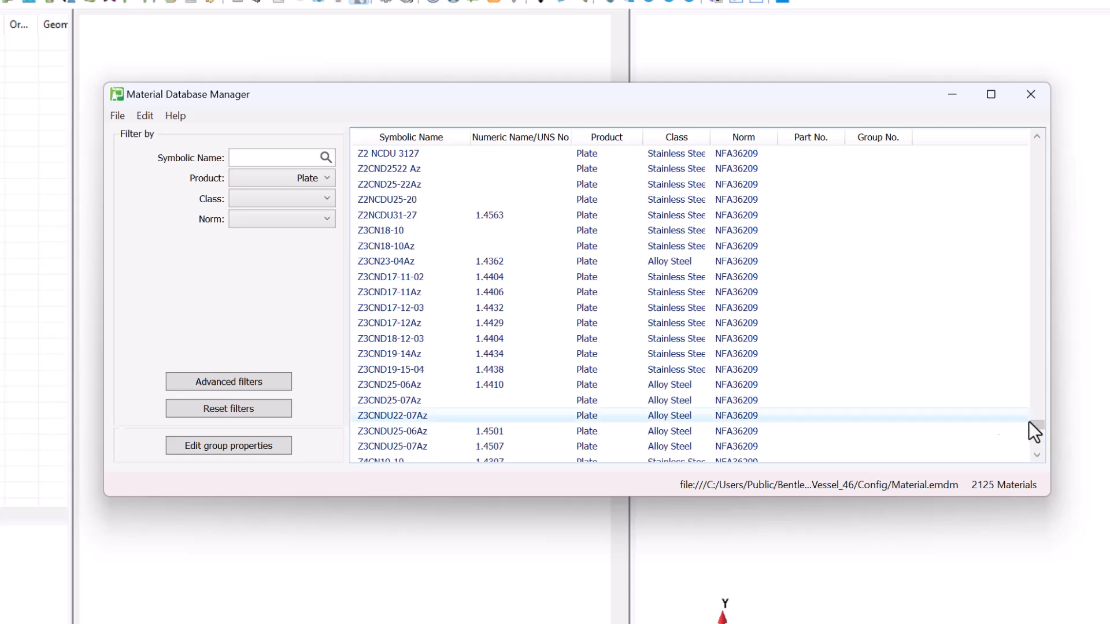
{"action": "left_click", "coordinate": [289, 178]}
{"action": "left_click", "coordinate": [199, 273]}
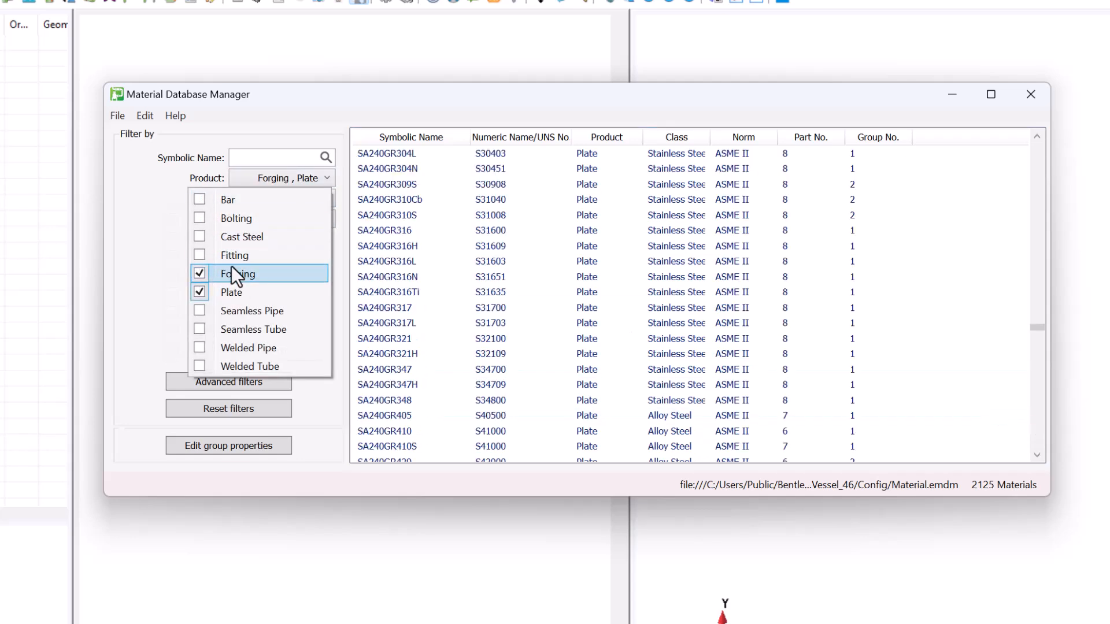
{"action": "left_click", "coordinate": [1042, 326]}
{"action": "left_click_drag", "start_coordinate": [1040, 315], "coordinate": [1038, 239]}
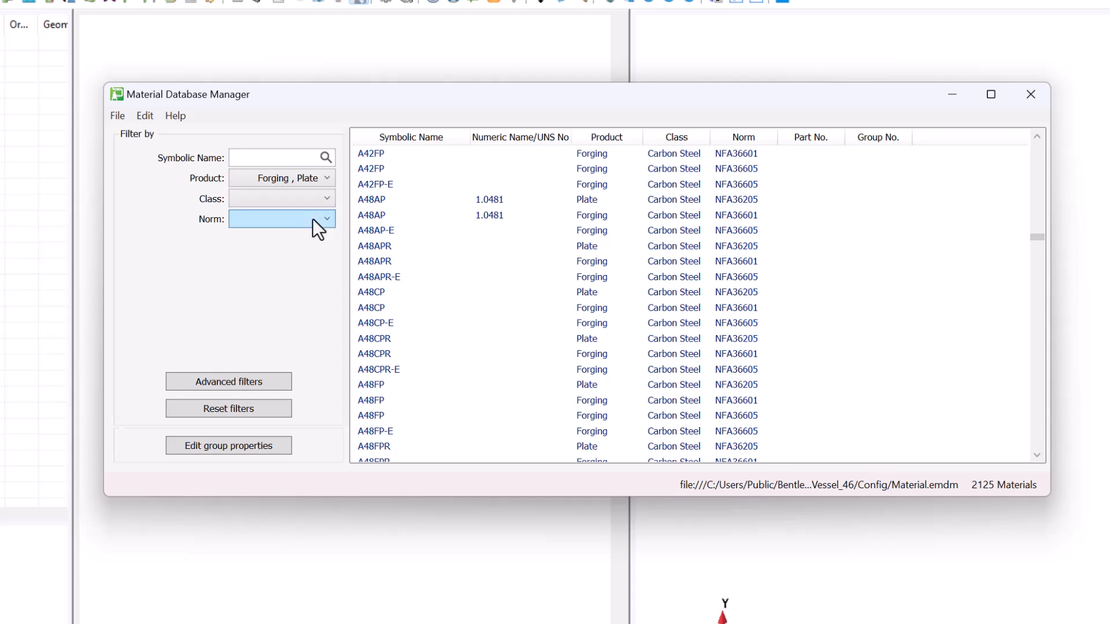
Narrow the material list to the Carbon Steel class and look through the matching entries
{"action": "left_click", "coordinate": [313, 203]}
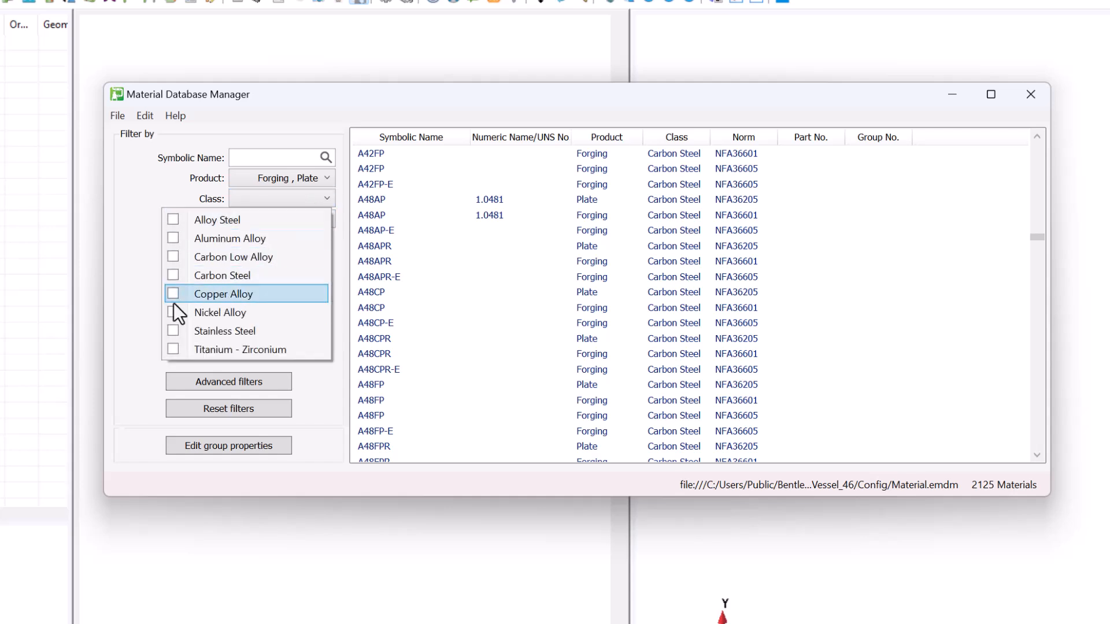
{"action": "left_click", "coordinate": [172, 277]}
{"action": "left_click", "coordinate": [140, 244]}
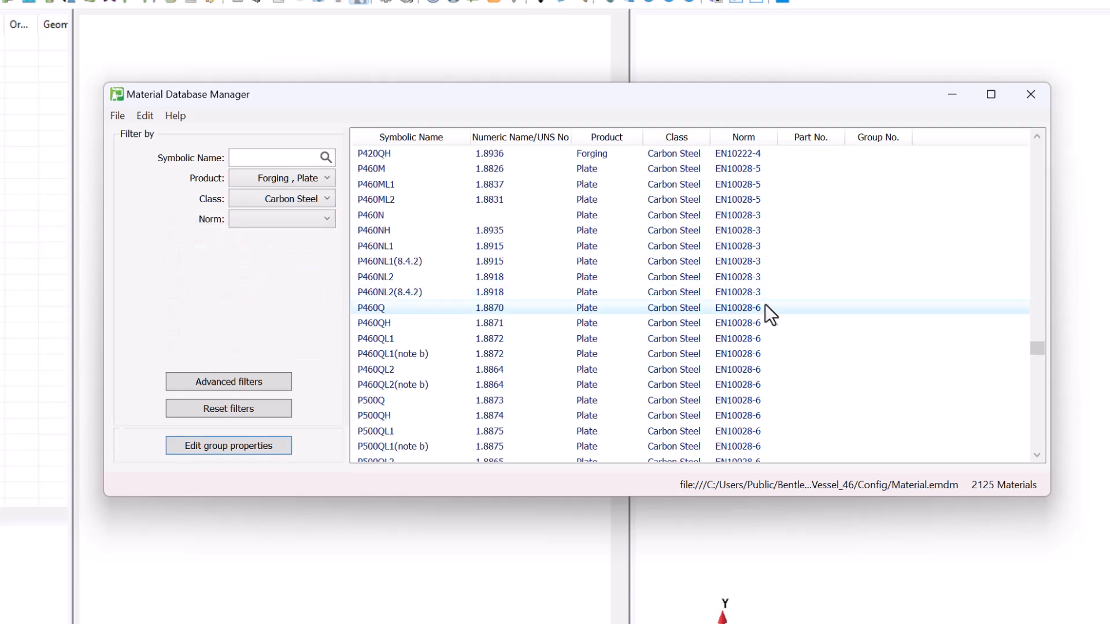
{"action": "left_click_drag", "start_coordinate": [1041, 345], "coordinate": [1042, 332]}
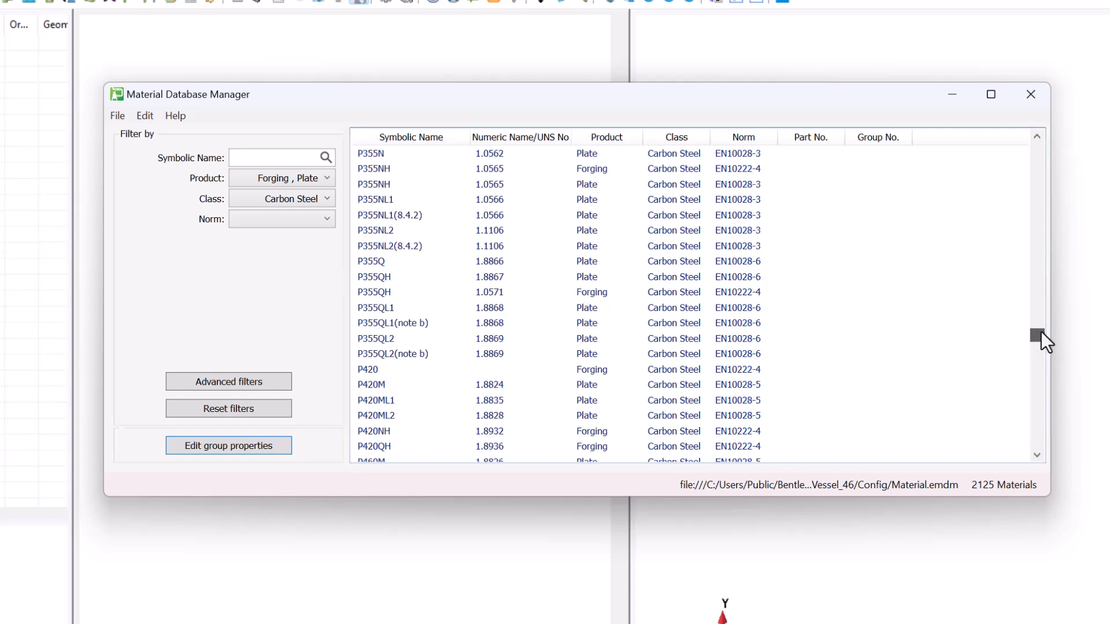
Restrict the material list to the ASME II norm and review the materials from the beginning of the list
{"action": "left_click", "coordinate": [272, 218]}
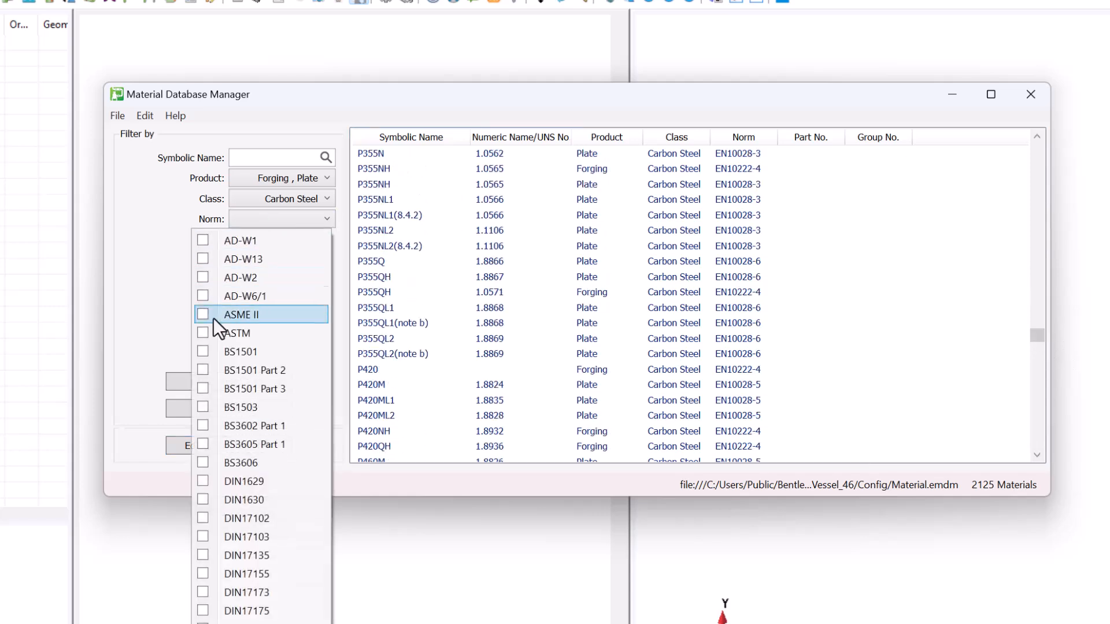
{"action": "scroll", "coordinate": [250, 435], "scroll_direction": "down", "scroll_amount": 5}
{"action": "scroll", "coordinate": [251, 435], "scroll_direction": "up", "scroll_amount": 5}
{"action": "left_click", "coordinate": [203, 315]}
{"action": "left_click", "coordinate": [1039, 376]}
{"action": "left_click_drag", "start_coordinate": [1034, 384], "coordinate": [1038, 144]}
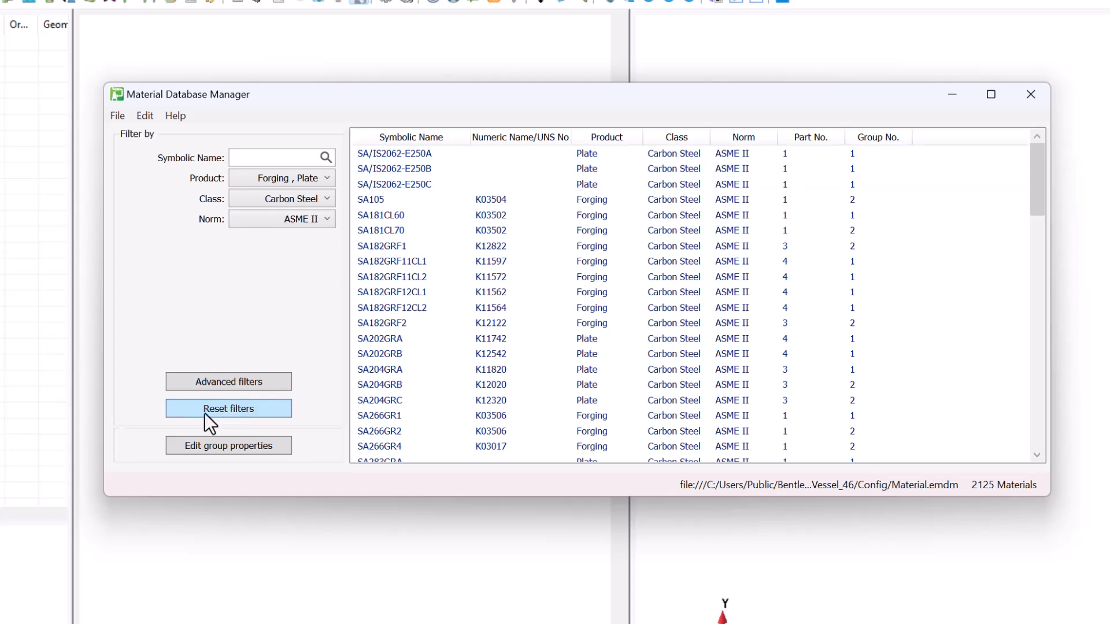
Reset all material filters and filter the database by the symbolic name 105
{"action": "left_click", "coordinate": [224, 411]}
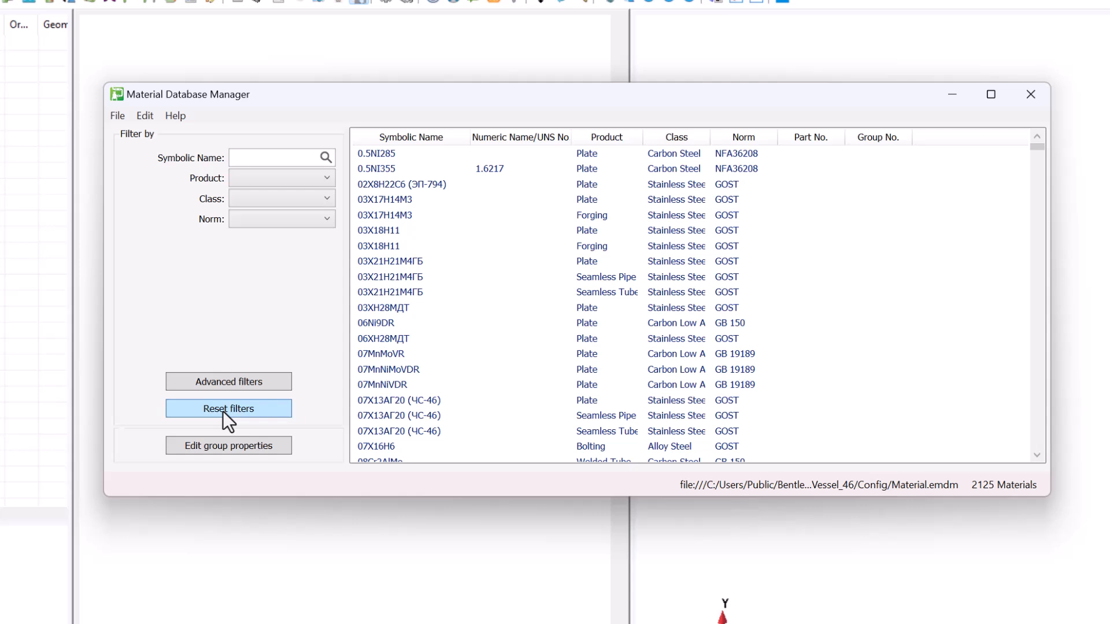
{"action": "left_click", "coordinate": [268, 157]}
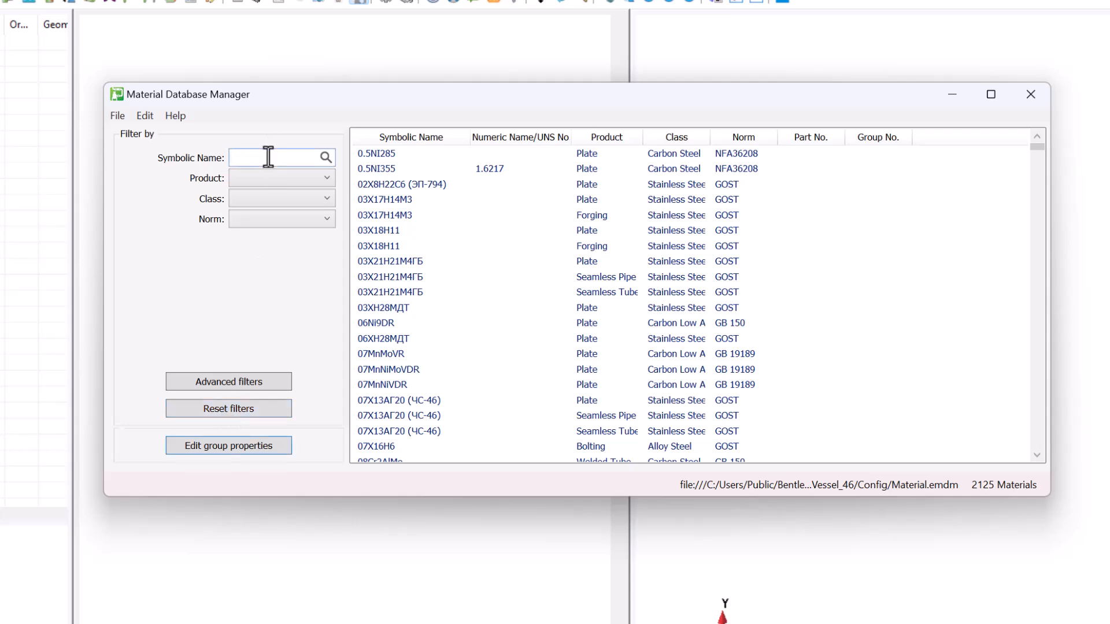
{"action": "type", "text": "105"}
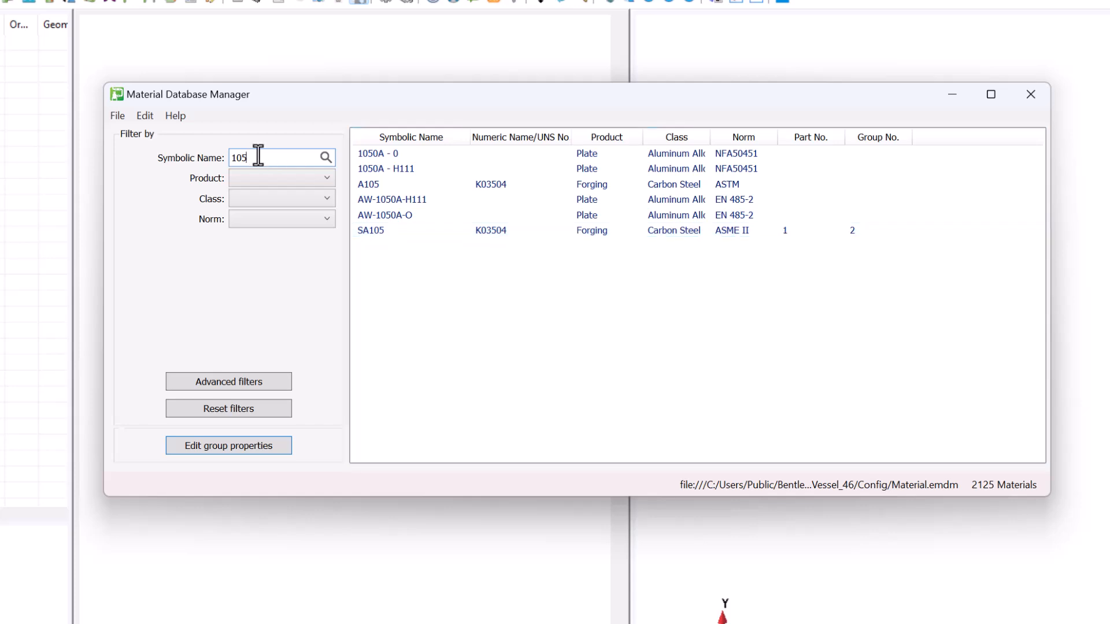
Export the filtered material list to a CSV spreadsheet and return to the Material Database Manager
{"action": "left_click", "coordinate": [113, 115]}
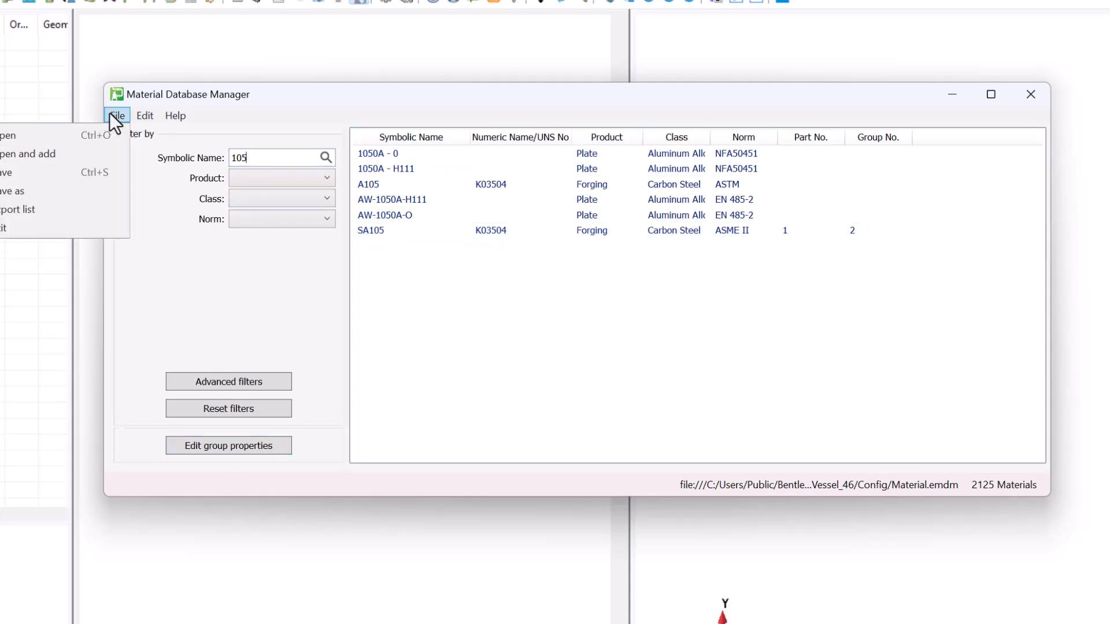
{"action": "left_click", "coordinate": [44, 210]}
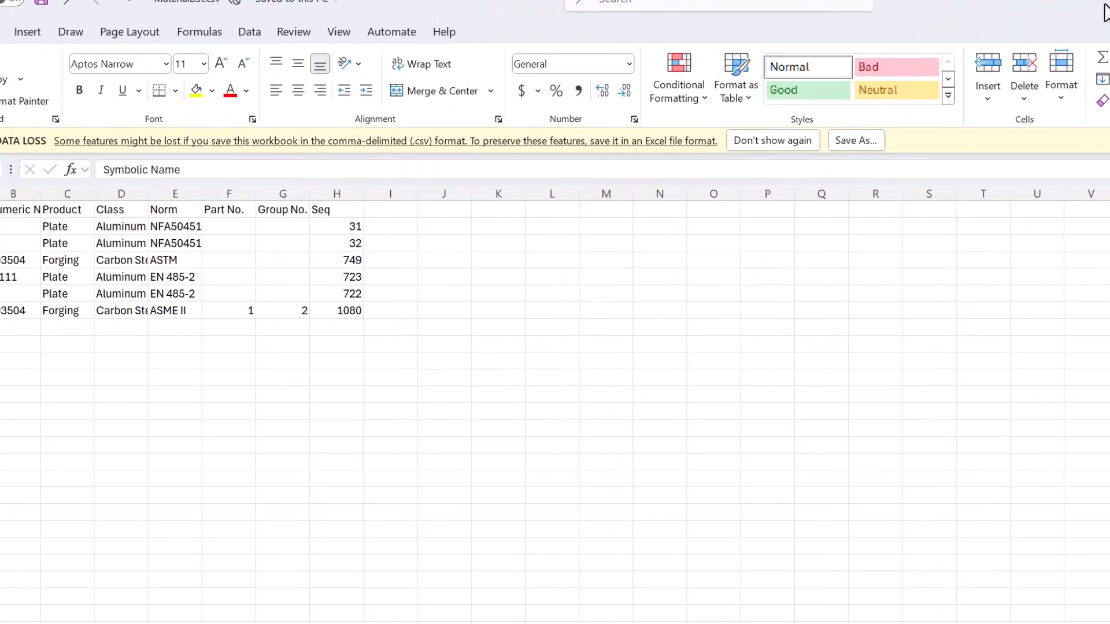
{"action": "left_click", "coordinate": [1109, 5]}
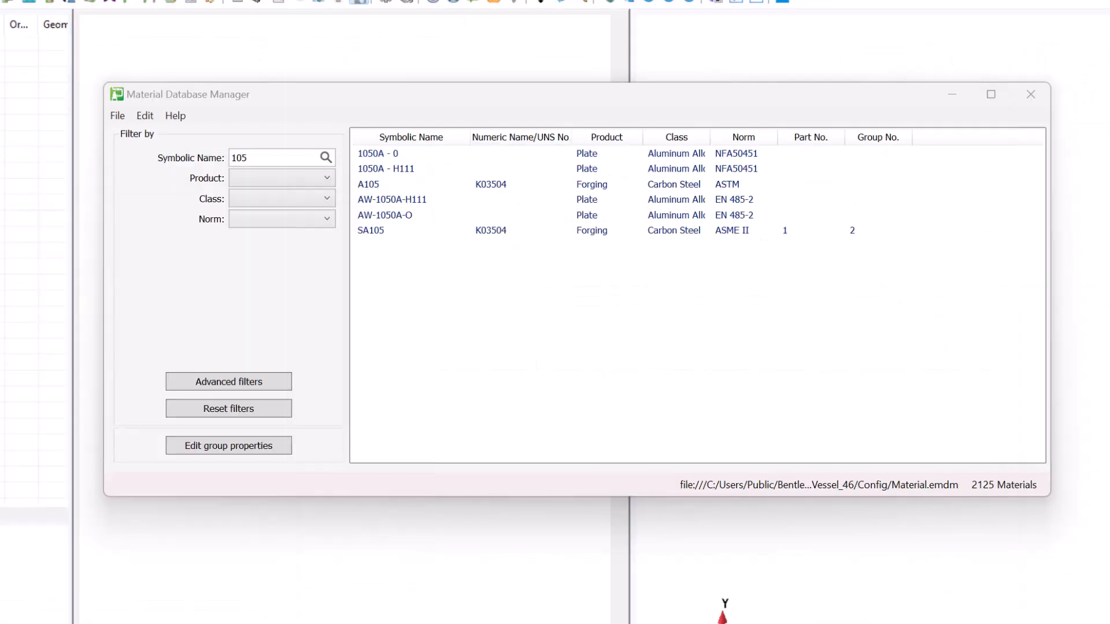
Reset the filters and copy the 03X18H11 forging, 03X21H21M4ГБ seamless pipe and 06Ni9DR plate entries
{"action": "left_click", "coordinate": [234, 411]}
{"action": "left_click", "coordinate": [430, 249]}
{"action": "left_click", "coordinate": [422, 277], "text": "ctrl"}
{"action": "left_click", "coordinate": [415, 321], "text": "ctrl"}
{"action": "right_click", "coordinate": [415, 321]}
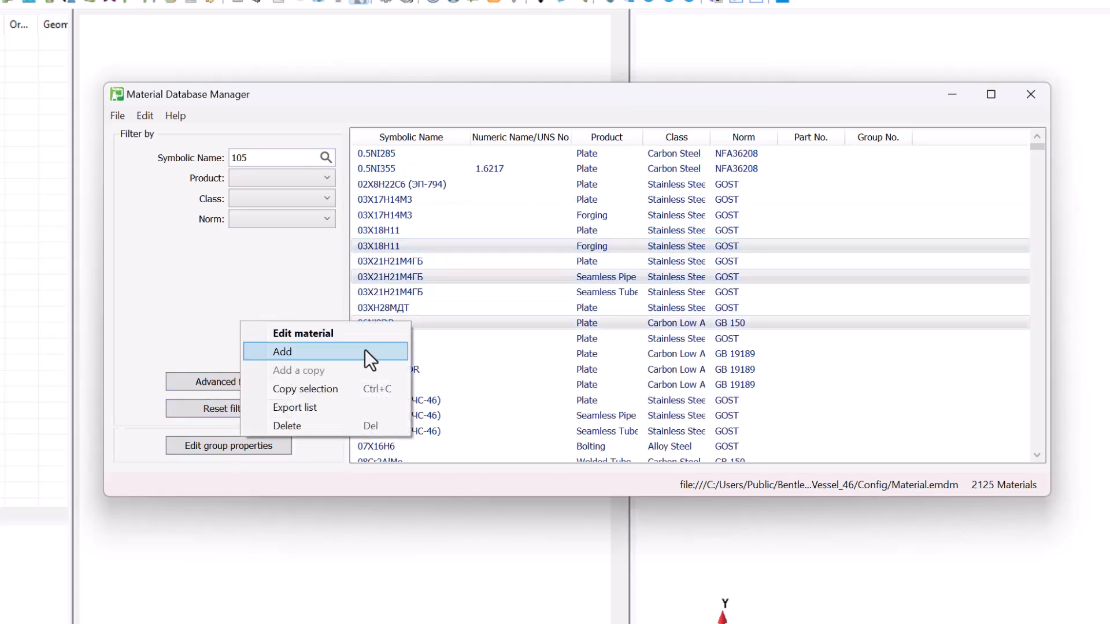
{"action": "left_click", "coordinate": [305, 389]}
Switch to Excel, paste the copied materials into the exported list from cell A9, and return to the material database
{"action": "key", "text": "alt+Tab"}
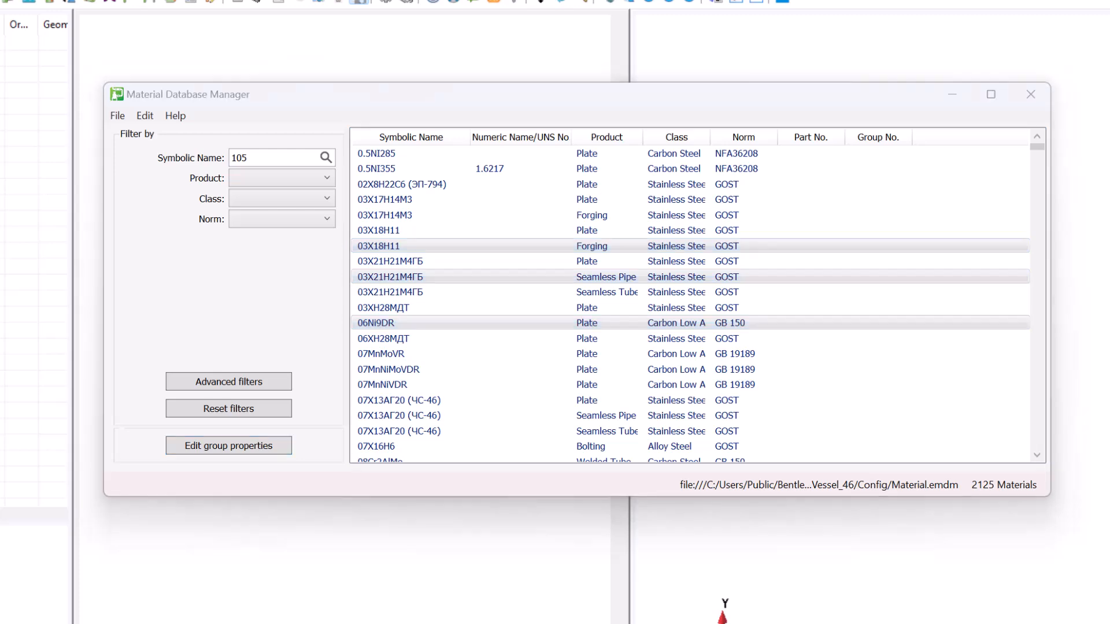
{"action": "left_click", "coordinate": [129, 421]}
{"action": "key", "text": "ctrl+v"}
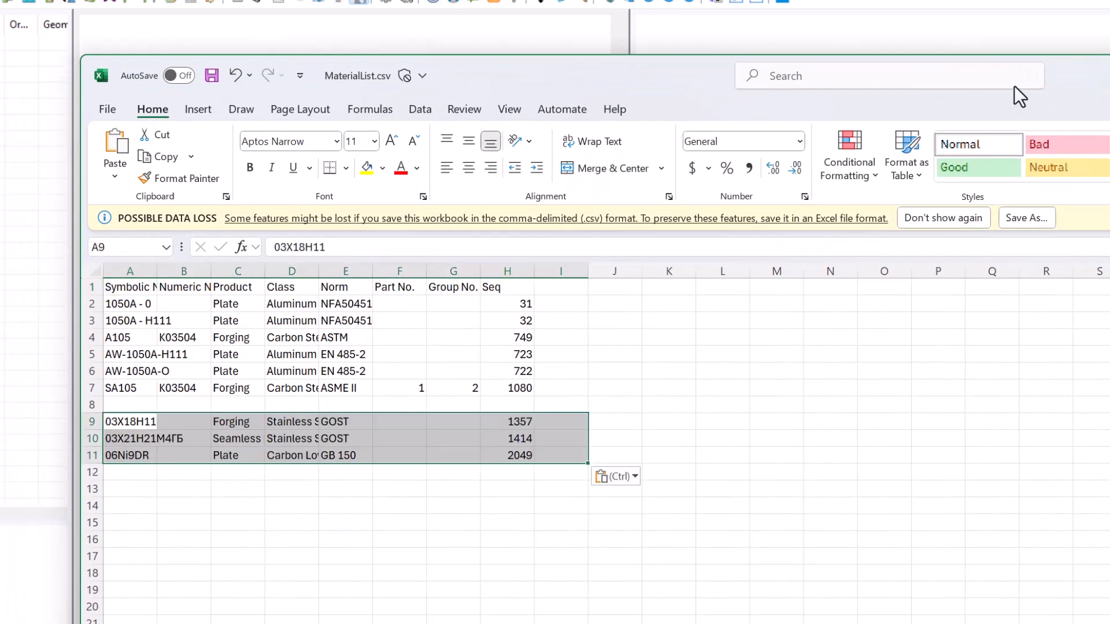
{"action": "left_click", "coordinate": [1086, 84]}
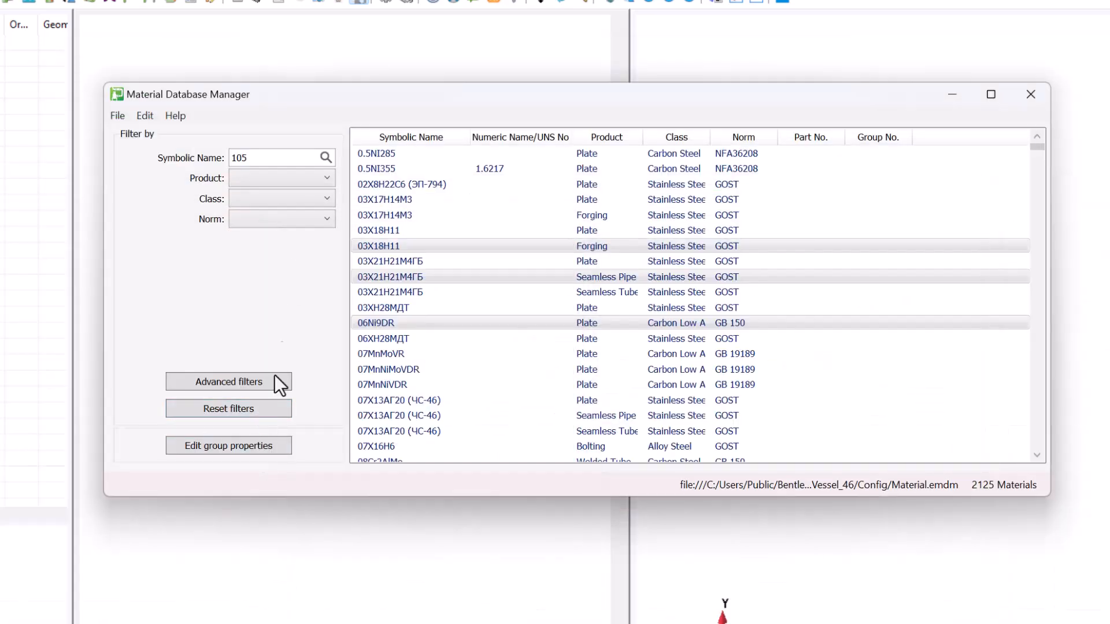
Search the database for the symbolic name 562, and reset the filters to restore the full list
{"action": "double_click", "coordinate": [268, 152]}
{"action": "type", "text": "562"}
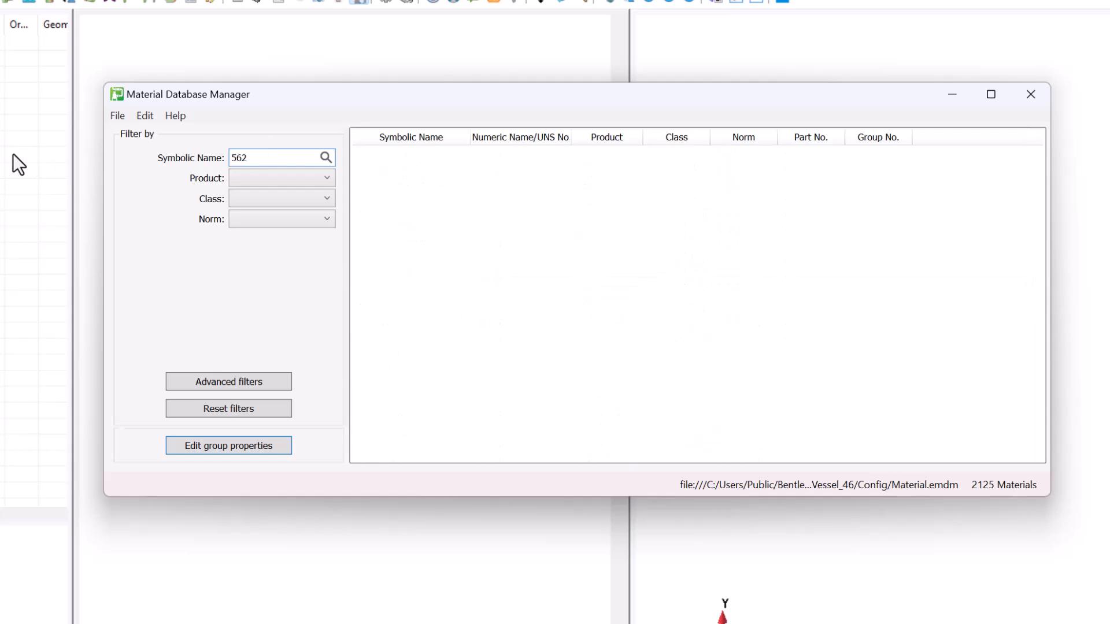
{"action": "double_click", "coordinate": [269, 157]}
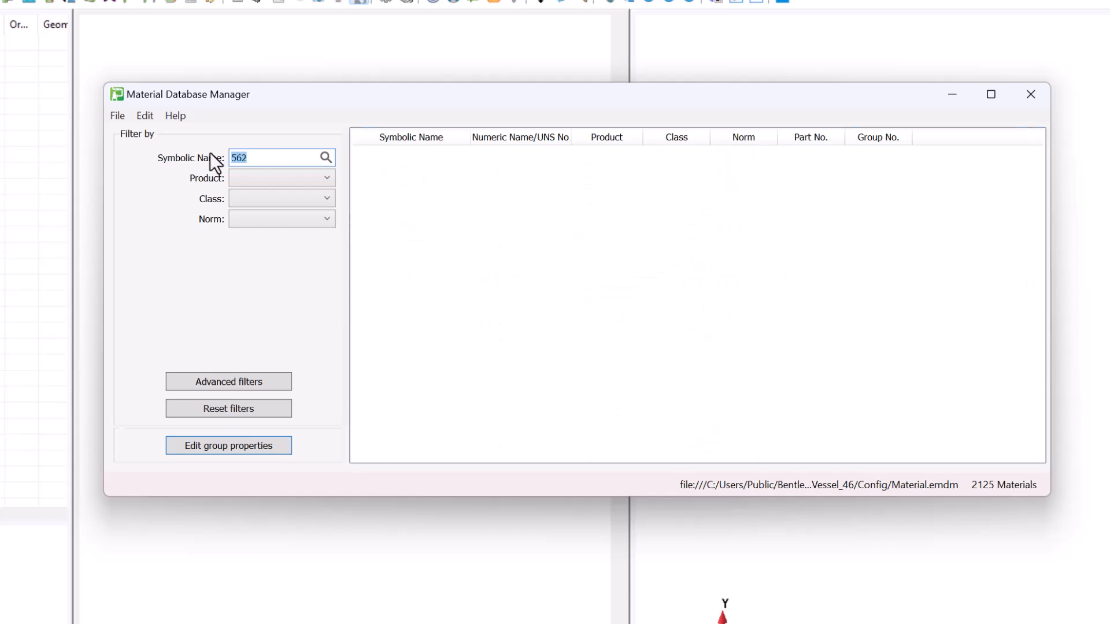
{"action": "left_click", "coordinate": [237, 415]}
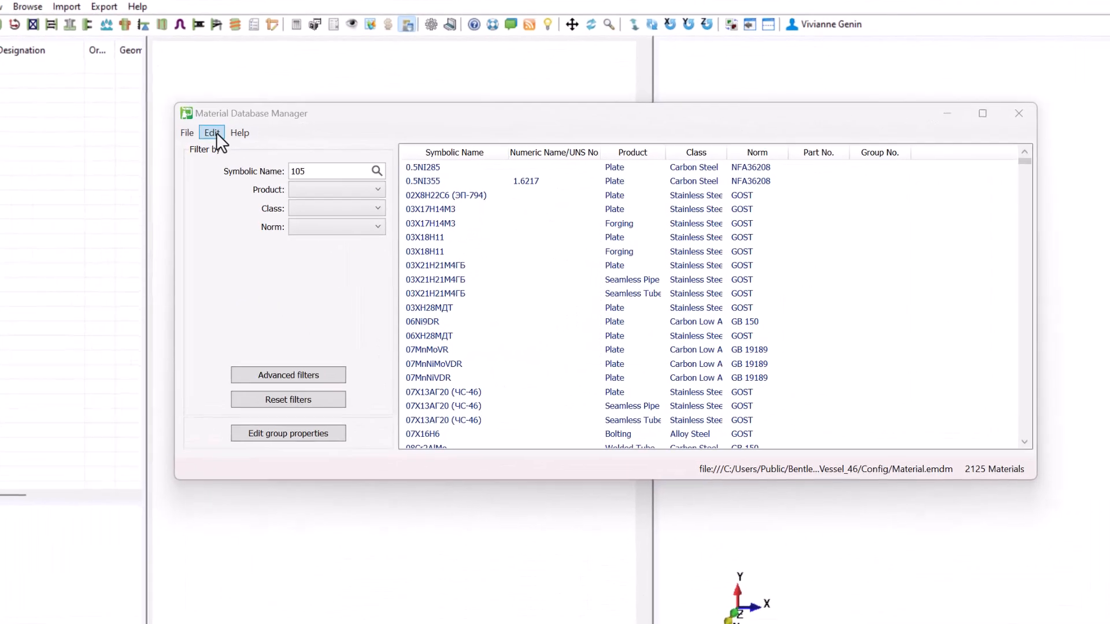
Add a new blank material to the database and open it in the Material Editor
{"action": "left_click", "coordinate": [411, 201]}
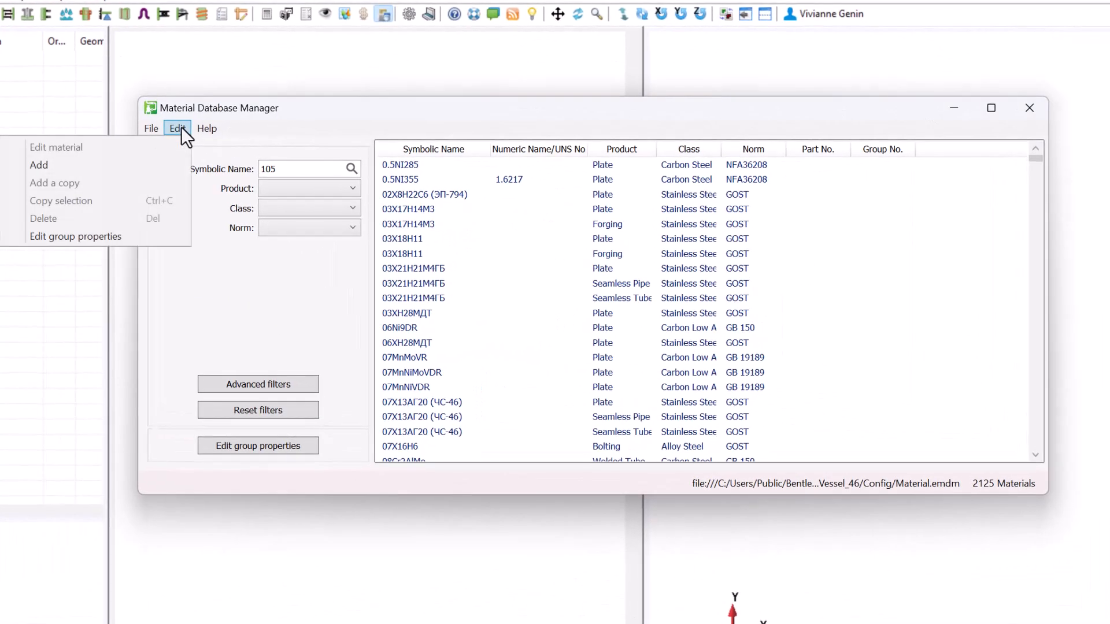
{"action": "left_click", "coordinate": [123, 163]}
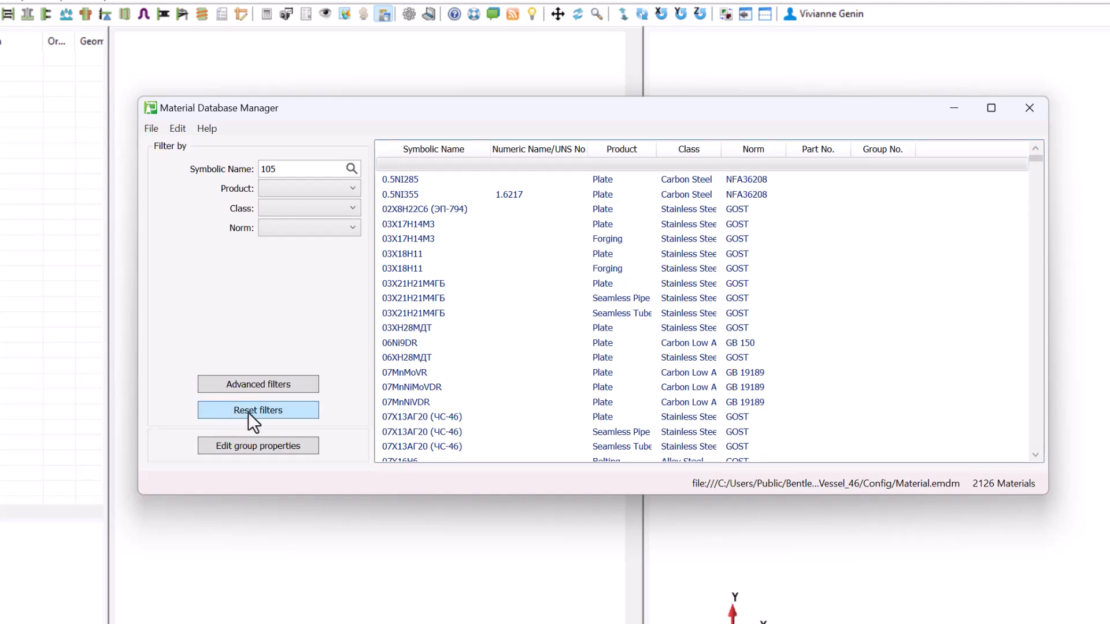
{"action": "double_click", "coordinate": [492, 169]}
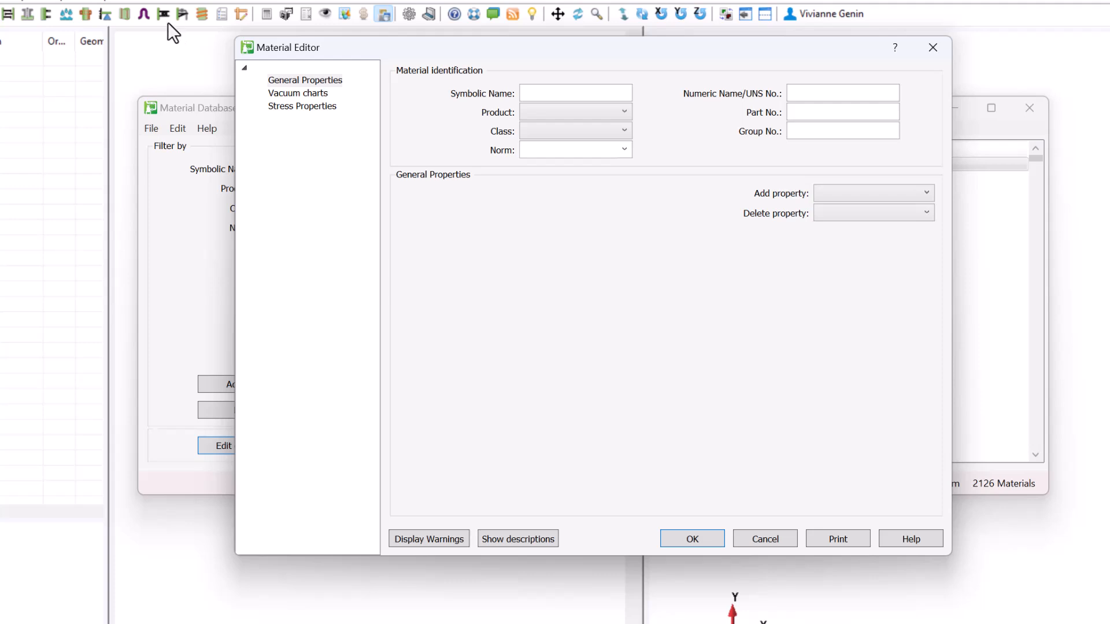
Identify the new material with symbolic name SA562, product Plate, class Carbon Steel and norm ASME II
{"action": "left_click", "coordinate": [564, 93]}
{"action": "type", "text": "SA562"}
{"action": "left_click", "coordinate": [552, 110]}
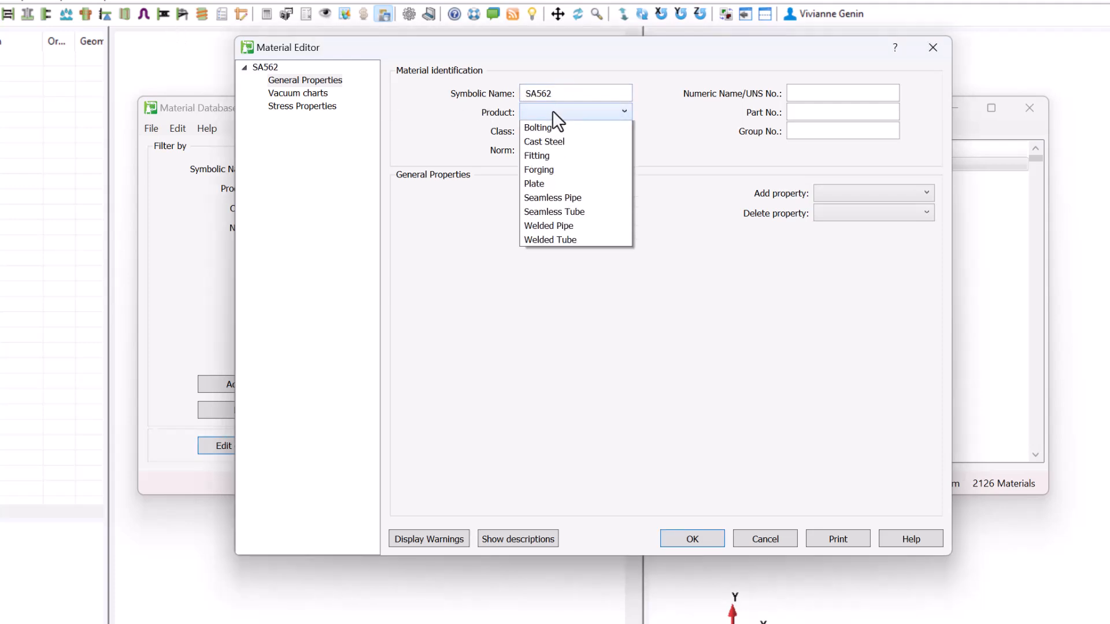
{"action": "left_click", "coordinate": [543, 193]}
{"action": "left_click", "coordinate": [569, 131]}
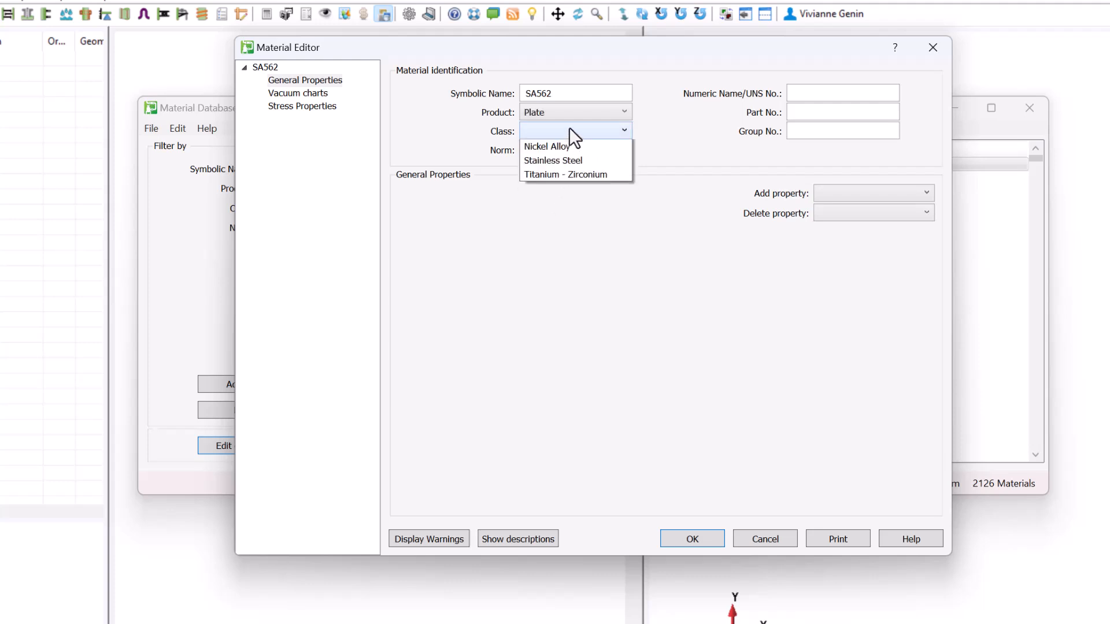
{"action": "left_click", "coordinate": [562, 190]}
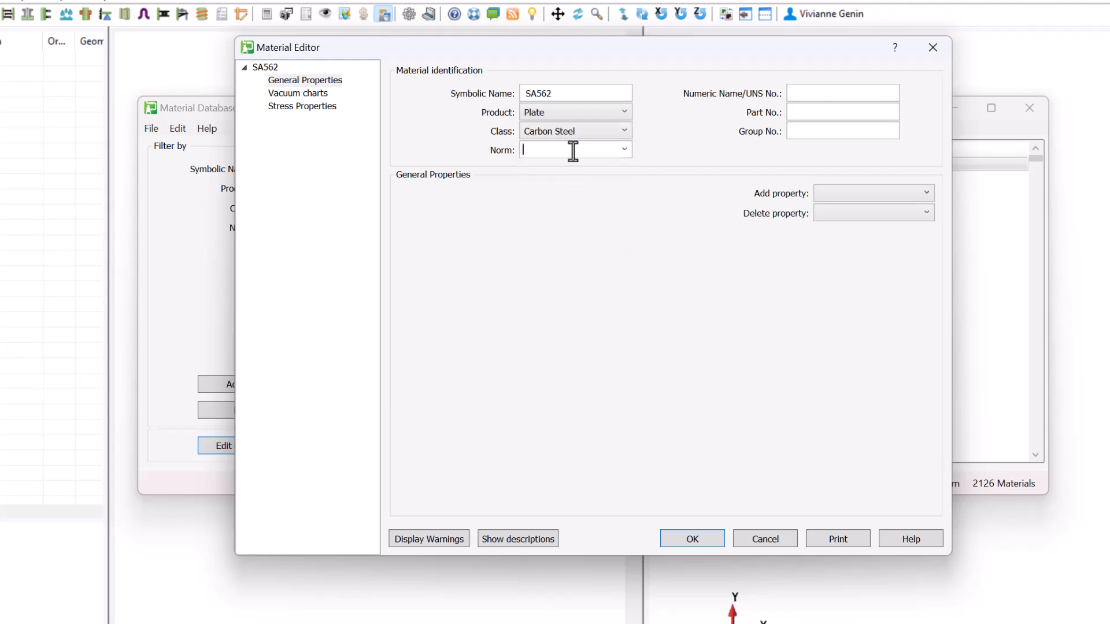
{"action": "left_click", "coordinate": [623, 150]}
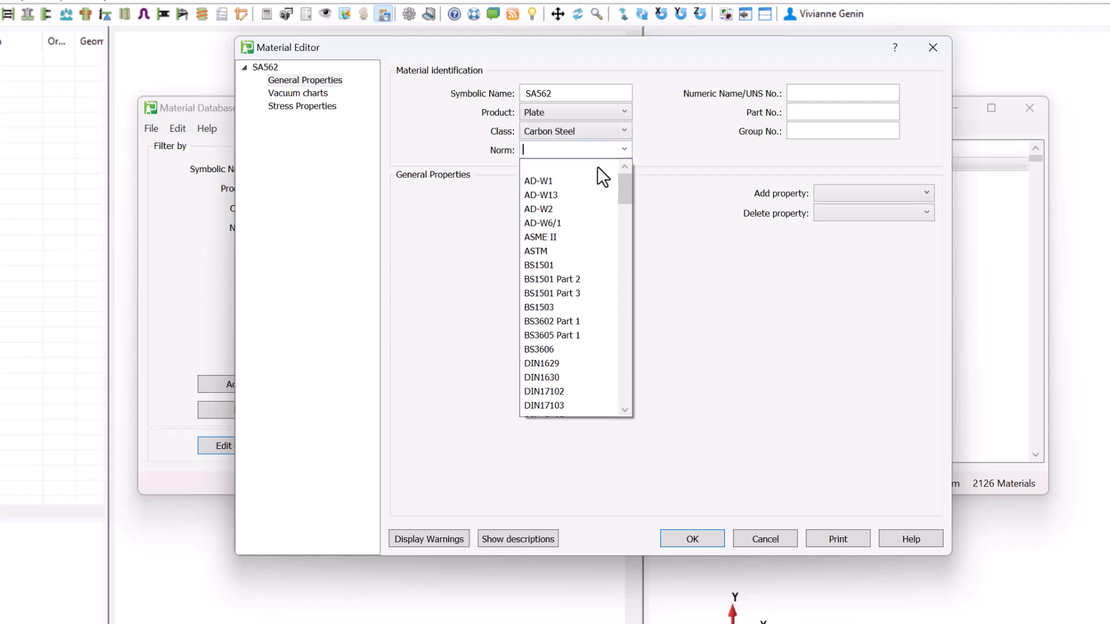
{"action": "left_click", "coordinate": [542, 237]}
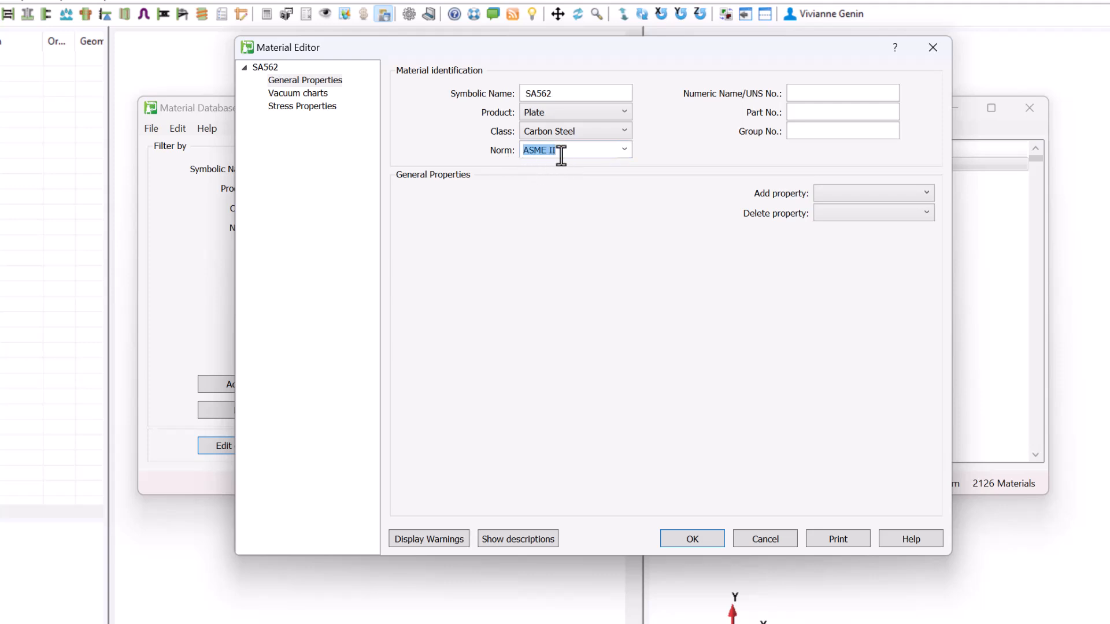
Set the material's numeric name/UNS number to K11224, part number to 1 and group number to 1
{"action": "left_click", "coordinate": [820, 92]}
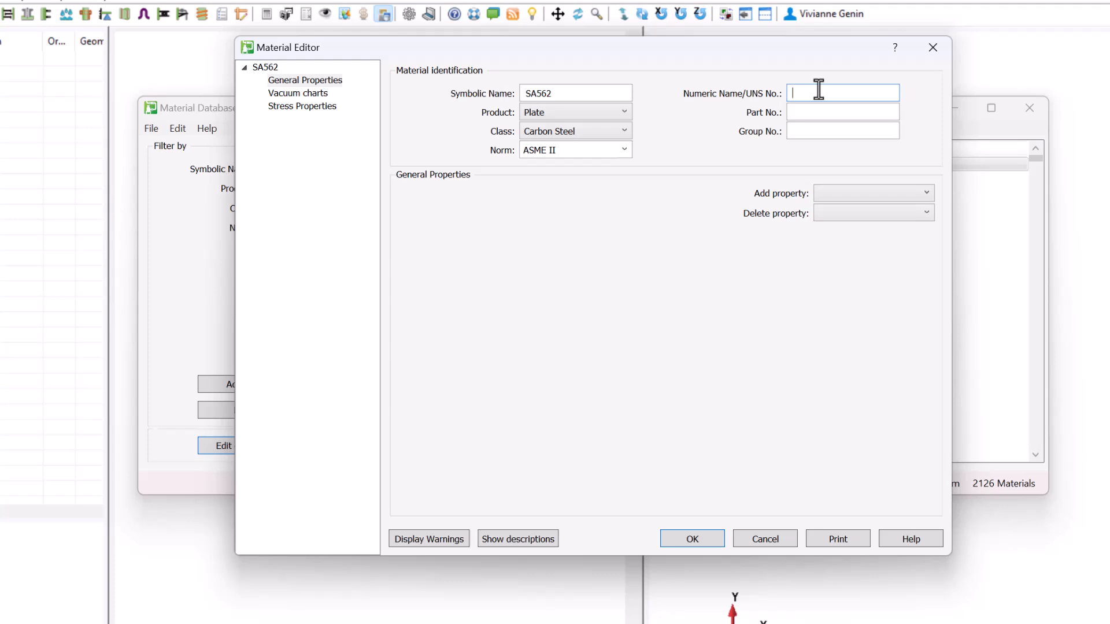
{"action": "type", "text": "K11224"}
{"action": "left_click", "coordinate": [844, 115]}
{"action": "type", "text": "1"}
{"action": "left_click", "coordinate": [838, 134]}
{"action": "type", "text": "1"}
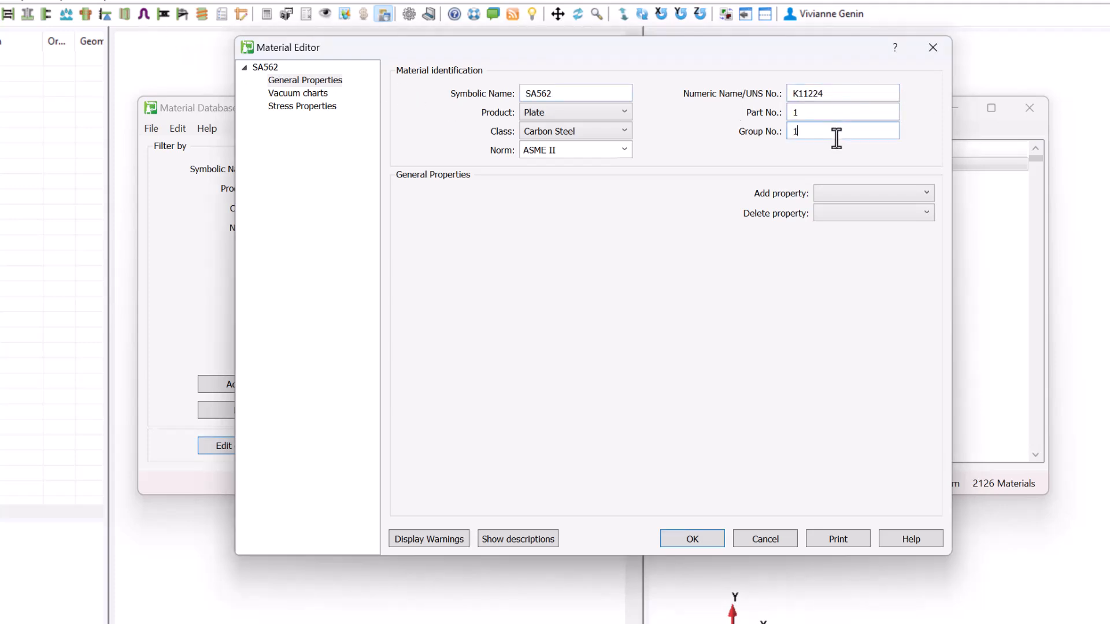
Add the Modulus of Elasticity (ASME) general property with the group Carbon Steels C<0.3%
{"action": "left_click", "coordinate": [861, 194]}
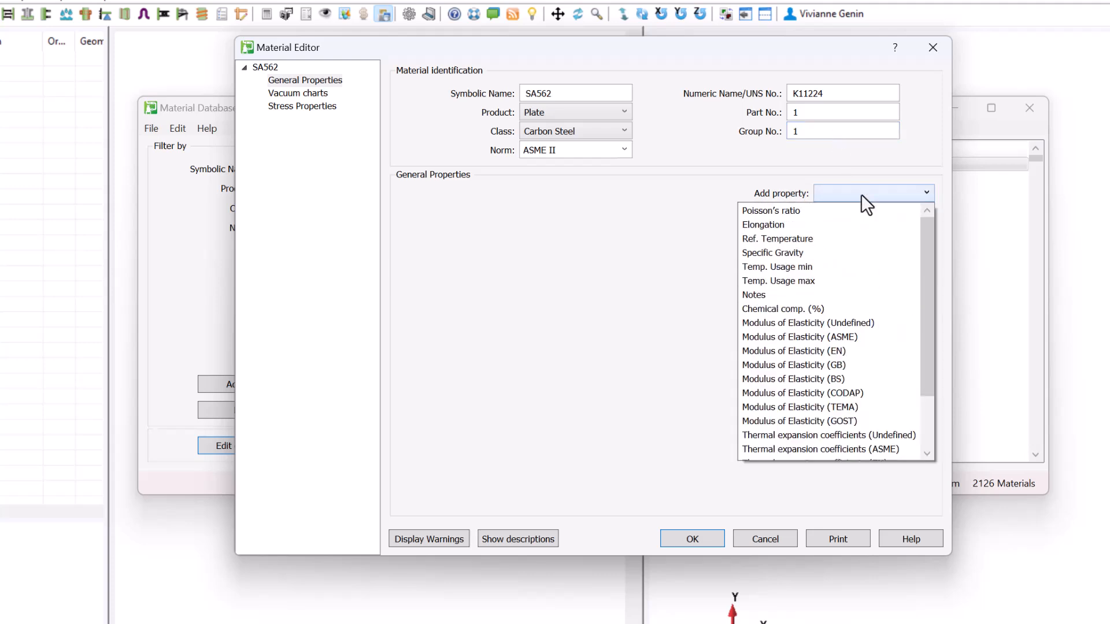
{"action": "left_click", "coordinate": [822, 337]}
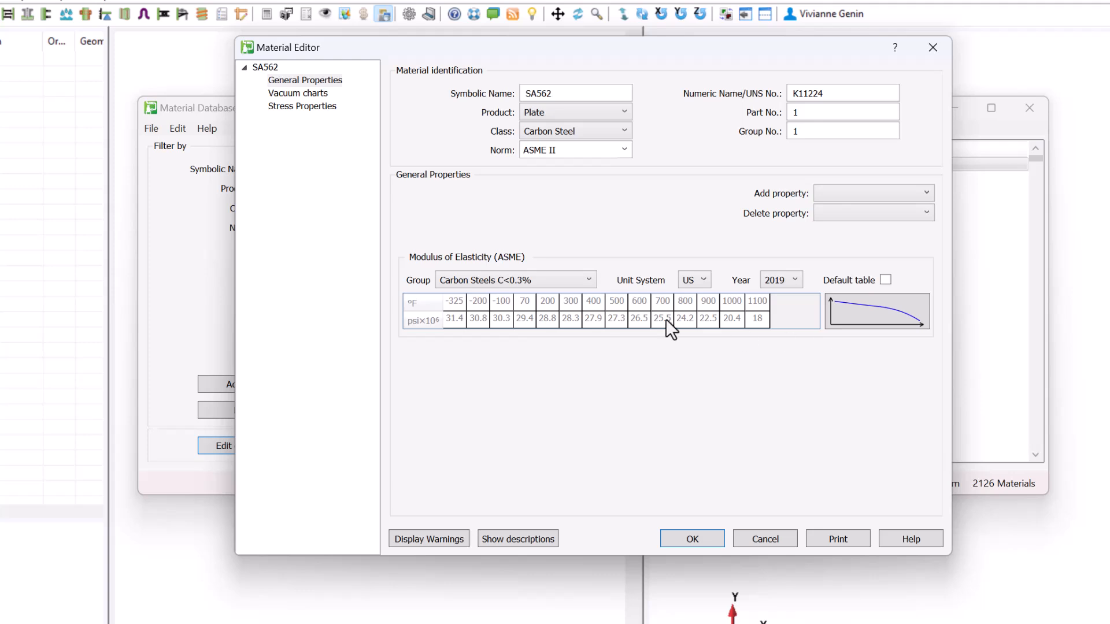
{"action": "left_click", "coordinate": [553, 280]}
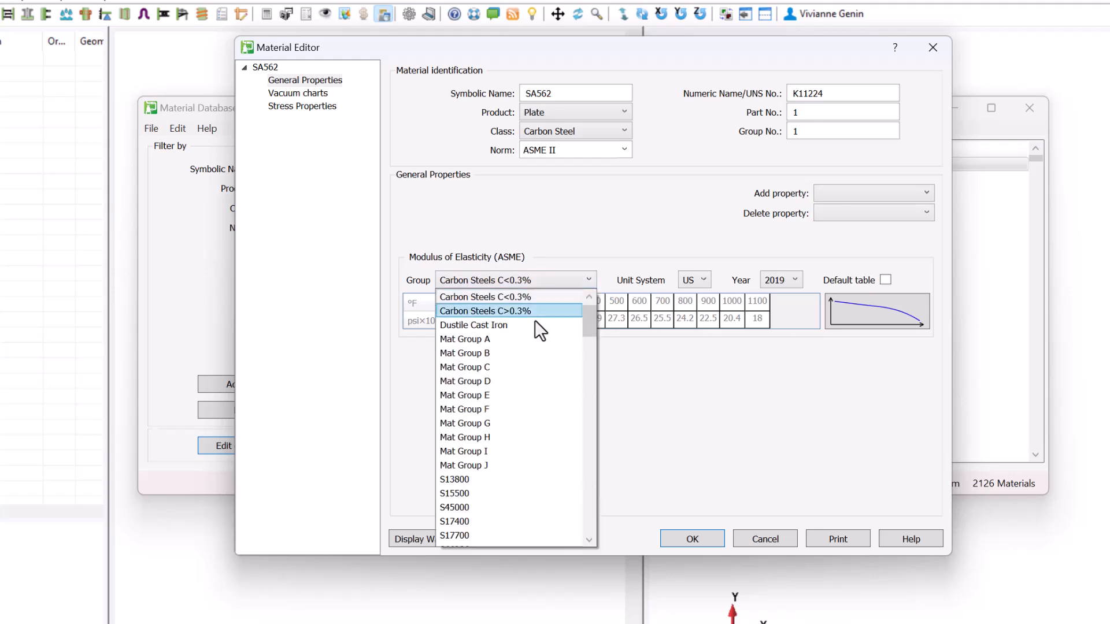
{"action": "mouse_move", "coordinate": [586, 321]}
{"action": "left_mouse_down"}
{"action": "mouse_move", "coordinate": [582, 462]}
{"action": "mouse_move", "coordinate": [582, 315]}
{"action": "left_mouse_up"}
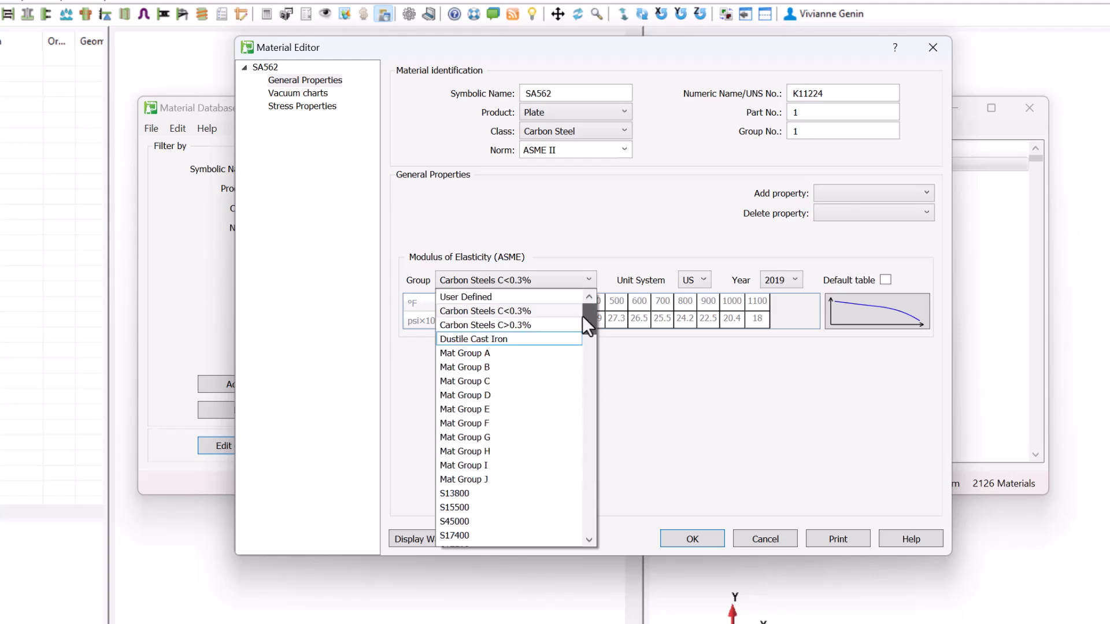
{"action": "left_click", "coordinate": [528, 312]}
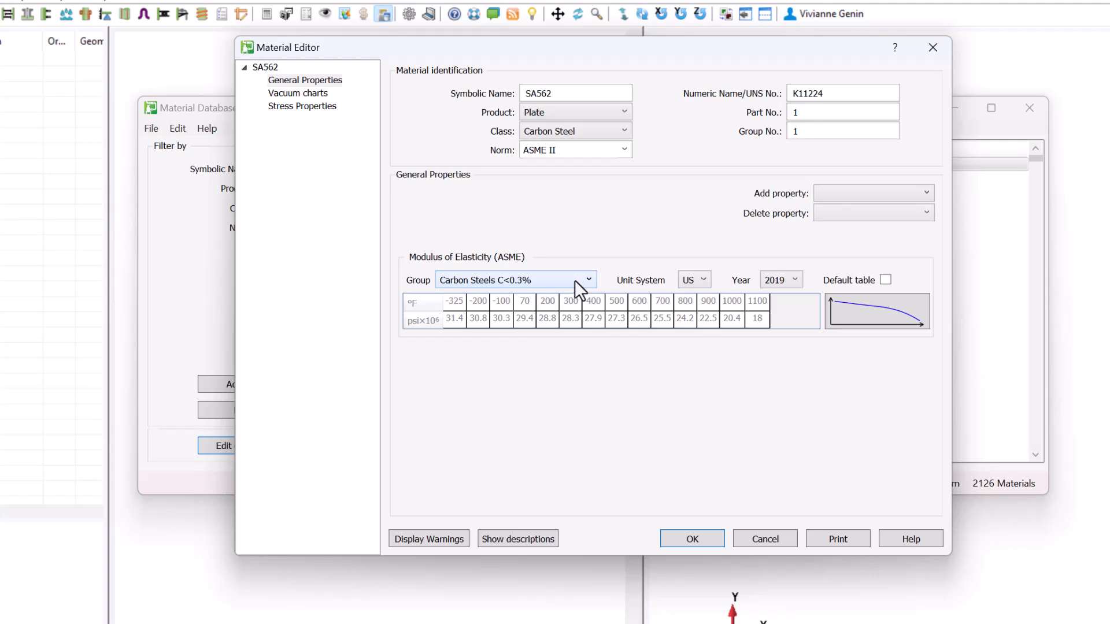
Switch the modulus of elasticity table to SI units and back to US units
{"action": "left_click", "coordinate": [691, 280]}
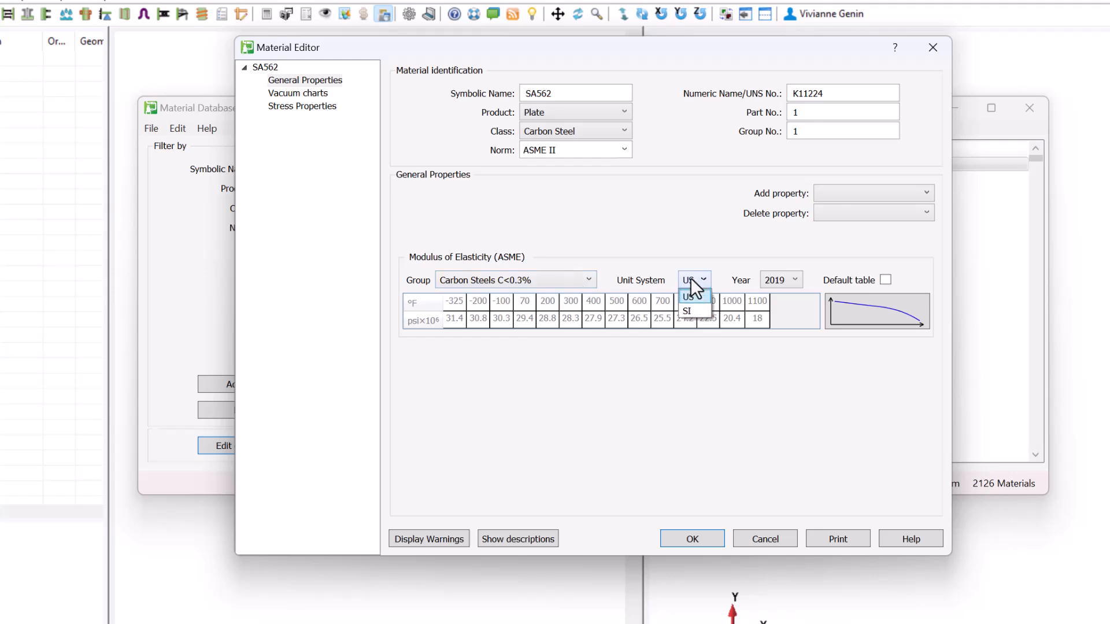
{"action": "left_click", "coordinate": [688, 312]}
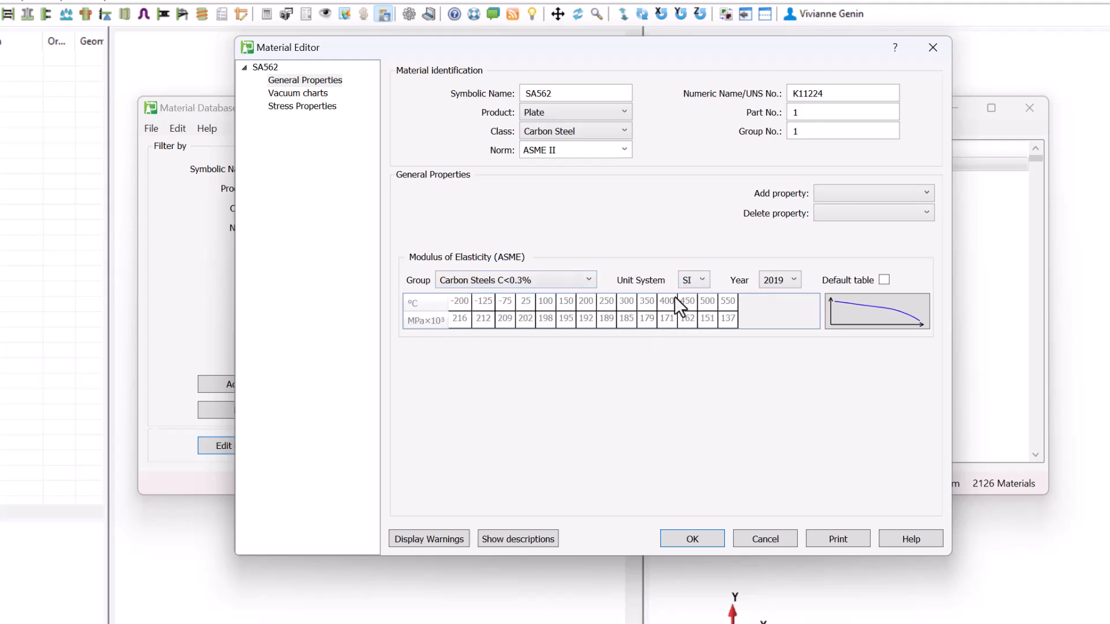
{"action": "key", "text": "Up"}
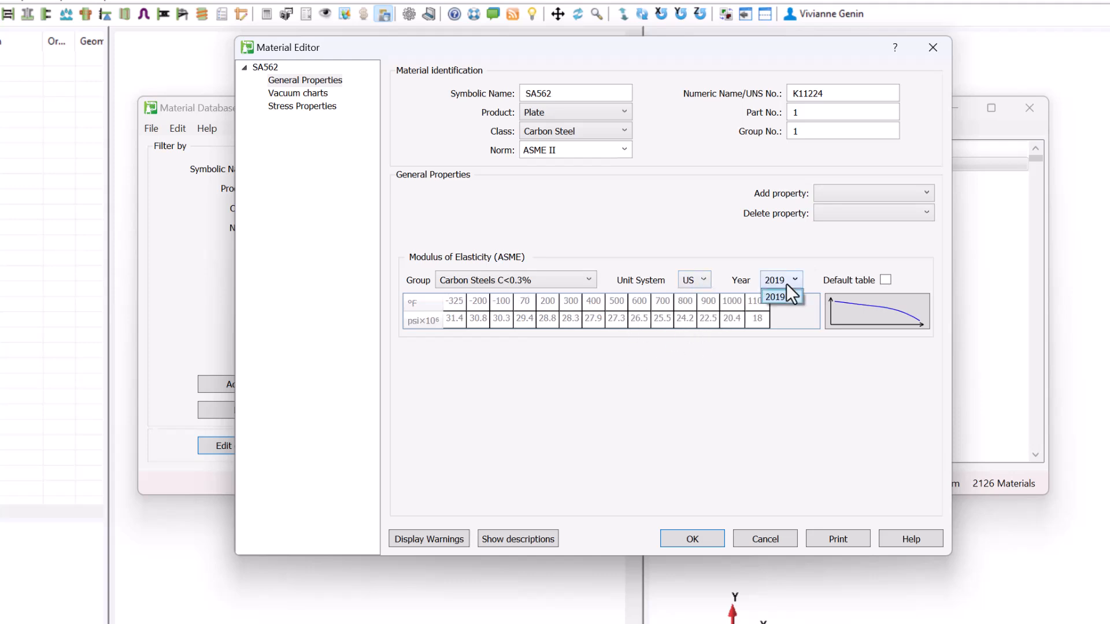
Add the Thermal expansion coefficients (ASME) property with the group Carbon And Low Alloy Steels Group1
{"action": "left_click", "coordinate": [844, 194]}
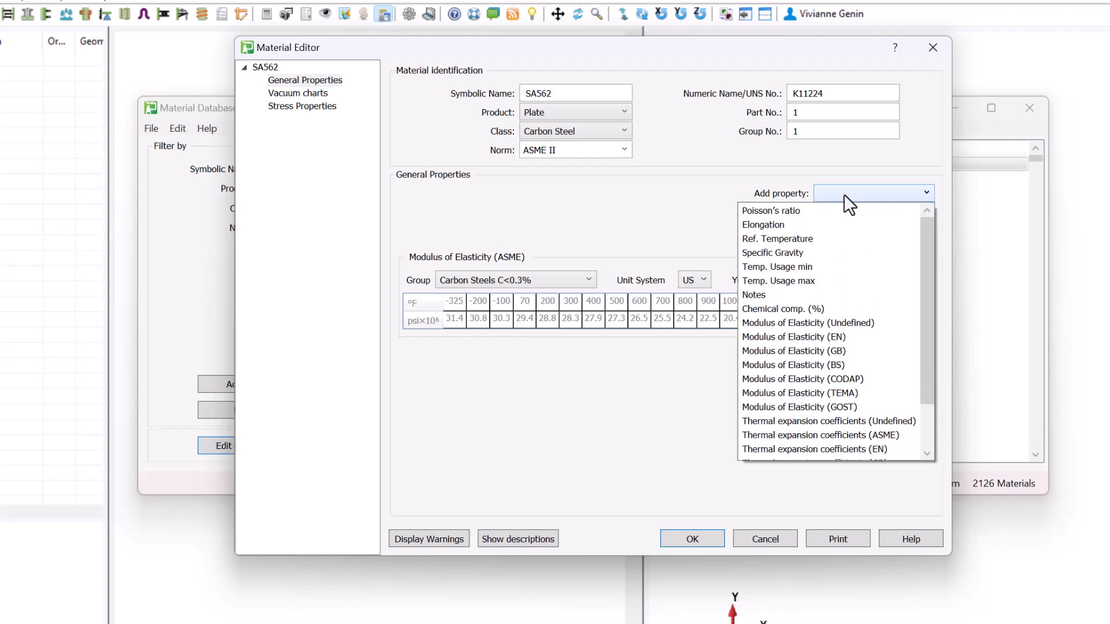
{"action": "scroll", "coordinate": [925, 300], "scroll_direction": "down", "scroll_amount": 2}
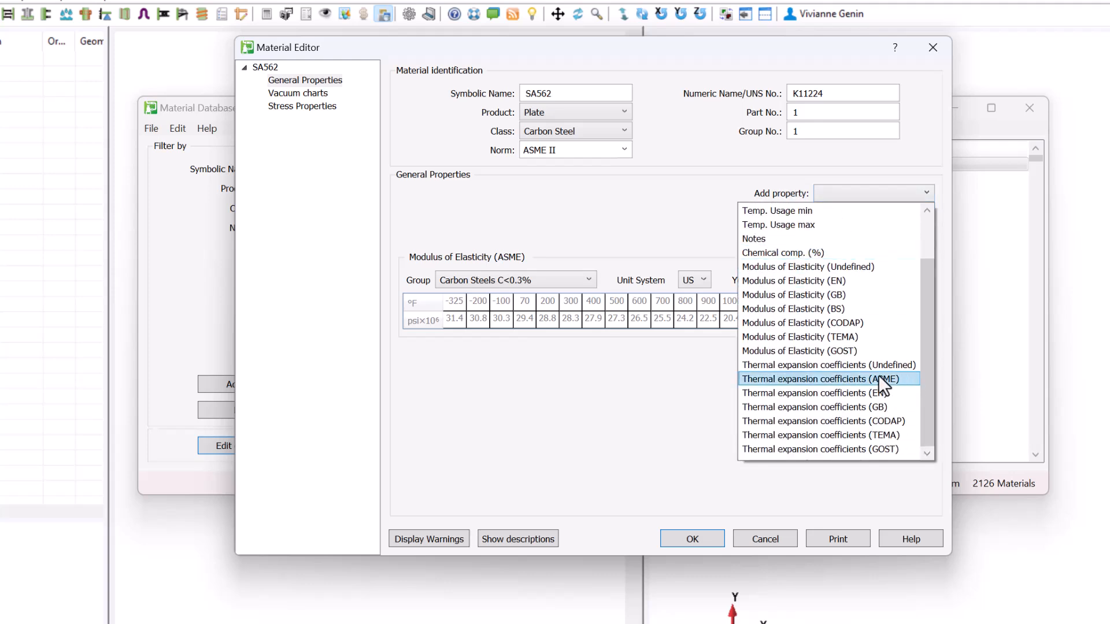
{"action": "left_click", "coordinate": [876, 378]}
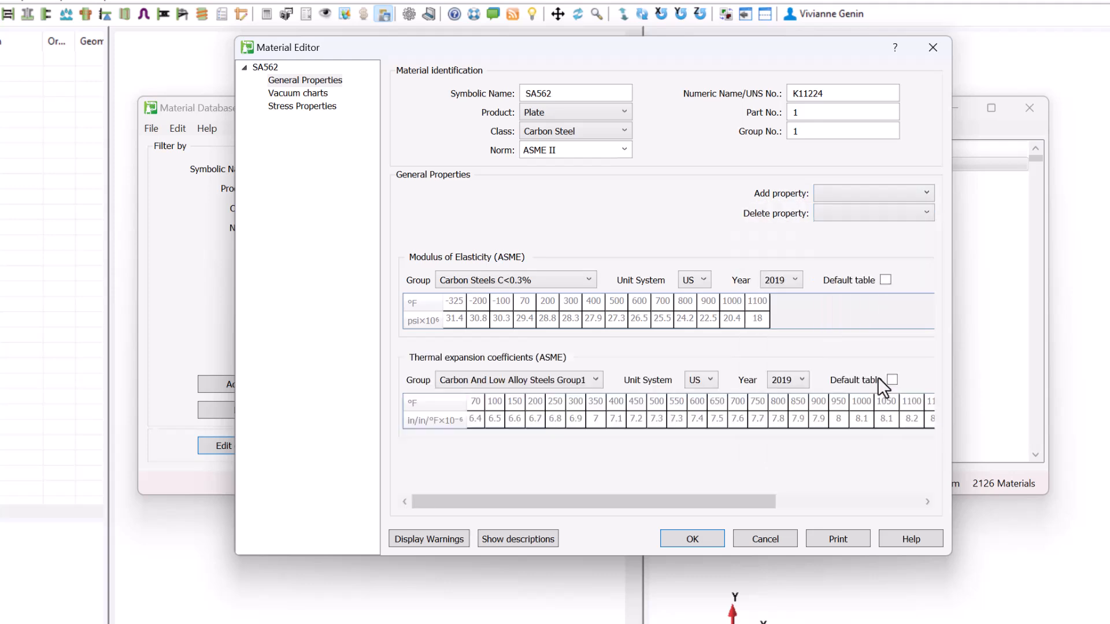
{"action": "left_click", "coordinate": [566, 380]}
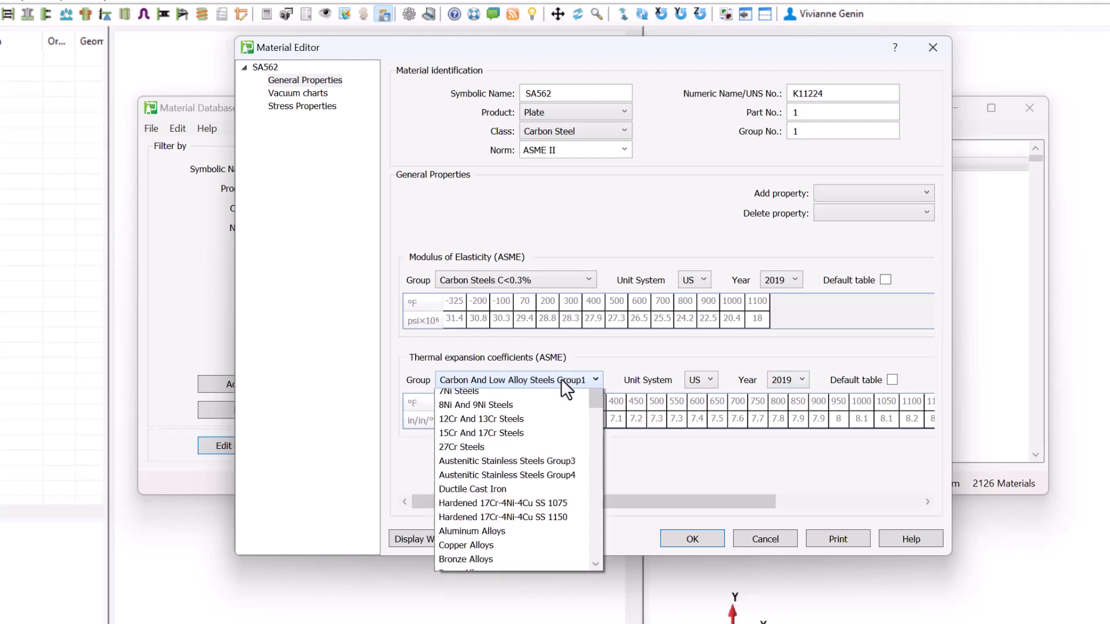
{"action": "left_click_drag", "start_coordinate": [596, 437], "coordinate": [595, 424]}
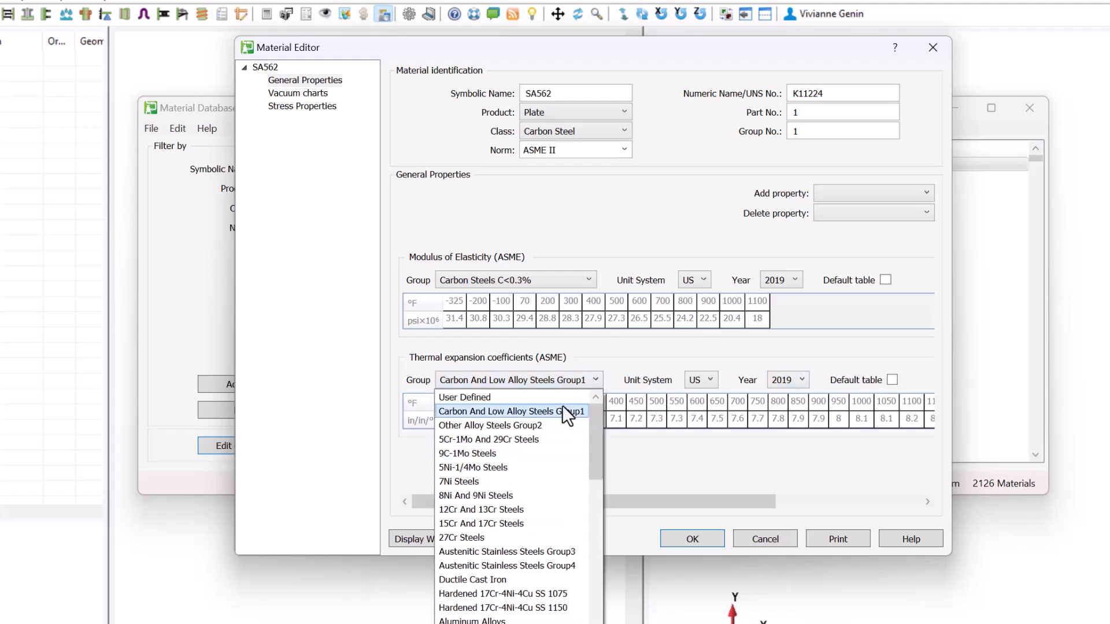
{"action": "left_click", "coordinate": [559, 411]}
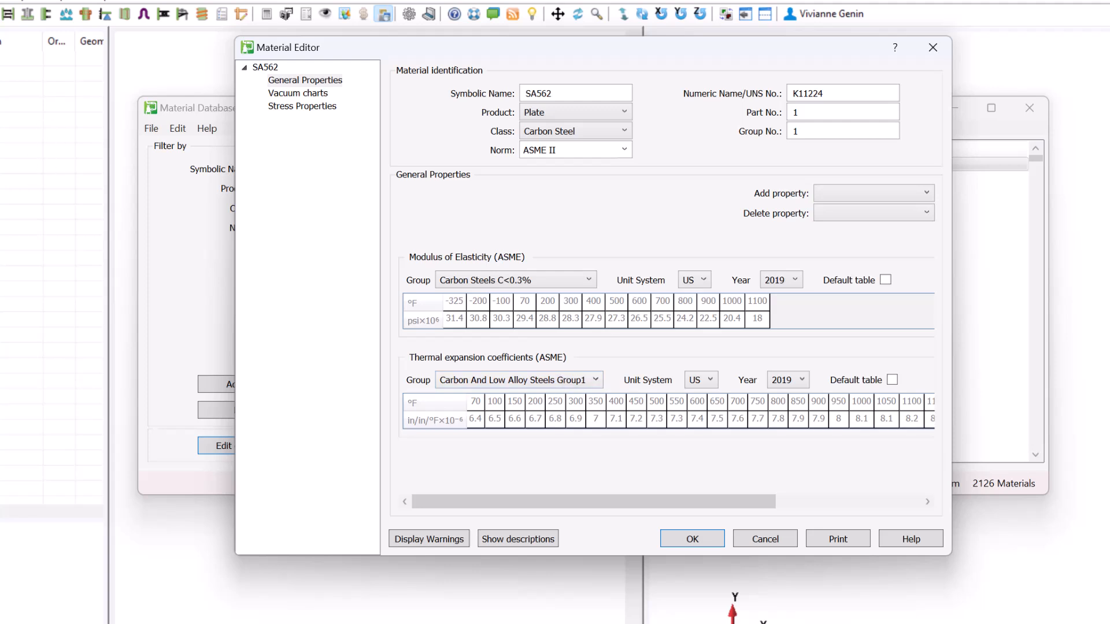
{"action": "left_click", "coordinate": [150, 23]}
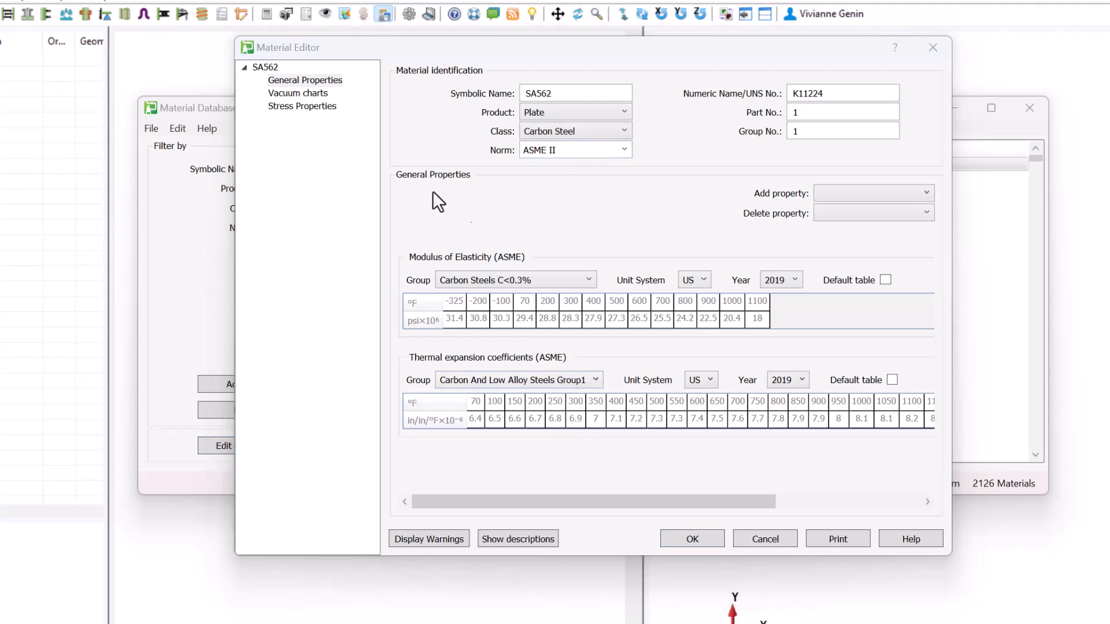
Add an ASME vacuum curve for year 2023 with no limit and the designation CS-6
{"action": "left_click", "coordinate": [289, 94]}
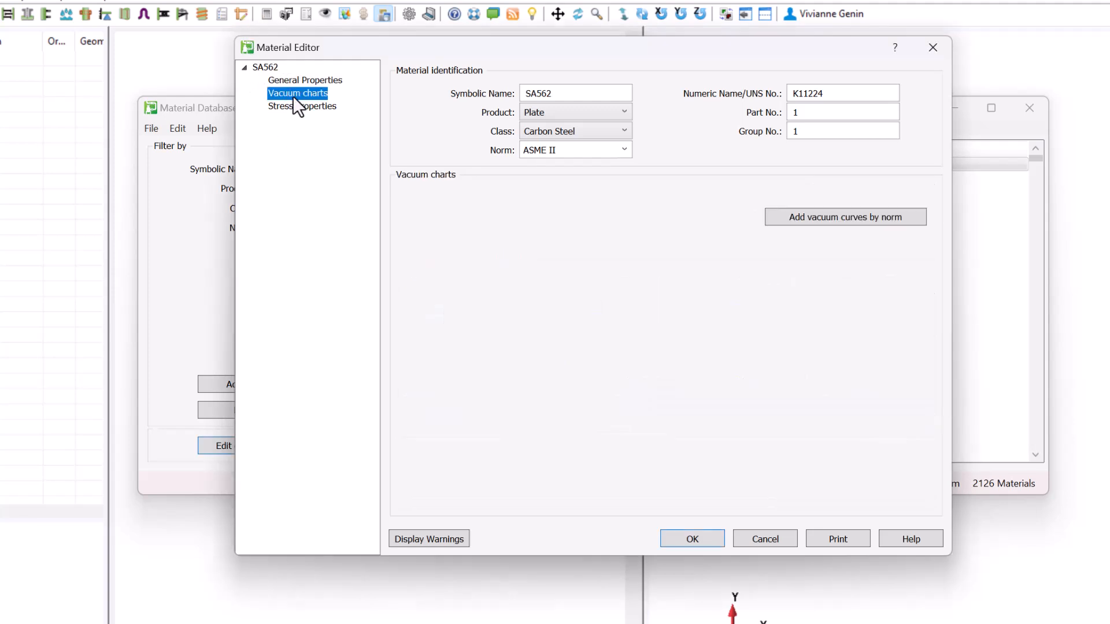
{"action": "left_click", "coordinate": [819, 217]}
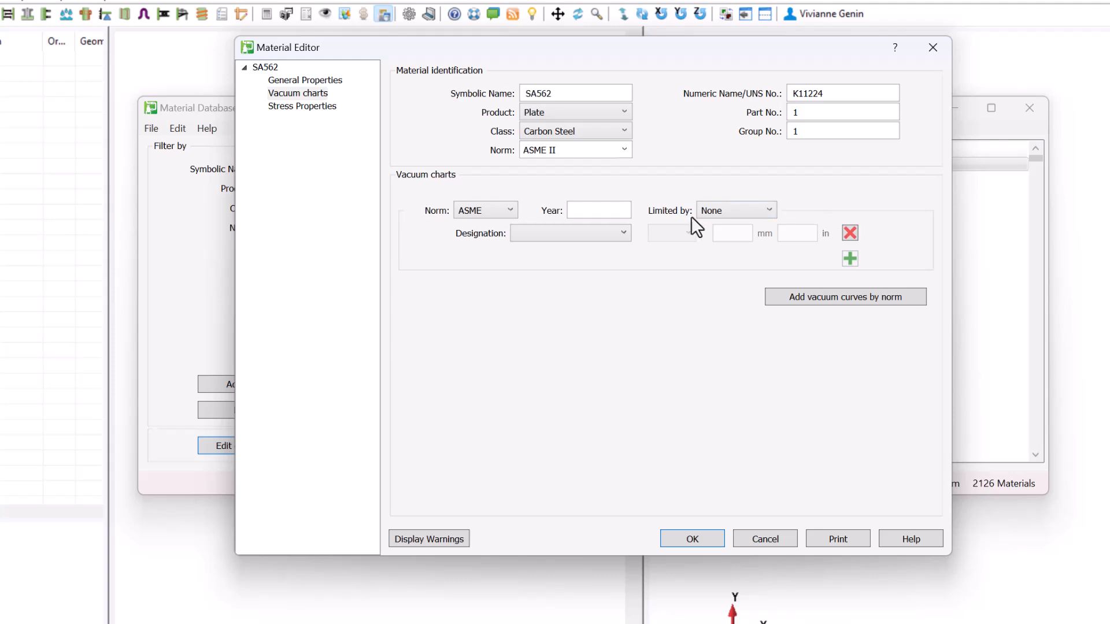
{"action": "left_click", "coordinate": [578, 210]}
{"action": "type", "text": "202"}
{"action": "left_click", "coordinate": [733, 204]}
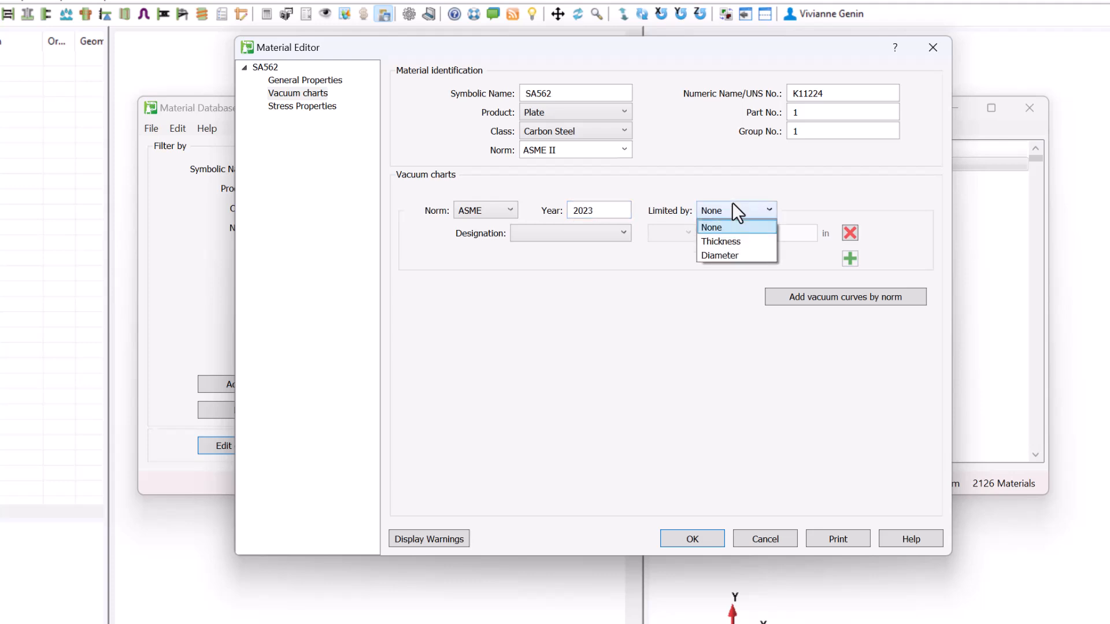
{"action": "left_click", "coordinate": [667, 296]}
{"action": "left_click", "coordinate": [590, 233]}
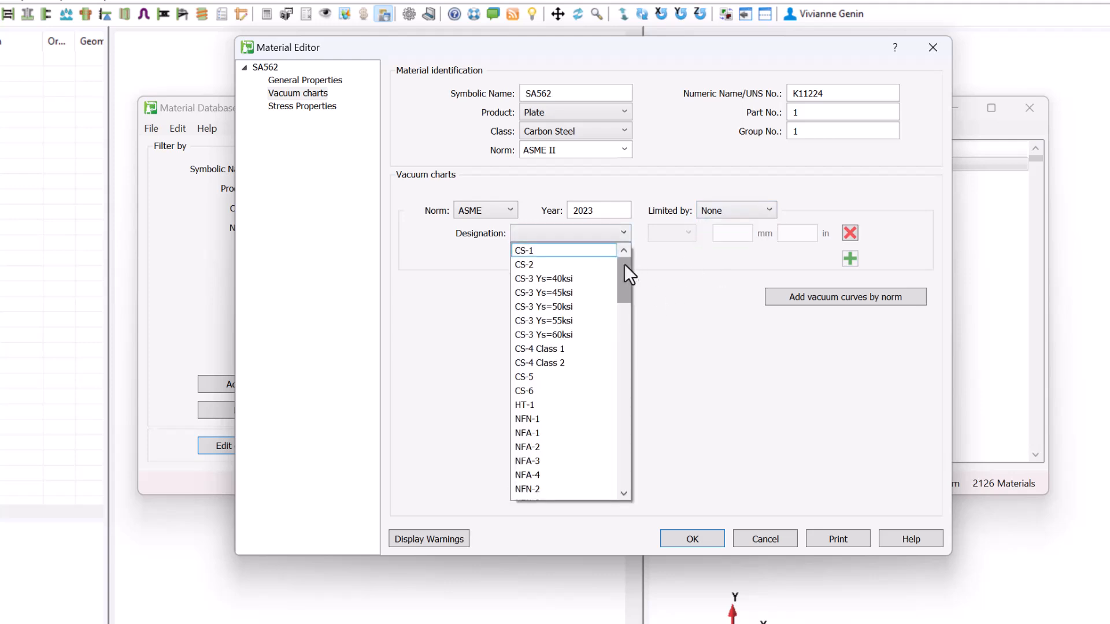
{"action": "left_click", "coordinate": [535, 391]}
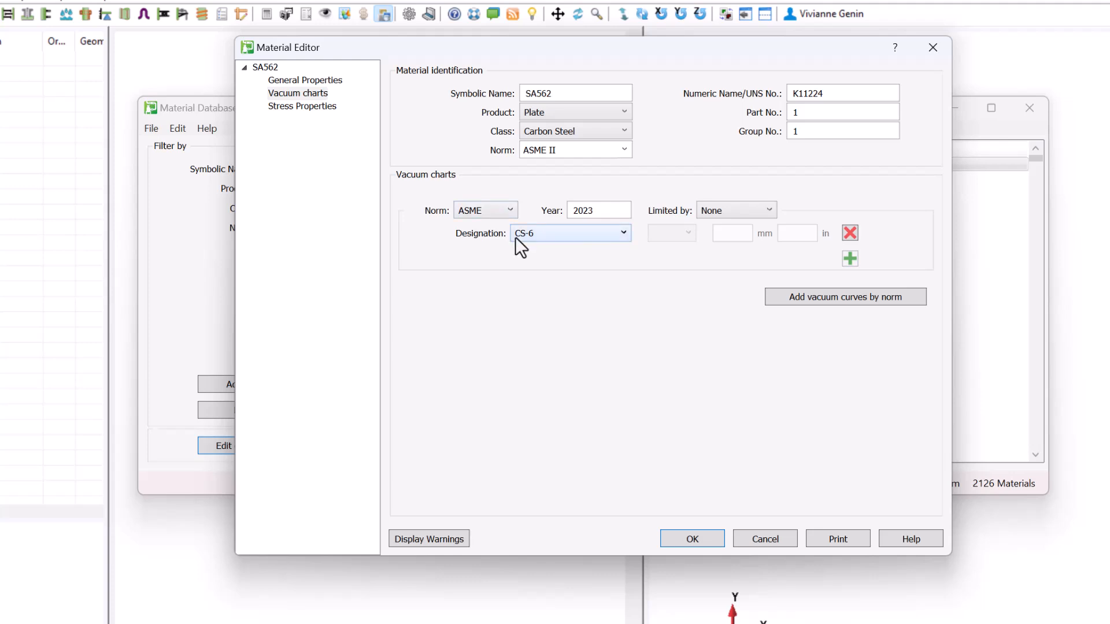
Add the Yield strength 0.2% stress property to SA562 and create a revision for it
{"action": "left_click", "coordinate": [303, 106]}
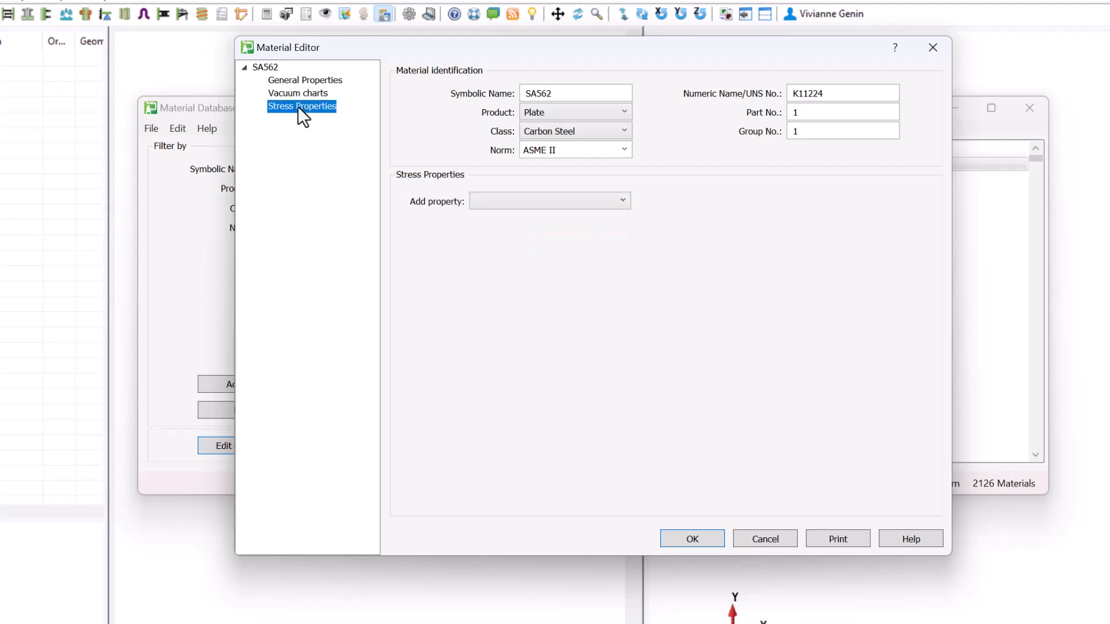
{"action": "left_click", "coordinate": [495, 201]}
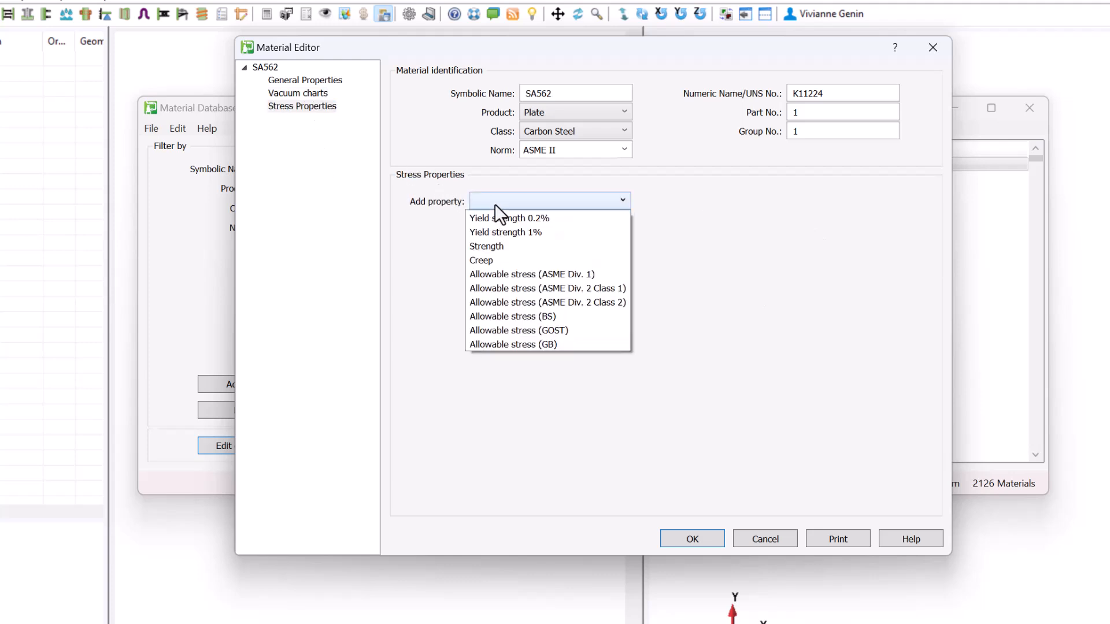
{"action": "left_click", "coordinate": [536, 220]}
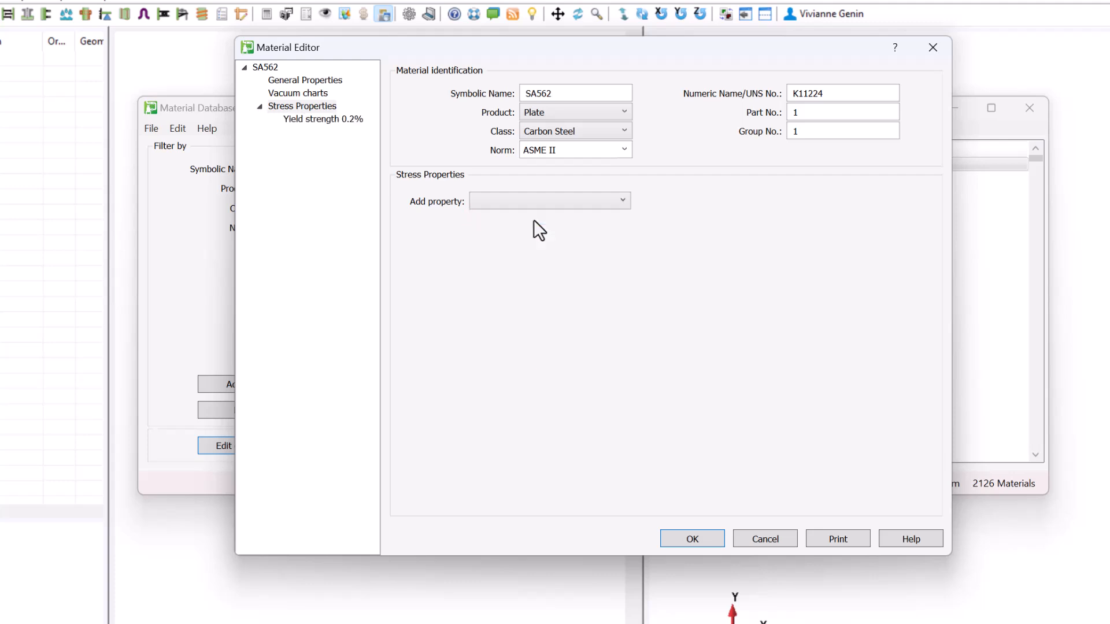
{"action": "left_click", "coordinate": [323, 117]}
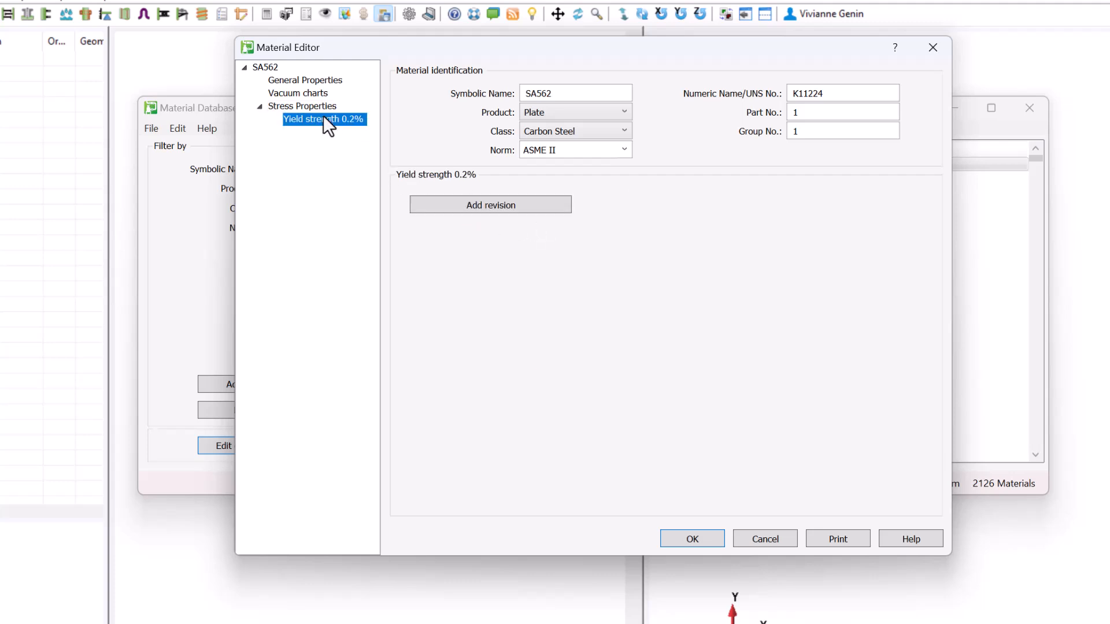
{"action": "left_click", "coordinate": [466, 200]}
Set the yield strength revision to the SI unit system, year 2023 and month 7
{"action": "left_click", "coordinate": [537, 201]}
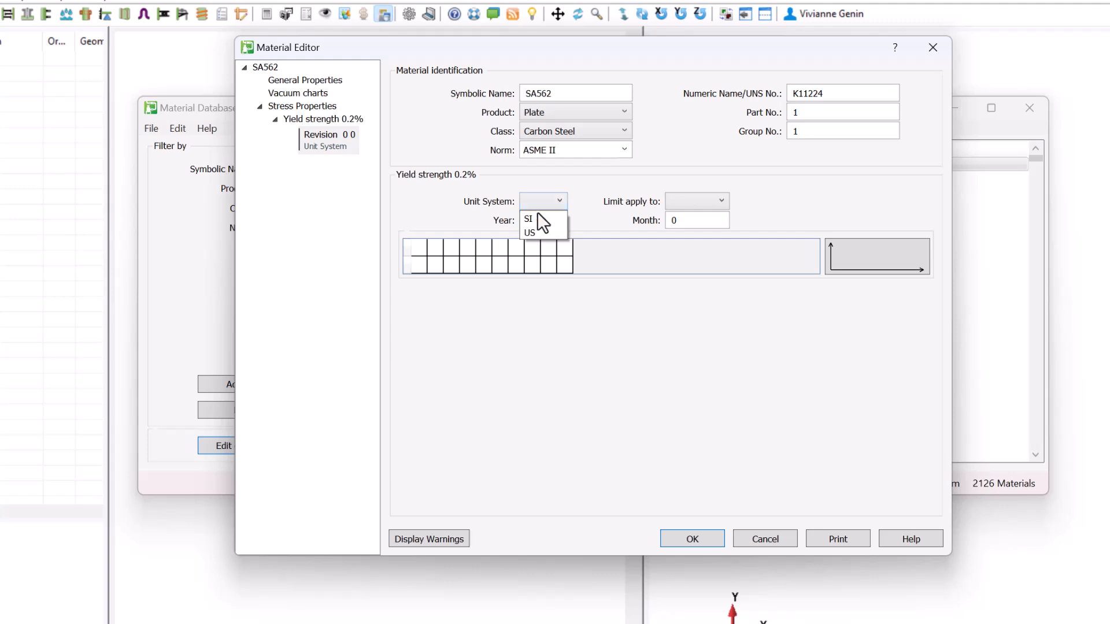
{"action": "left_click", "coordinate": [536, 218]}
{"action": "key", "text": "Tab"}
{"action": "type", "text": "202"}
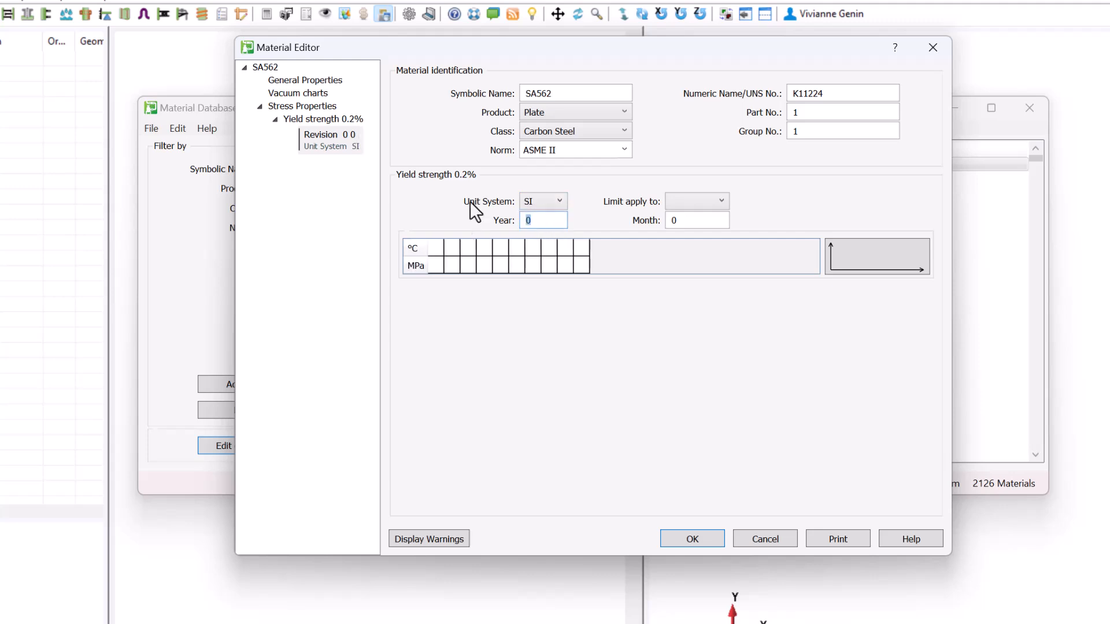
{"action": "type", "text": "3"}
{"action": "key", "text": "Tab"}
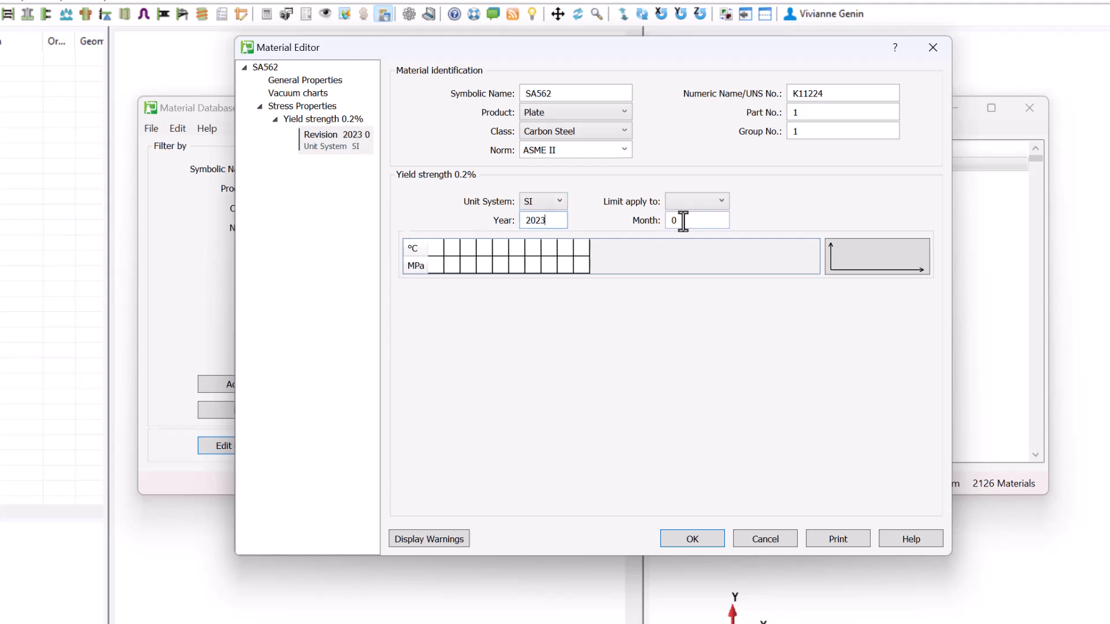
{"action": "type", "text": "7"}
Enter the first point of the yield strength table as 40 °C and 207 MPa
{"action": "left_click", "coordinate": [434, 254]}
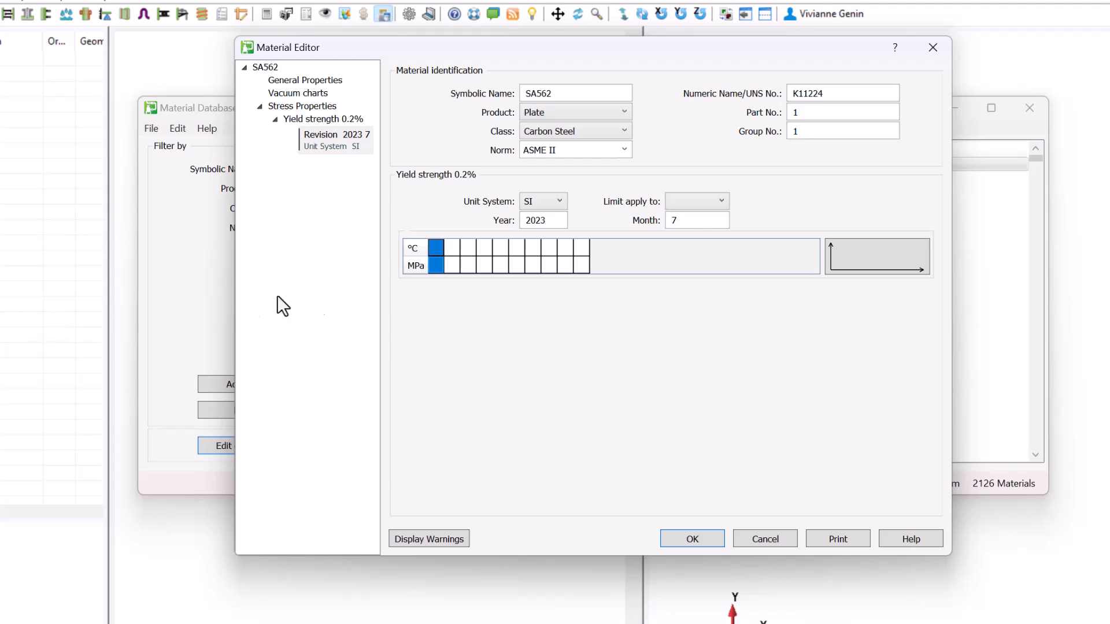
{"action": "left_click", "coordinate": [436, 248]}
{"action": "type", "text": "40"}
{"action": "left_click", "coordinate": [436, 268]}
{"action": "type", "text": "207"}
{"action": "key", "text": "Tab"}
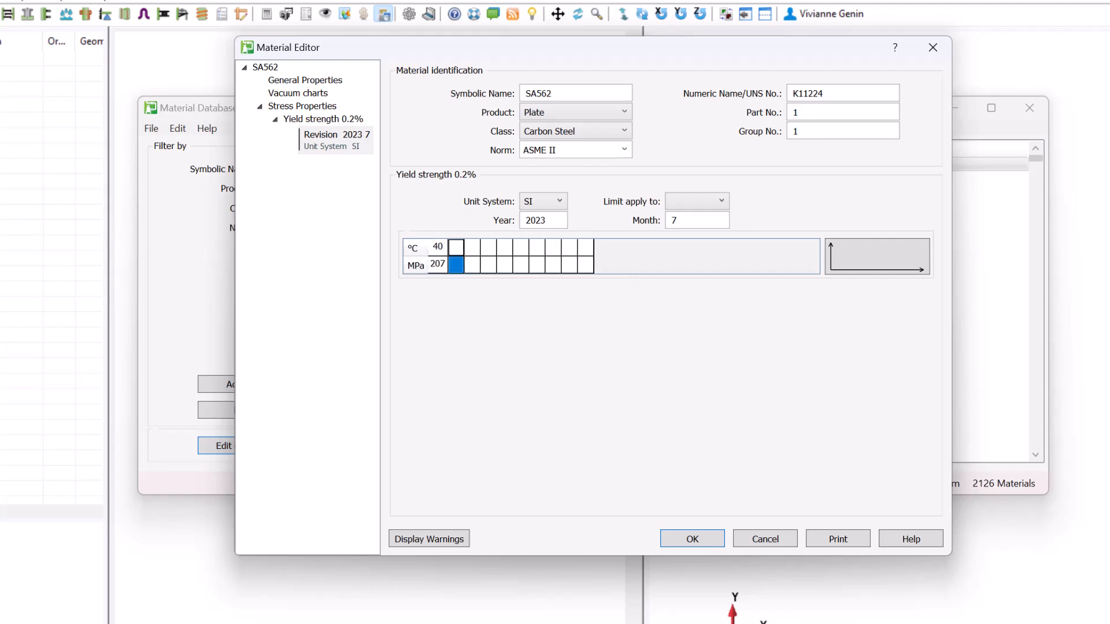
Copy the Yield Strength 0.2% values in B4:P5 of the Excel workbook Book1 and paste them into the yield strength table of SA562
{"action": "left_click_drag", "start_coordinate": [2, 231], "coordinate": [977, 46]}
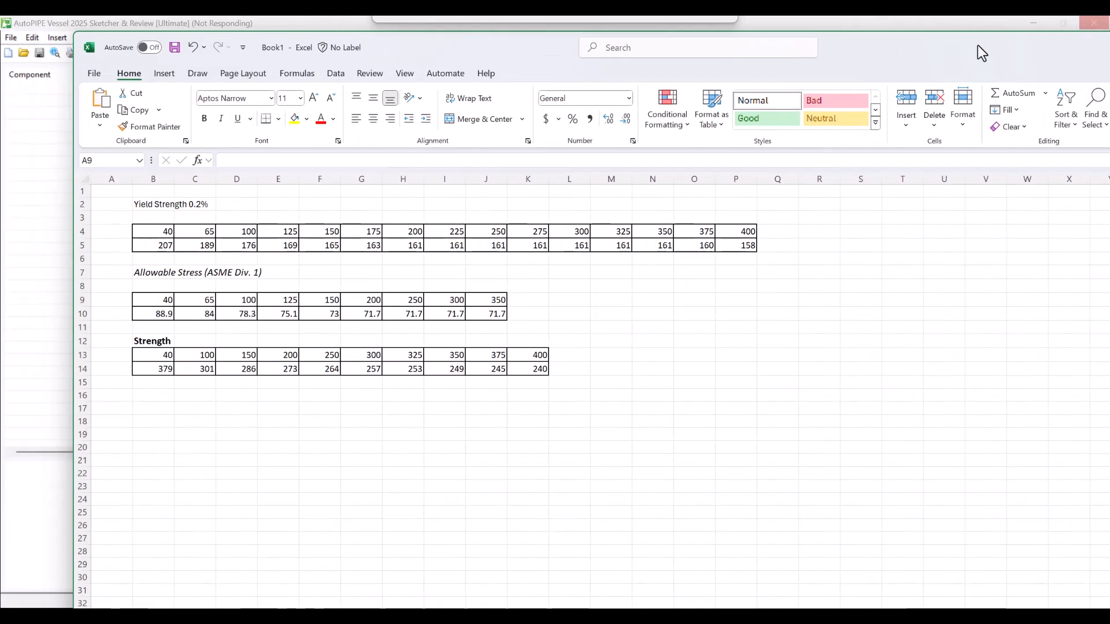
{"action": "left_click_drag", "start_coordinate": [161, 231], "coordinate": [744, 247]}
{"action": "key", "text": "ctrl+c"}
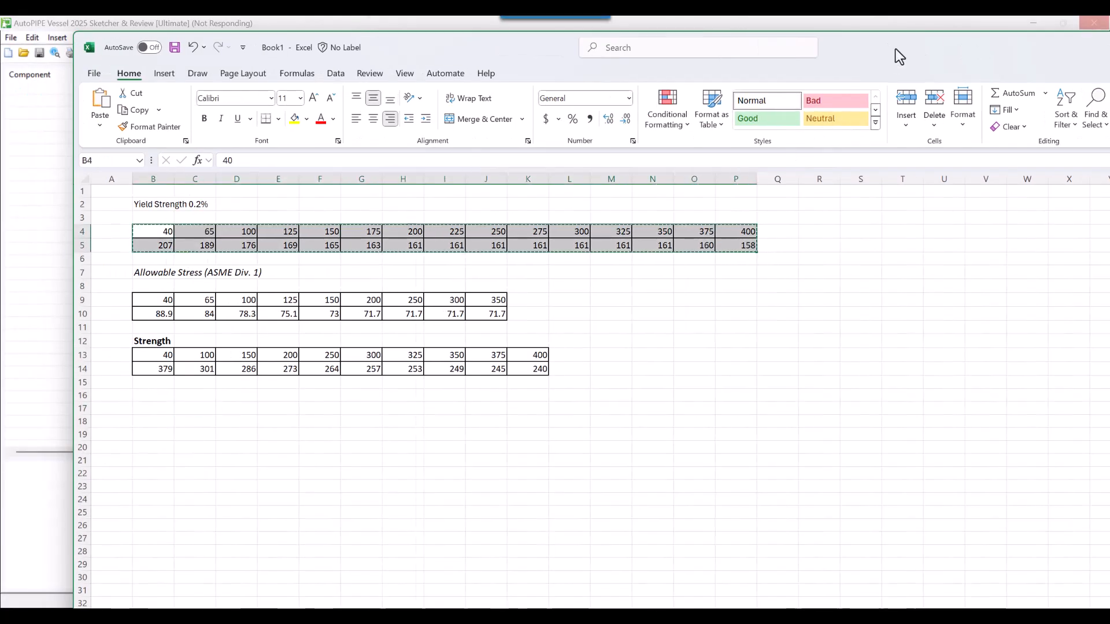
{"action": "left_click_drag", "start_coordinate": [896, 49], "coordinate": [0, 272]}
{"action": "left_click_drag", "start_coordinate": [515, 241], "coordinate": [614, 253]}
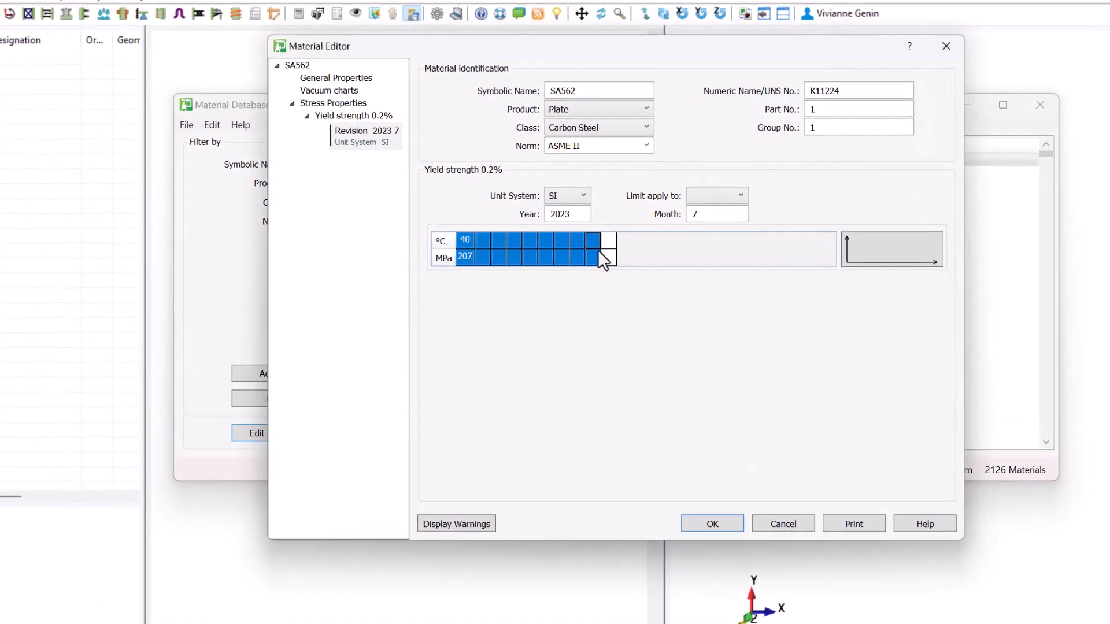
{"action": "key", "text": "ctrl+v"}
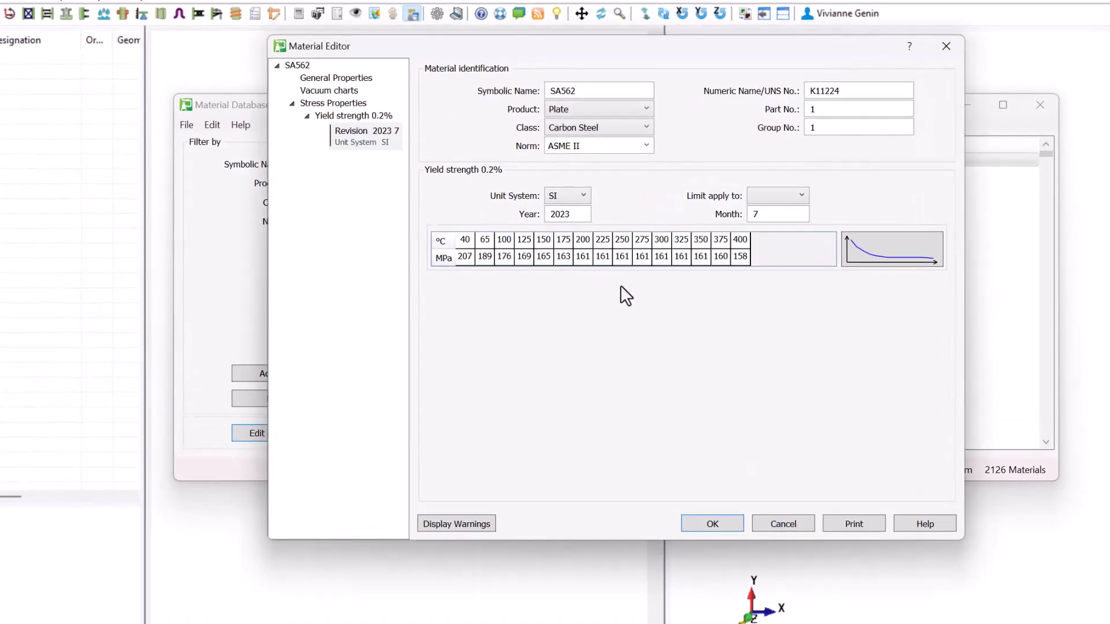
Display the graph of the yield strength revision and examine the full curve
{"action": "left_click", "coordinate": [915, 256]}
{"action": "scroll", "coordinate": [942, 355], "scroll_direction": "down", "scroll_amount": 1}
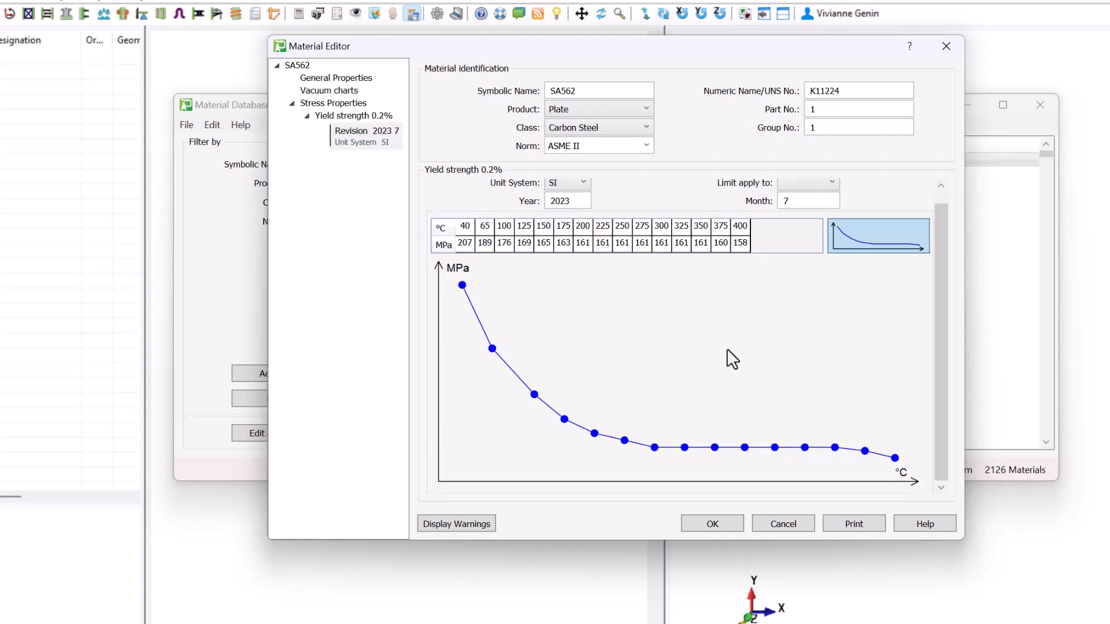
{"action": "scroll", "coordinate": [731, 370], "scroll_direction": "up", "scroll_amount": 1}
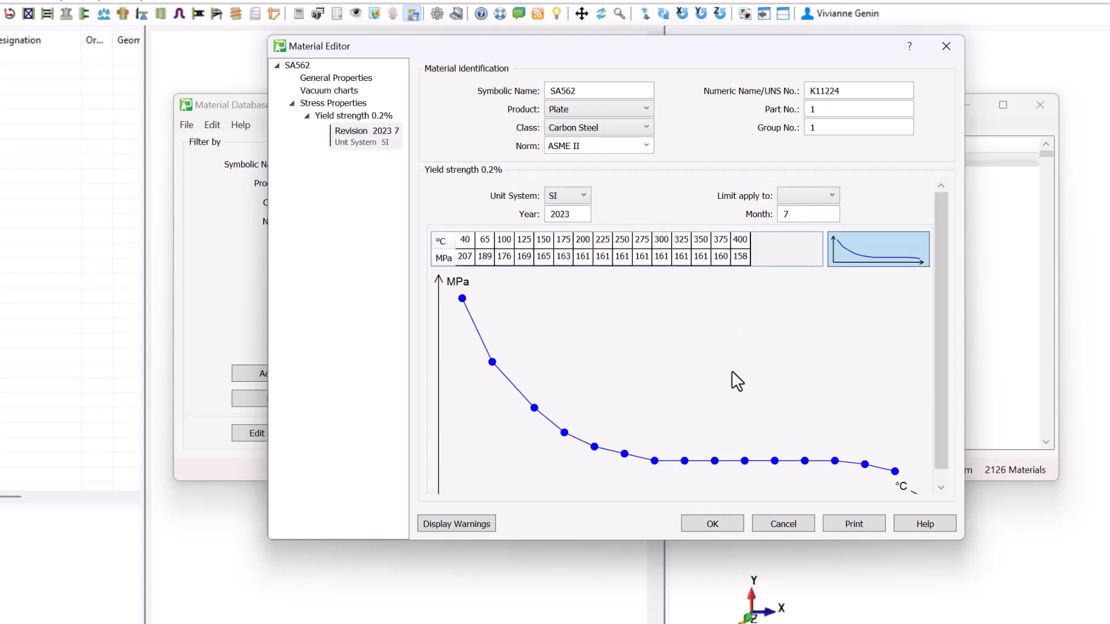
Add the Allowable stress (ASME Div. 1) stress property to SA562 and create a revision for it
{"action": "left_click", "coordinate": [340, 103]}
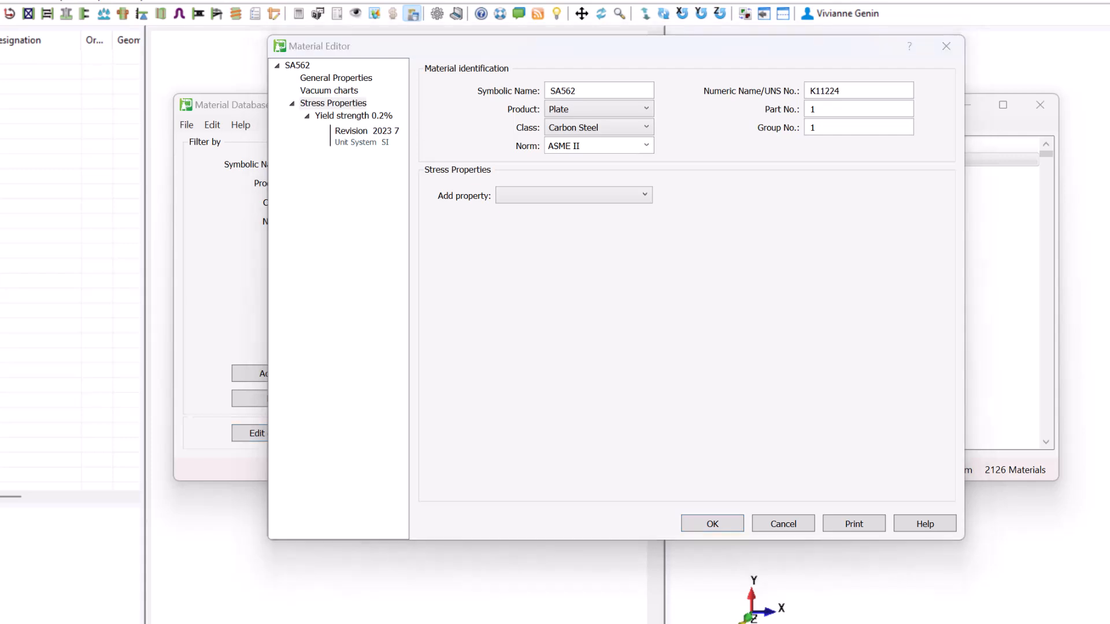
{"action": "left_click", "coordinate": [543, 194]}
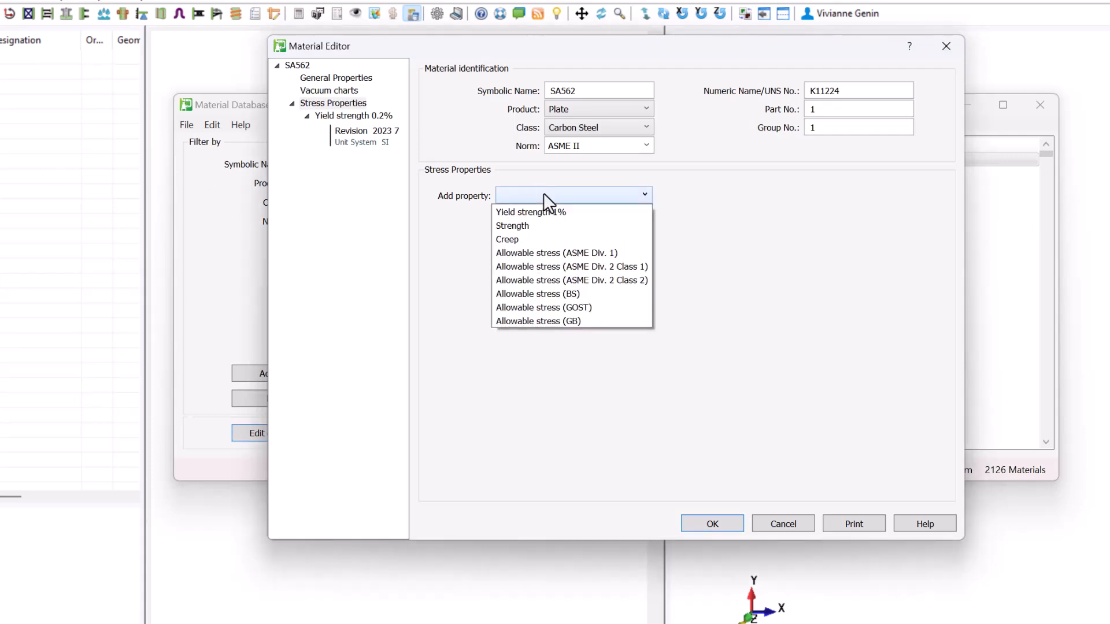
{"action": "left_click", "coordinate": [564, 253]}
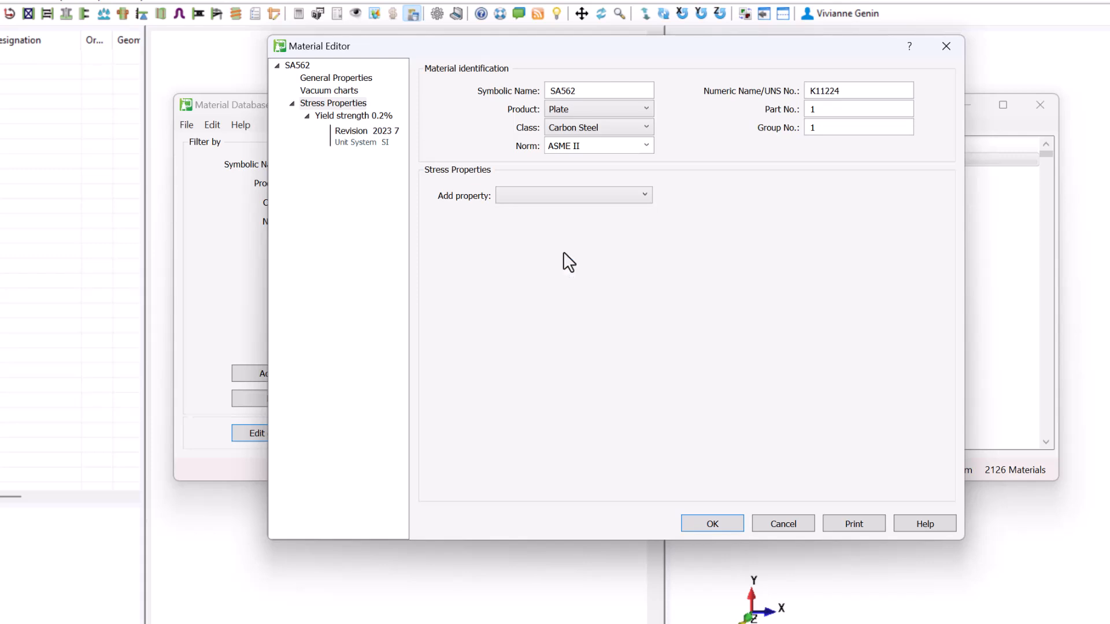
{"action": "left_click", "coordinate": [370, 162]}
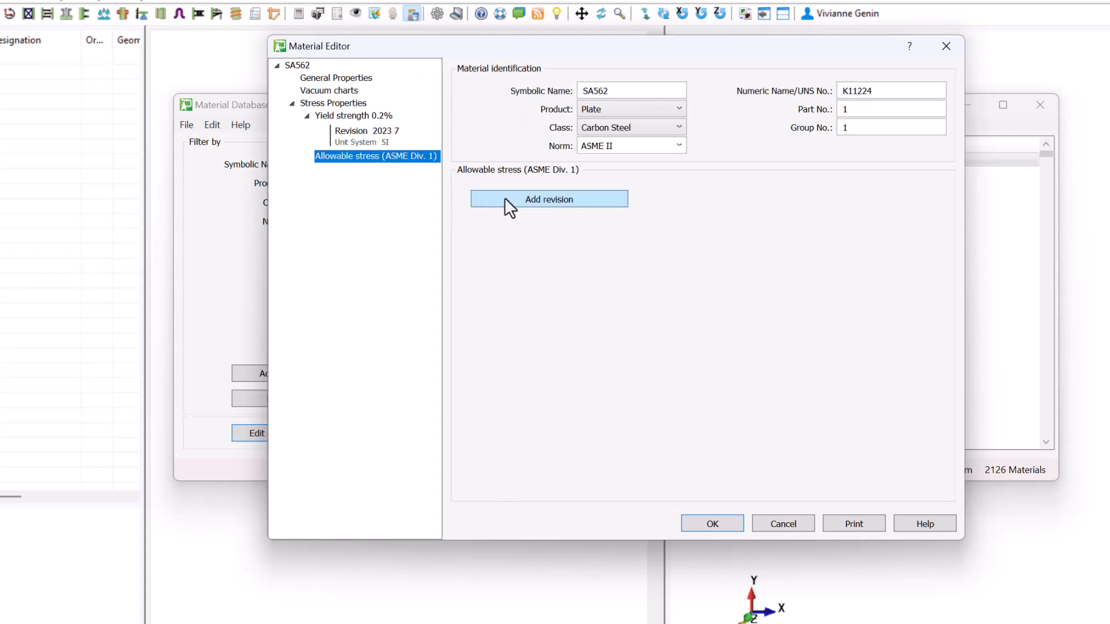
{"action": "left_click", "coordinate": [520, 200]}
Set the allowable stress revision to the SI unit system, year 2023 and month 7
{"action": "left_click", "coordinate": [616, 195]}
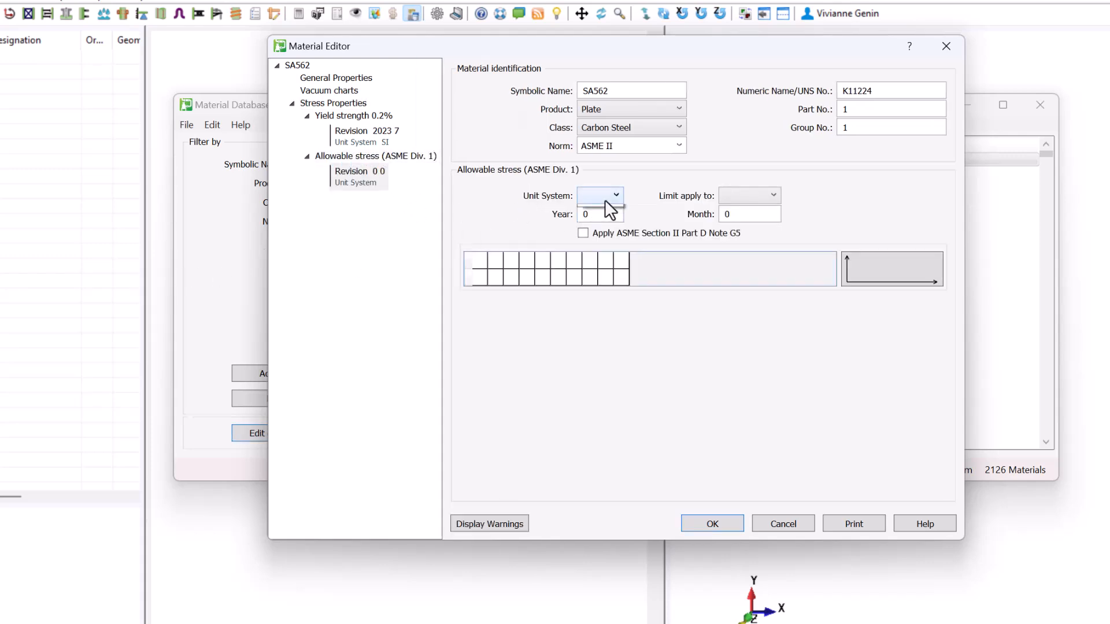
{"action": "left_click", "coordinate": [595, 215]}
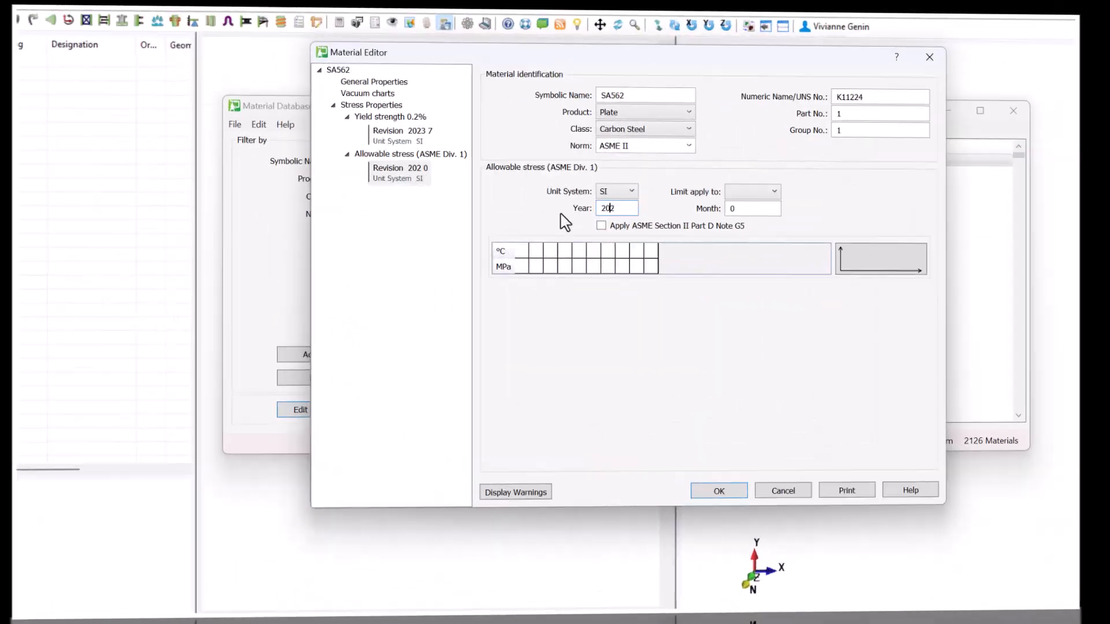
{"action": "left_click", "coordinate": [745, 214]}
{"action": "type", "text": "7"}
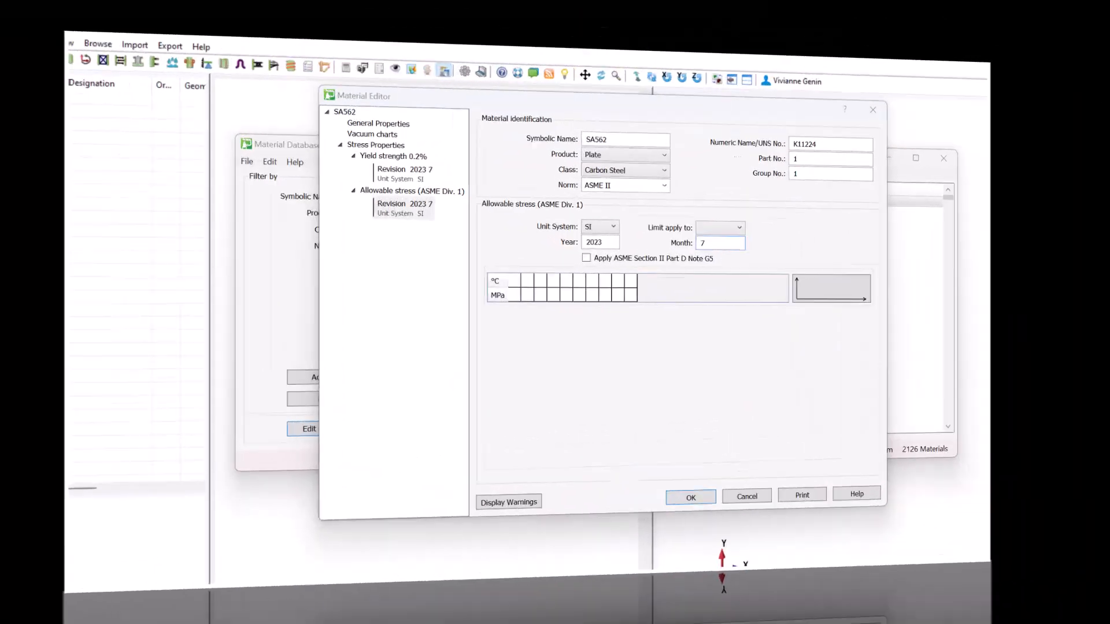
Copy the Allowable Stress (ASME Div. 1) values in B9:J10 of the Excel workbook and paste them into the allowable stress table of SA562
{"action": "key", "text": "alt+Tab"}
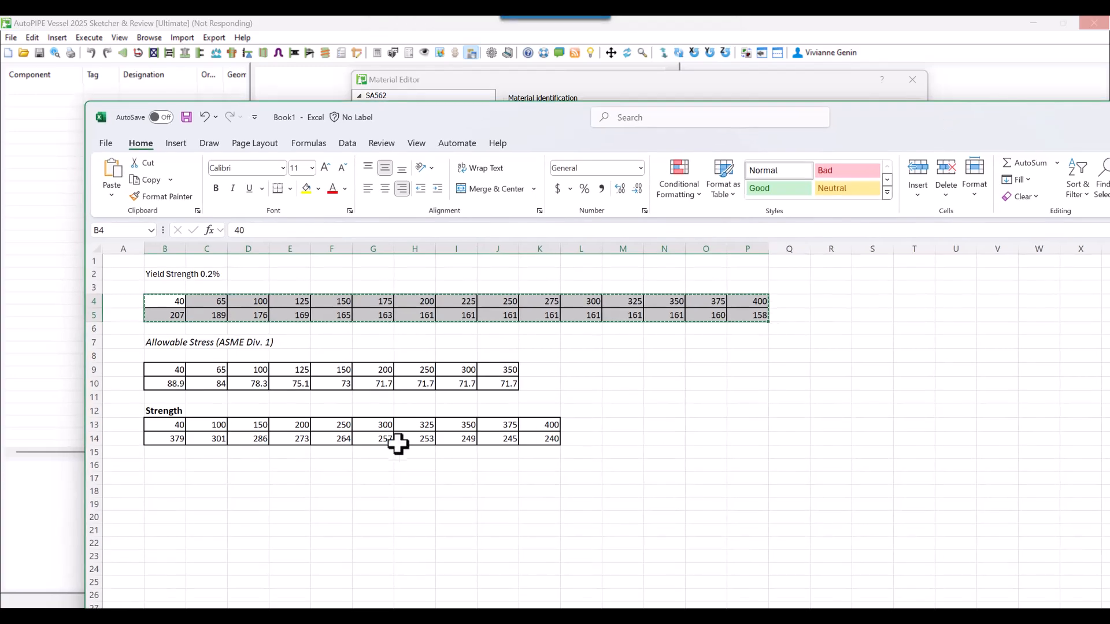
{"action": "left_click_drag", "start_coordinate": [163, 369], "coordinate": [514, 389]}
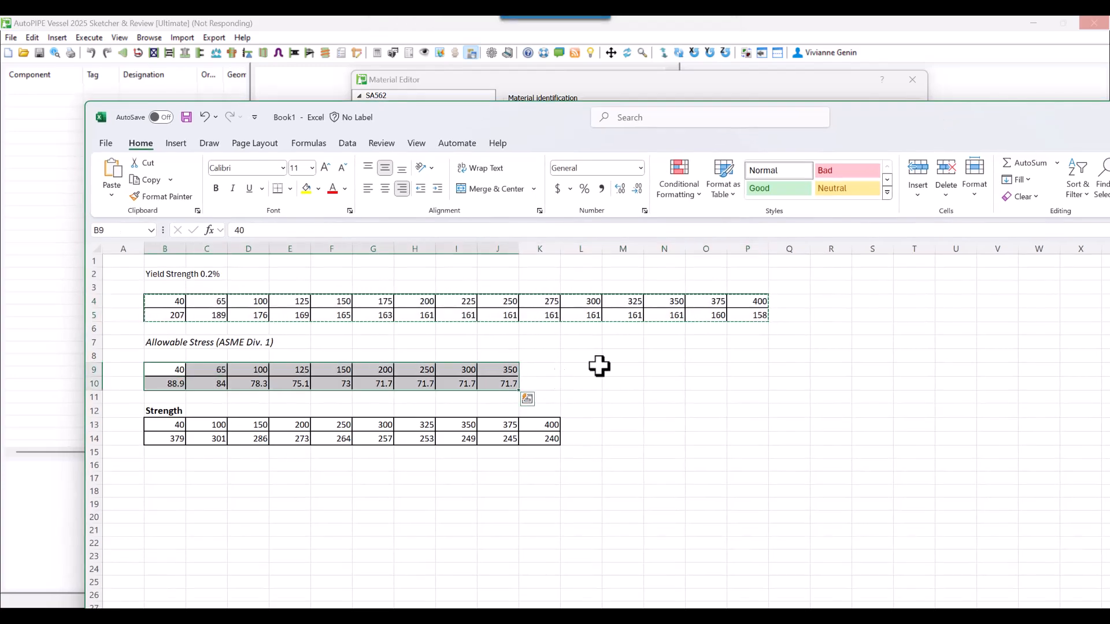
{"action": "key", "text": "ctrl+c"}
{"action": "left_click_drag", "start_coordinate": [882, 122], "coordinate": [23, 279]}
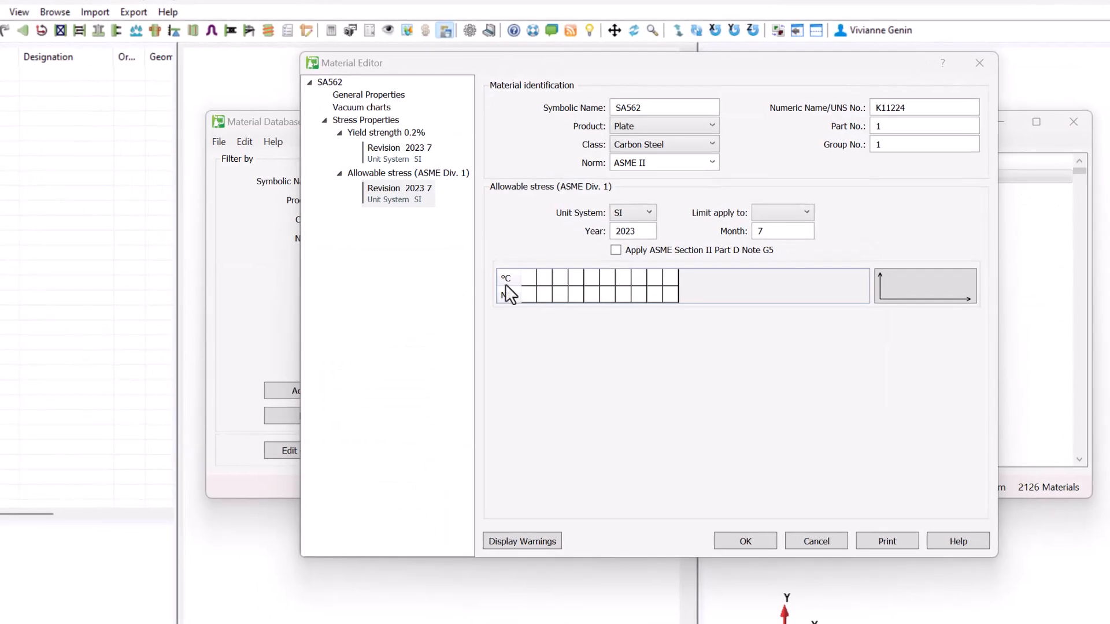
{"action": "left_click", "coordinate": [530, 275]}
{"action": "key", "text": "ctrl+v"}
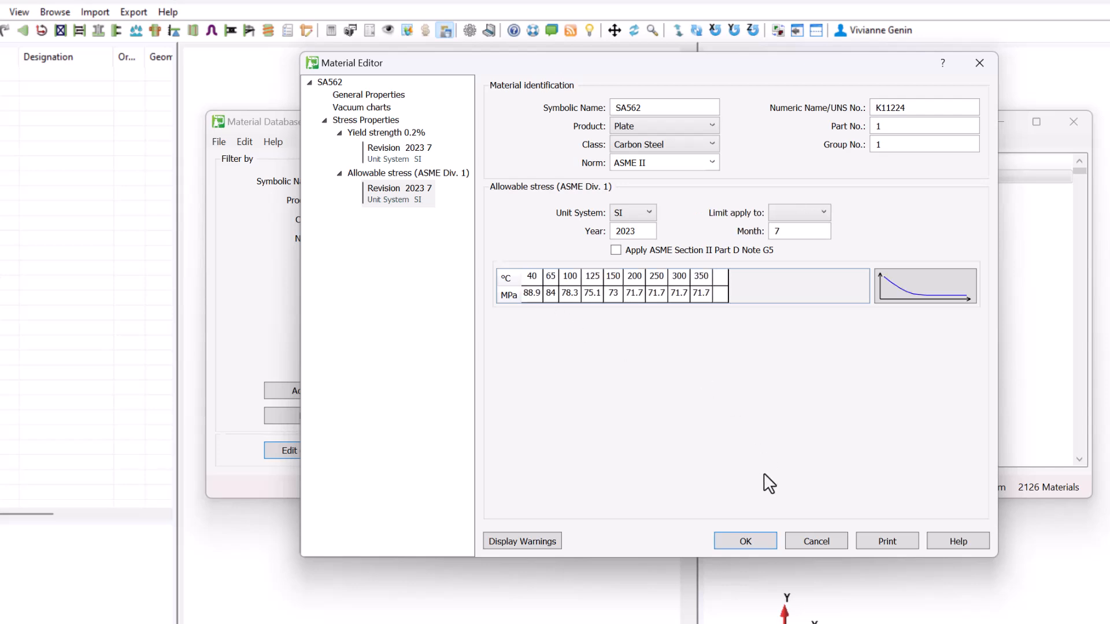
Print the SA562 material document, and close the material editor saving the changes to the material
{"action": "left_click", "coordinate": [881, 541]}
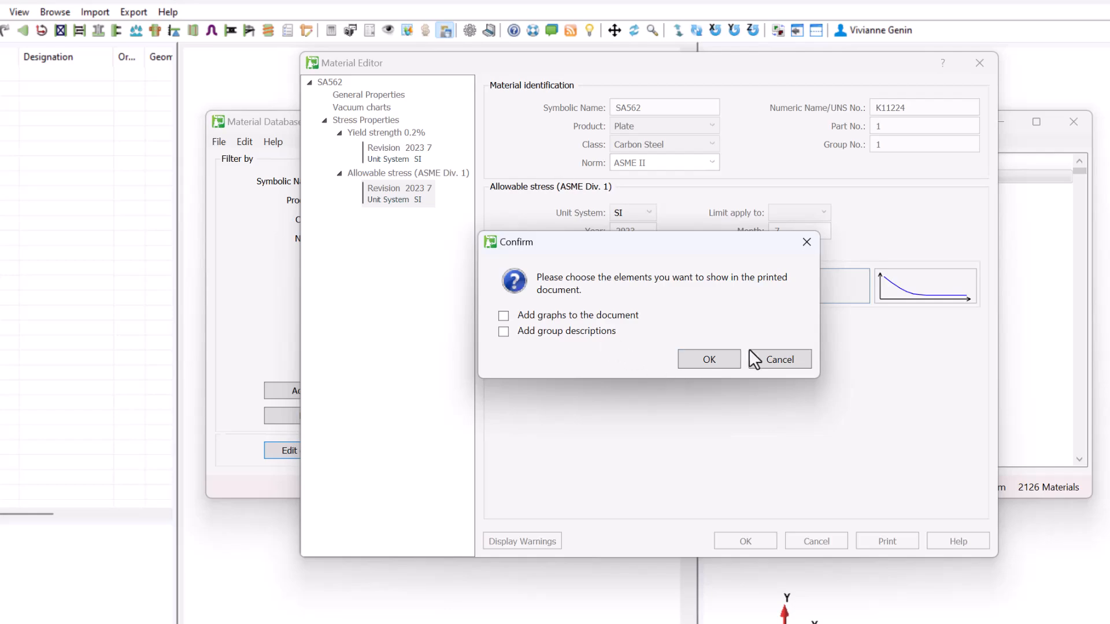
{"action": "left_click", "coordinate": [729, 359]}
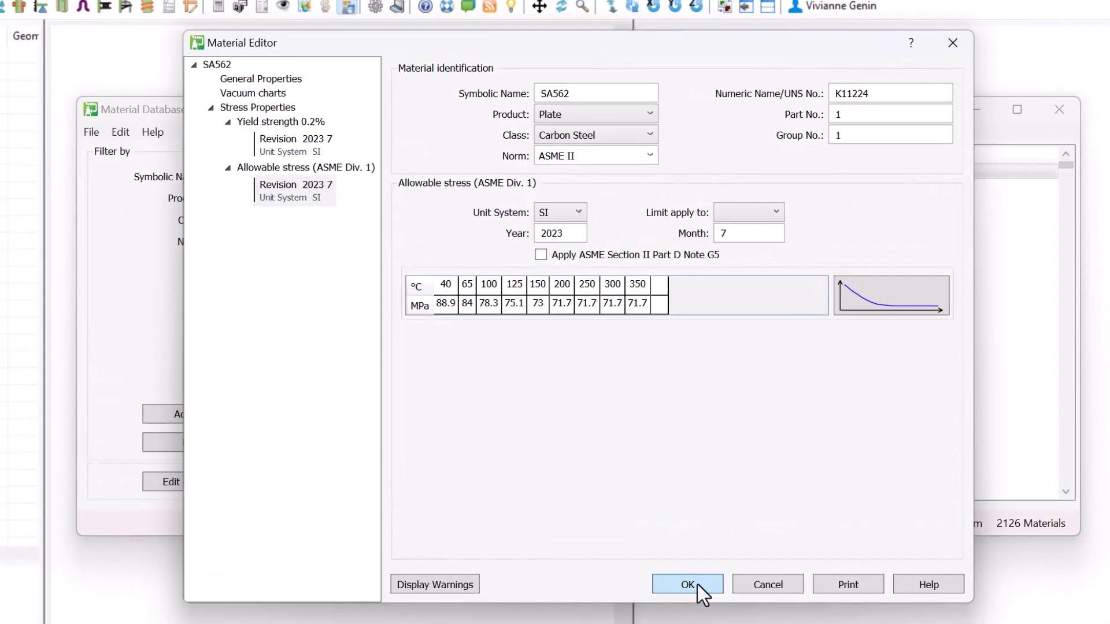
{"action": "left_click", "coordinate": [697, 584]}
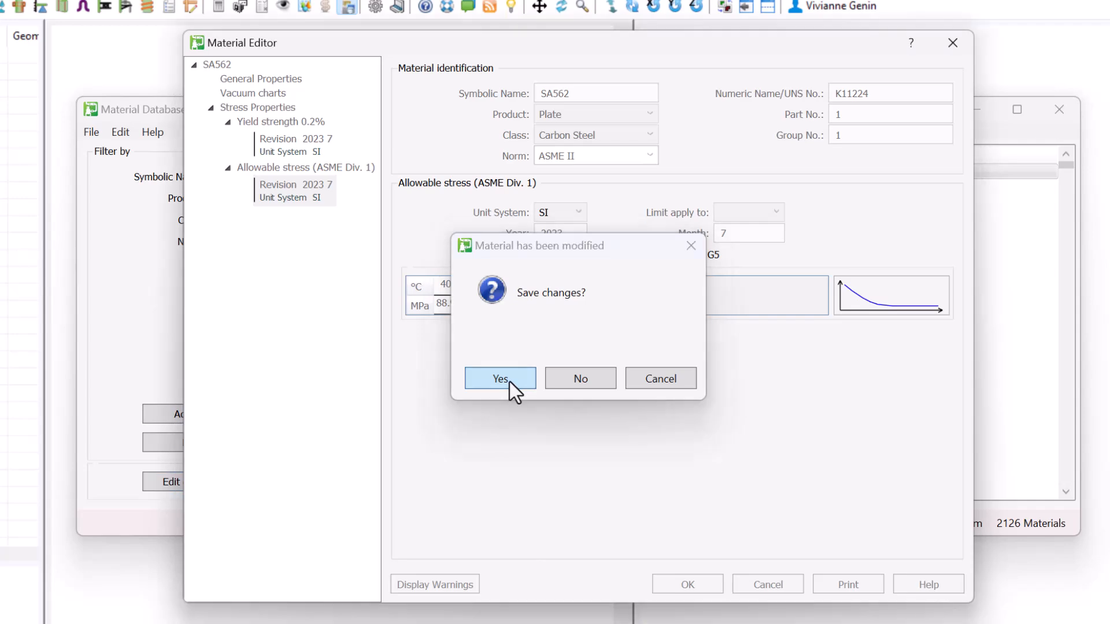
{"action": "left_click", "coordinate": [508, 382]}
Filter the material list by the symbolic name 562 and save the material database
{"action": "left_click", "coordinate": [270, 177]}
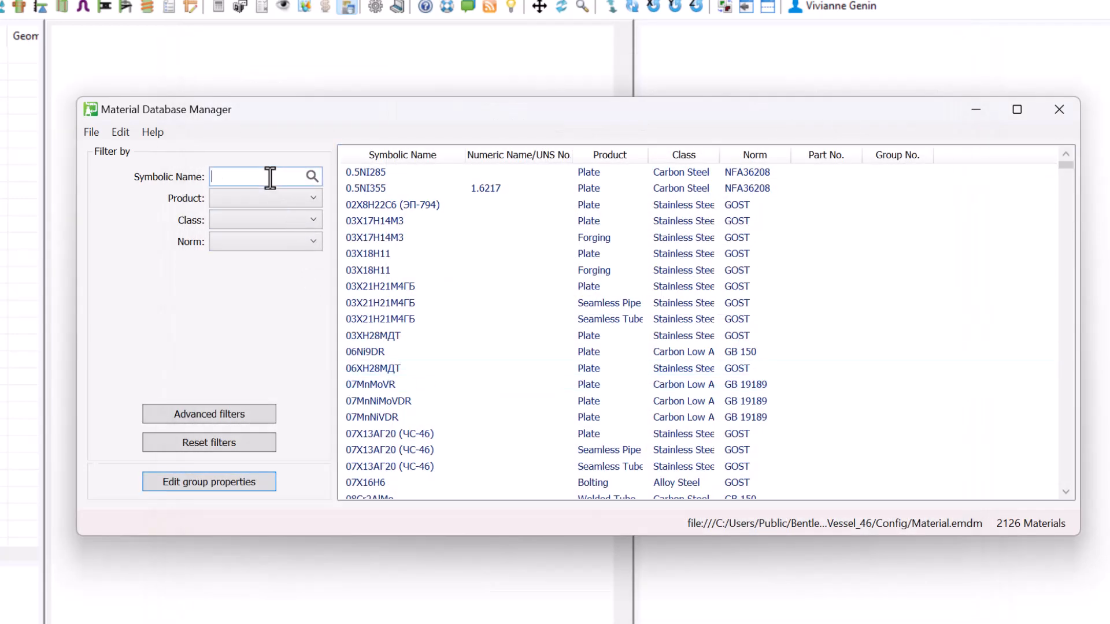
{"action": "type", "text": "562"}
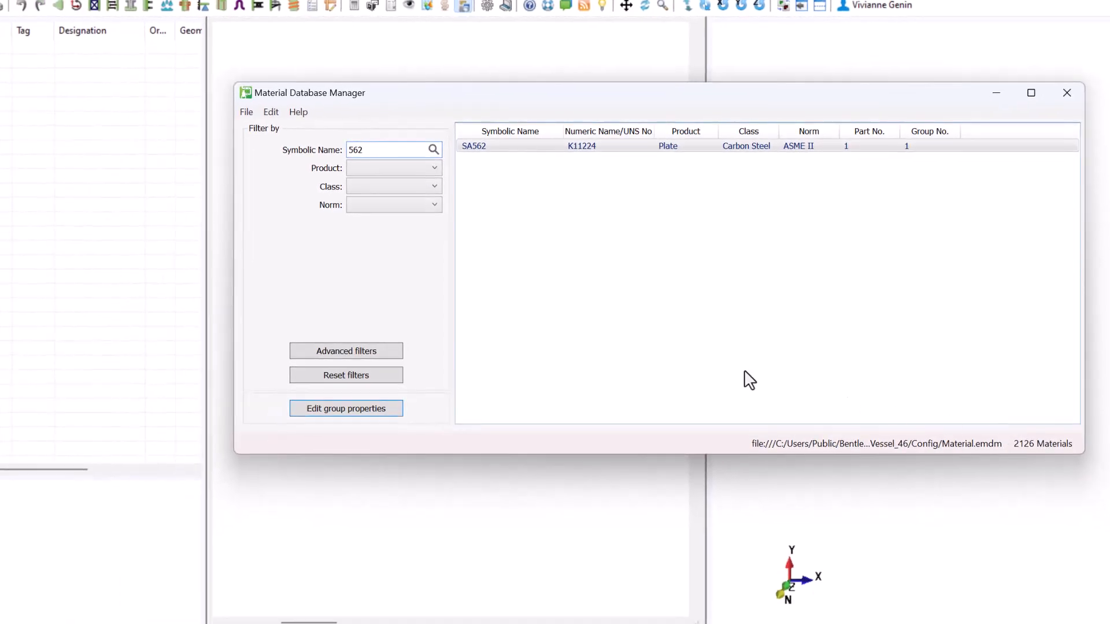
{"action": "left_click", "coordinate": [247, 111]}
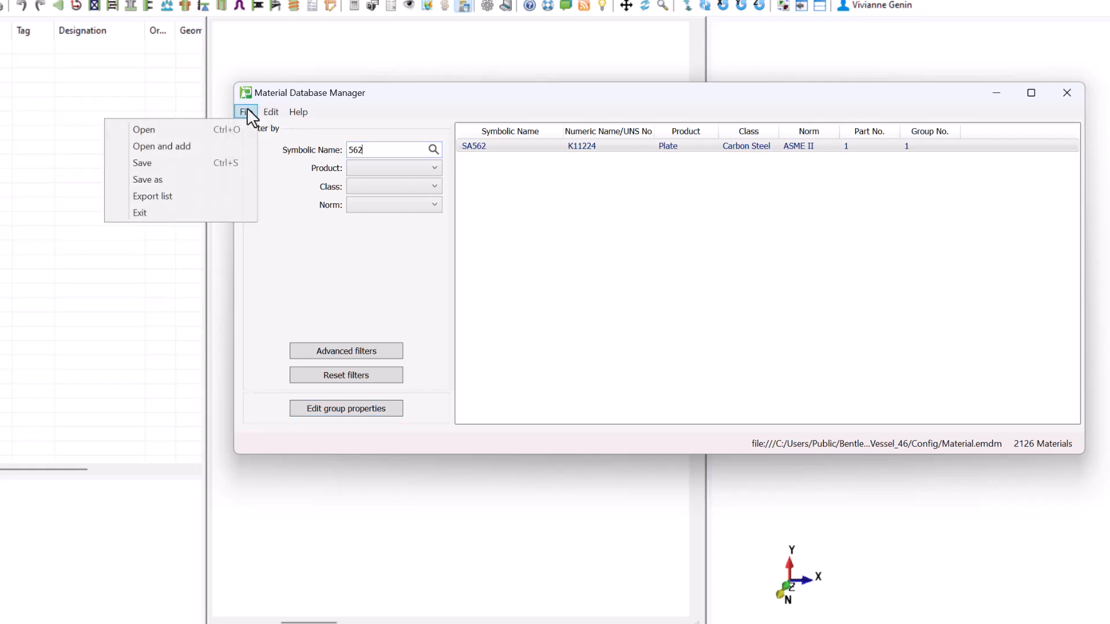
{"action": "left_click", "coordinate": [171, 165]}
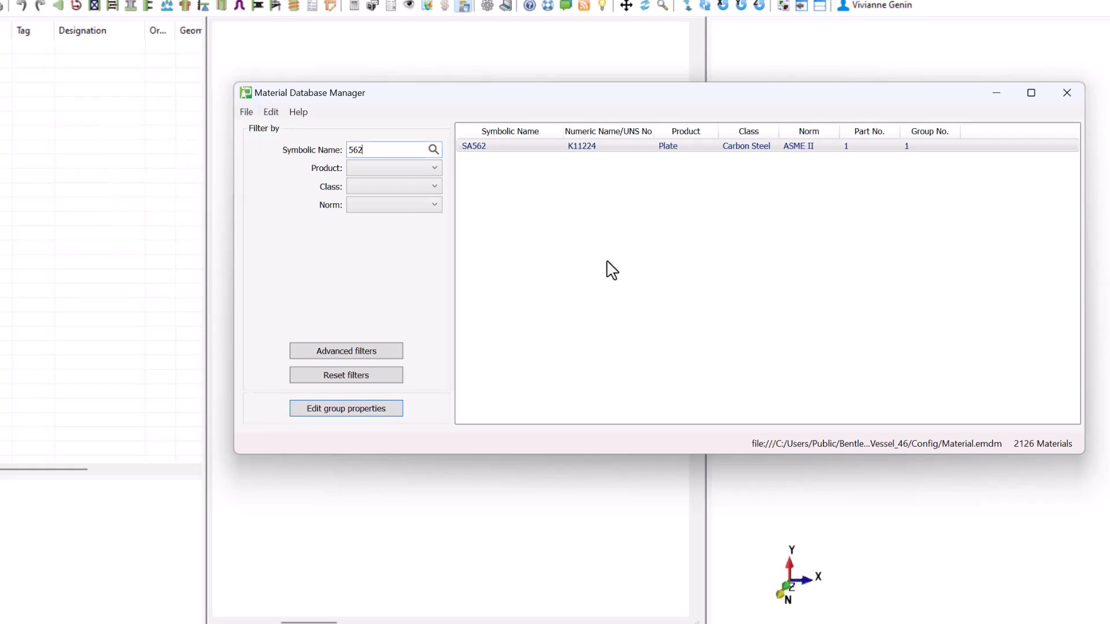
{"action": "left_click", "coordinate": [721, 321]}
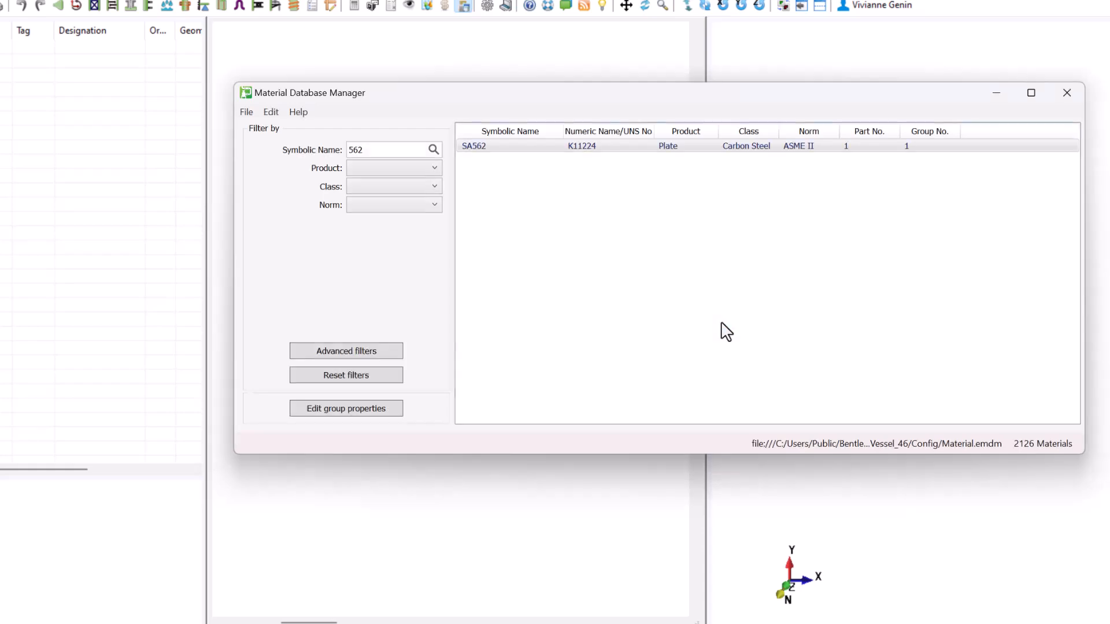
Exit the Material Database Manager and open the recent vessel model HV_SAD_AS1_23_SI_001.emvd
{"action": "left_click", "coordinate": [249, 115]}
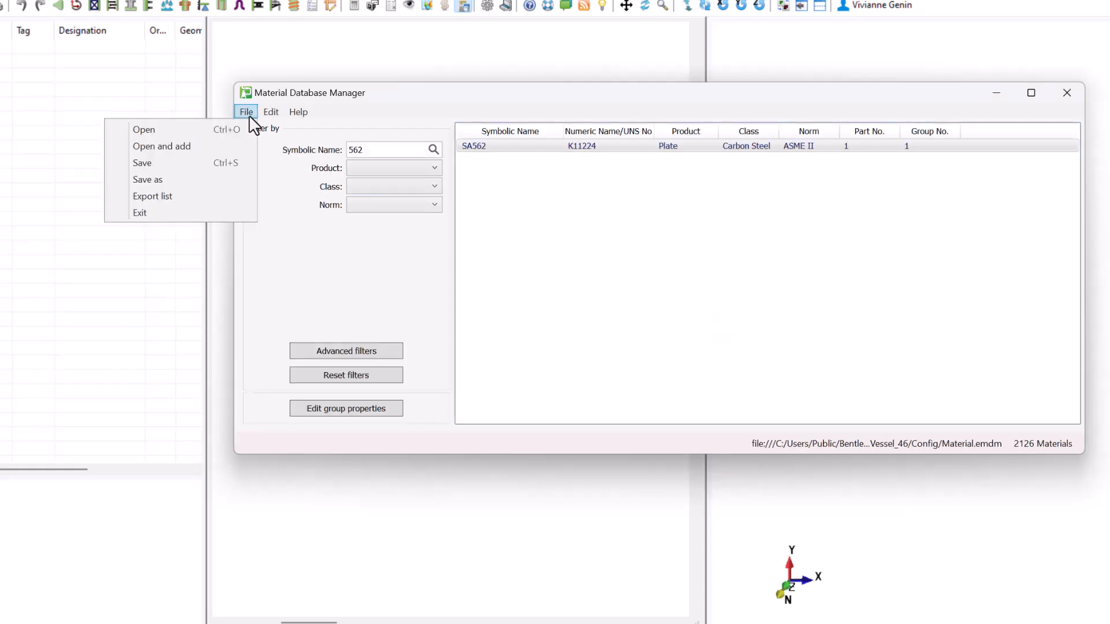
{"action": "left_click", "coordinate": [173, 213]}
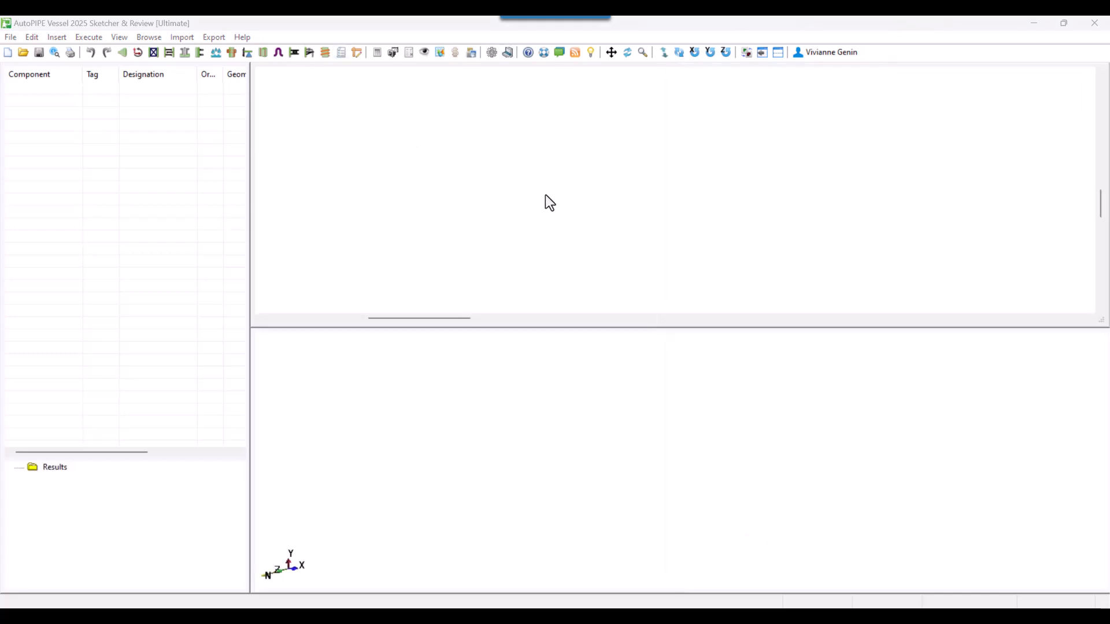
{"action": "left_click", "coordinate": [13, 38]}
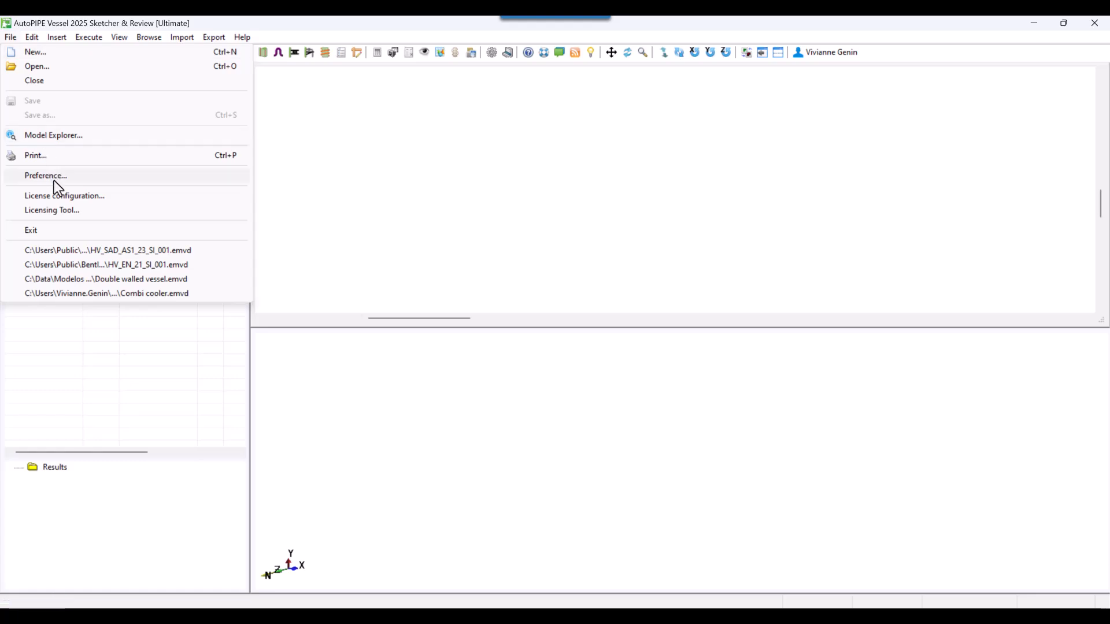
{"action": "left_click", "coordinate": [142, 253]}
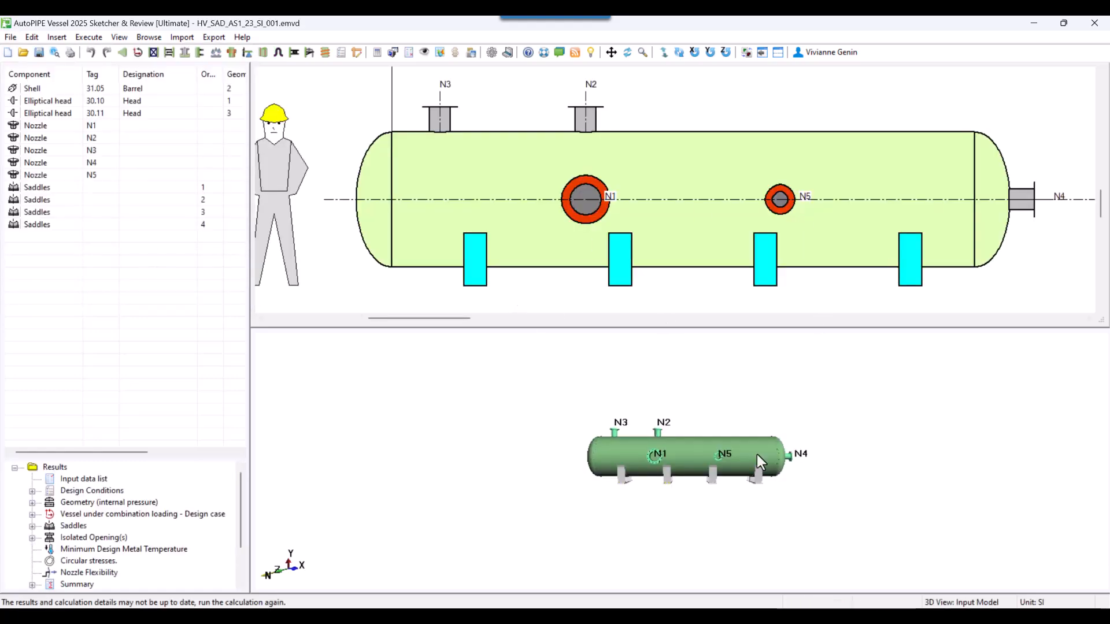
Change the symbolic name of the barrel shell's material to SA562 in its component properties
{"action": "double_click", "coordinate": [500, 171]}
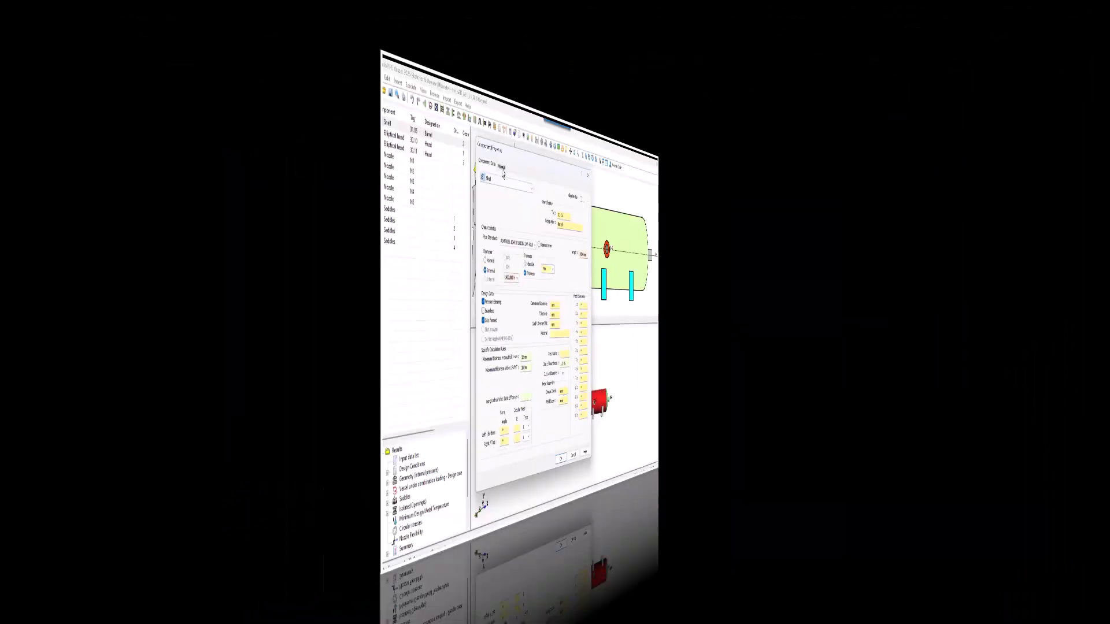
{"action": "left_click", "coordinate": [350, 107]}
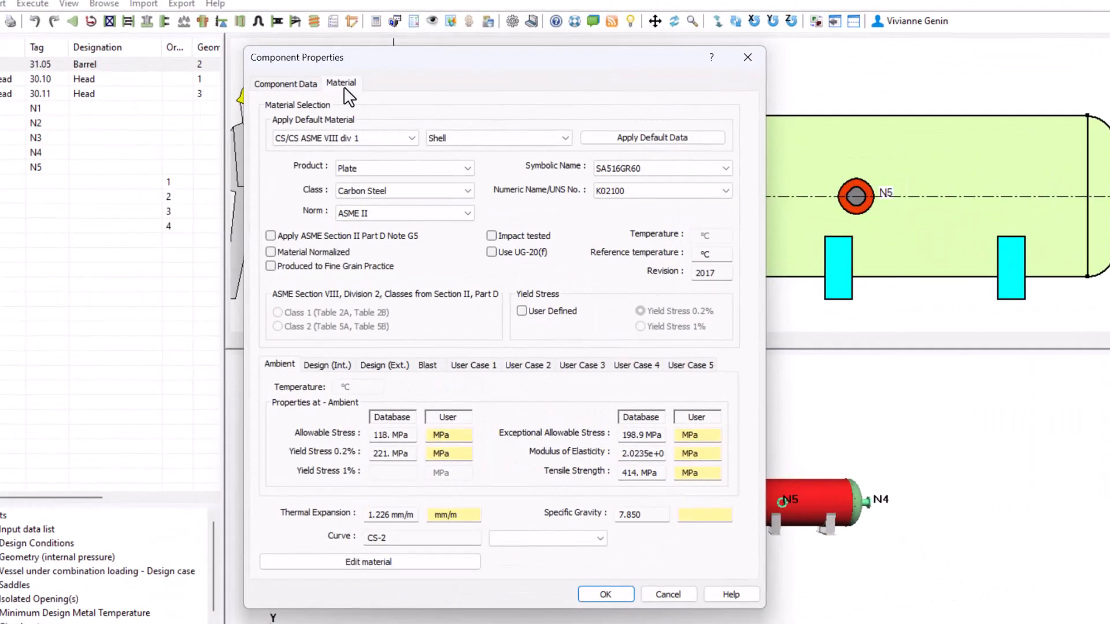
{"action": "left_click", "coordinate": [384, 193]}
{"action": "left_click", "coordinate": [539, 220]}
{"action": "left_click", "coordinate": [662, 168]}
{"action": "mouse_move", "coordinate": [727, 342]}
{"action": "left_mouse_down"}
{"action": "mouse_move", "coordinate": [730, 231]}
{"action": "mouse_move", "coordinate": [727, 332]}
{"action": "left_mouse_up"}
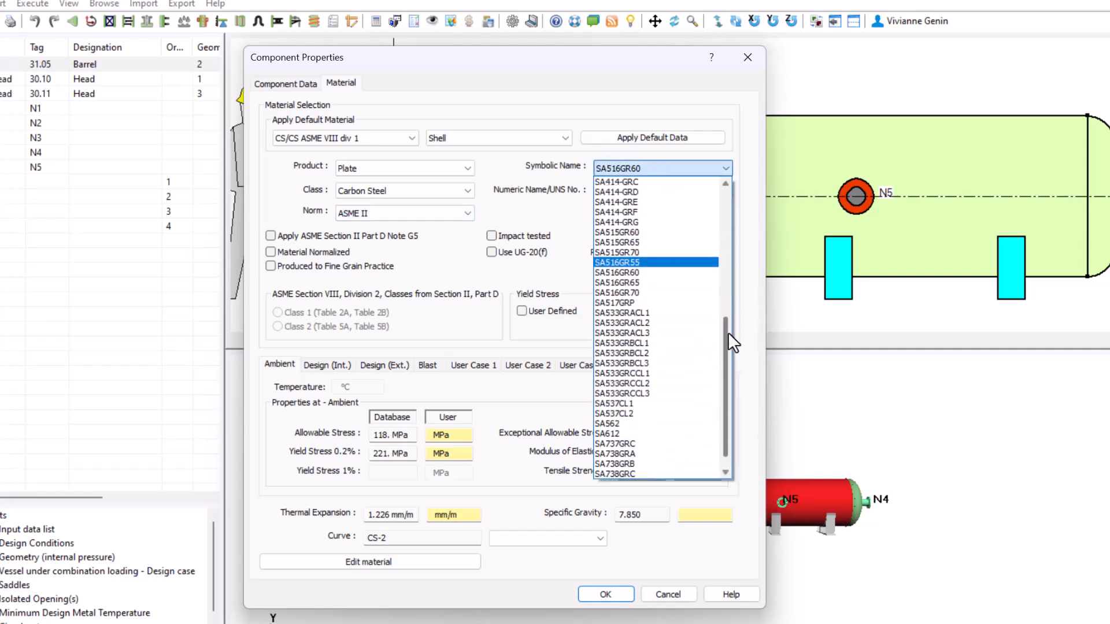
{"action": "left_click", "coordinate": [615, 424]}
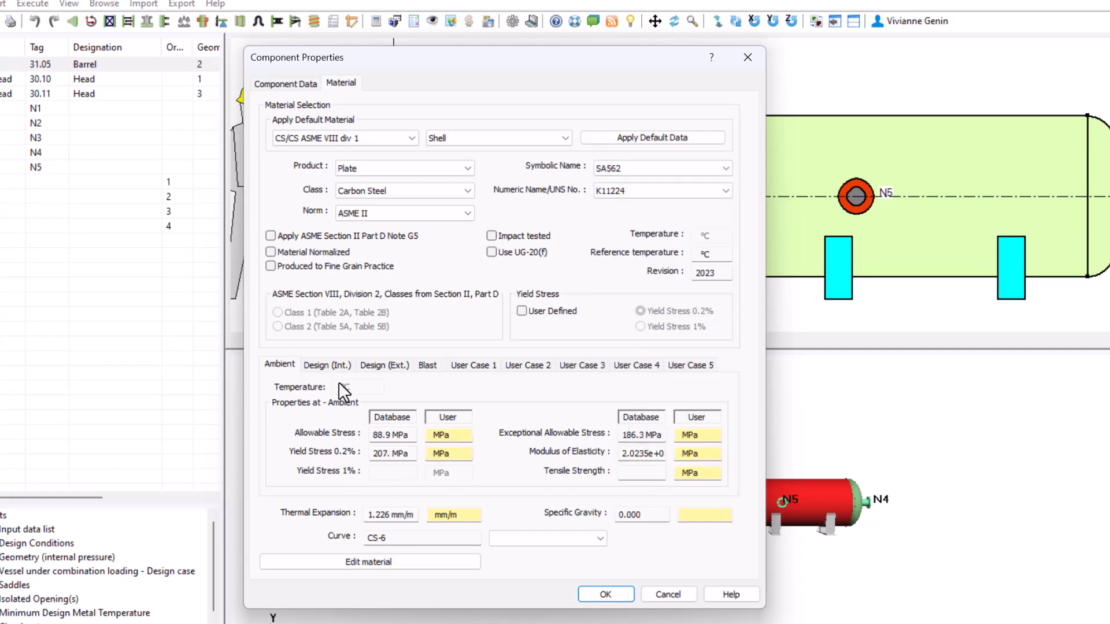
Examine the barrel shell's SA562 properties for the internal design and ambient cases, including the database tensile strength
{"action": "left_click", "coordinate": [332, 367]}
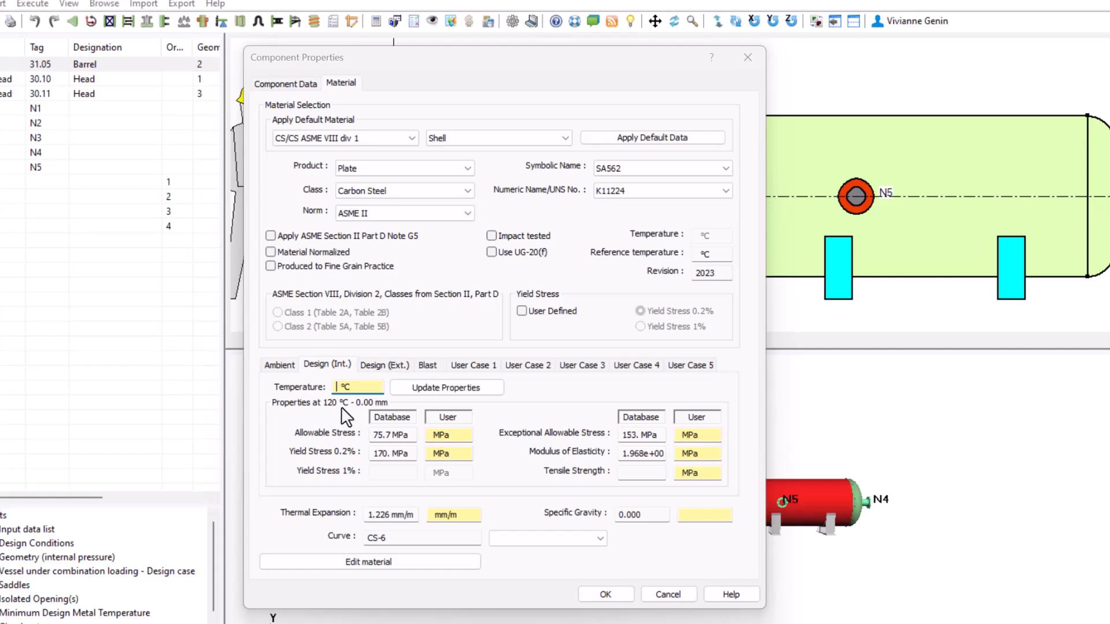
{"action": "left_click", "coordinate": [280, 364]}
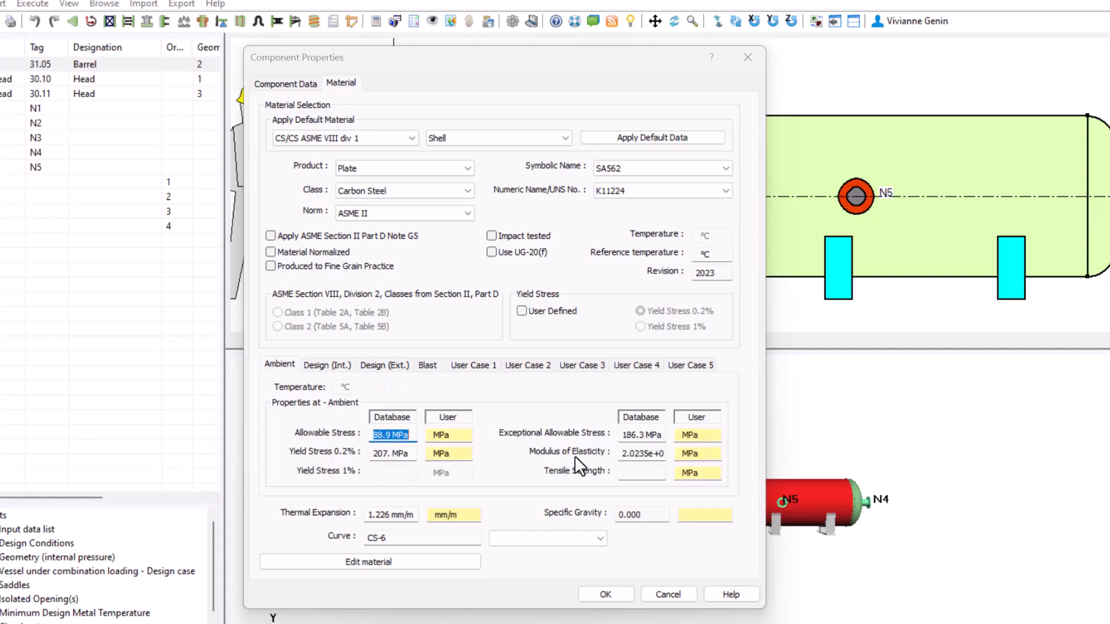
{"action": "left_click", "coordinate": [628, 473]}
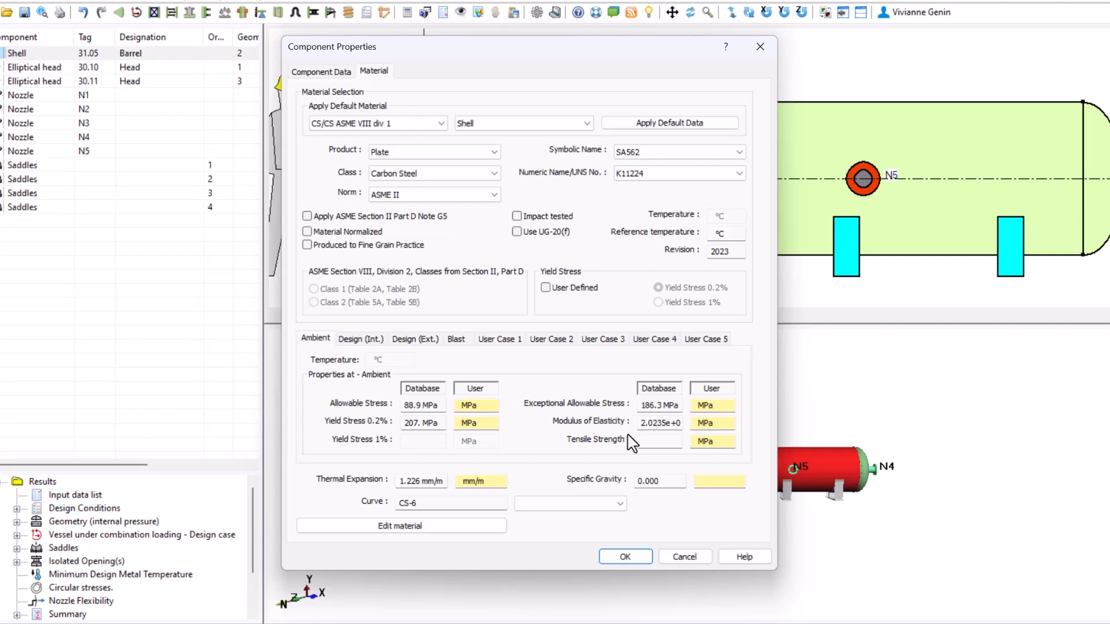
{"action": "left_click", "coordinate": [645, 443]}
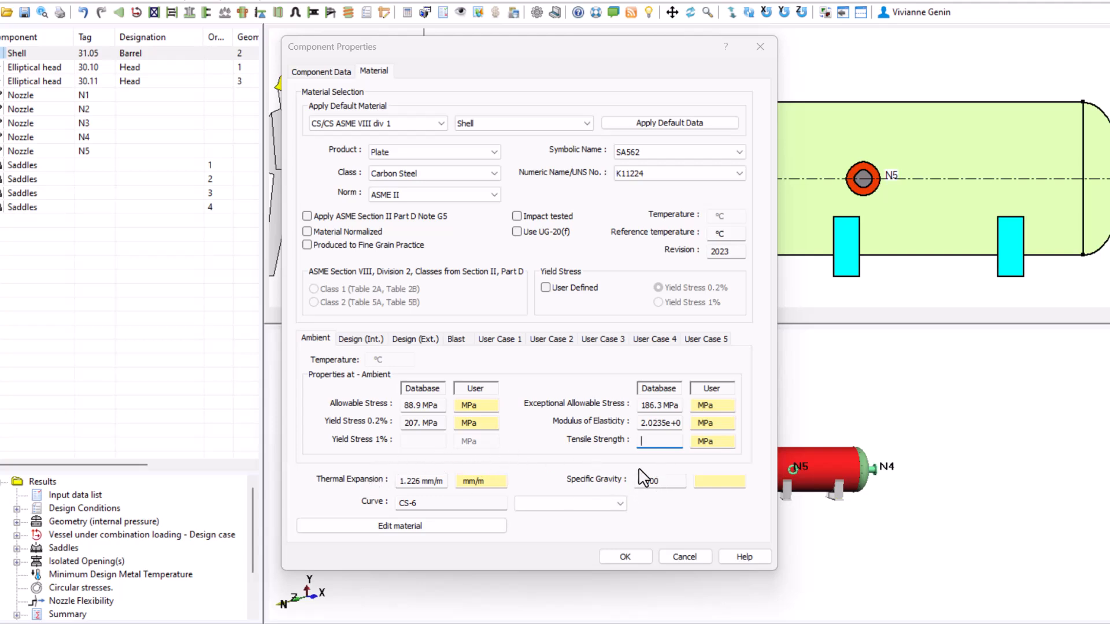
Open the shell's SA562 material for editing and set Poisson's ratio to 0.3, specific gravity to 8 and elongation to 3%
{"action": "left_click", "coordinate": [386, 527]}
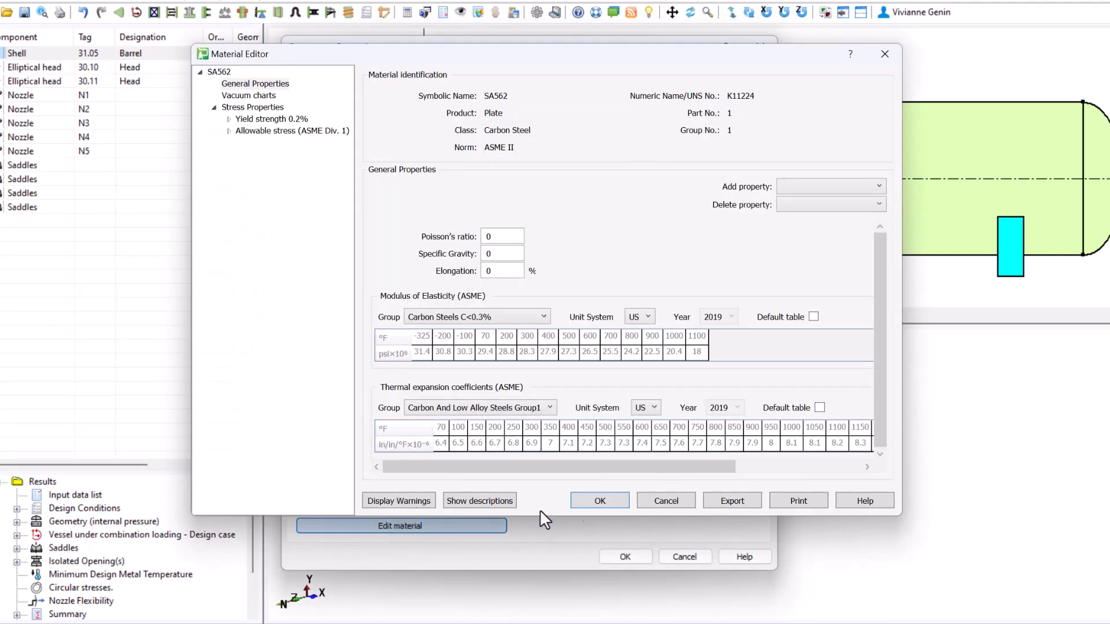
{"action": "left_click_drag", "start_coordinate": [700, 516], "coordinate": [700, 590]}
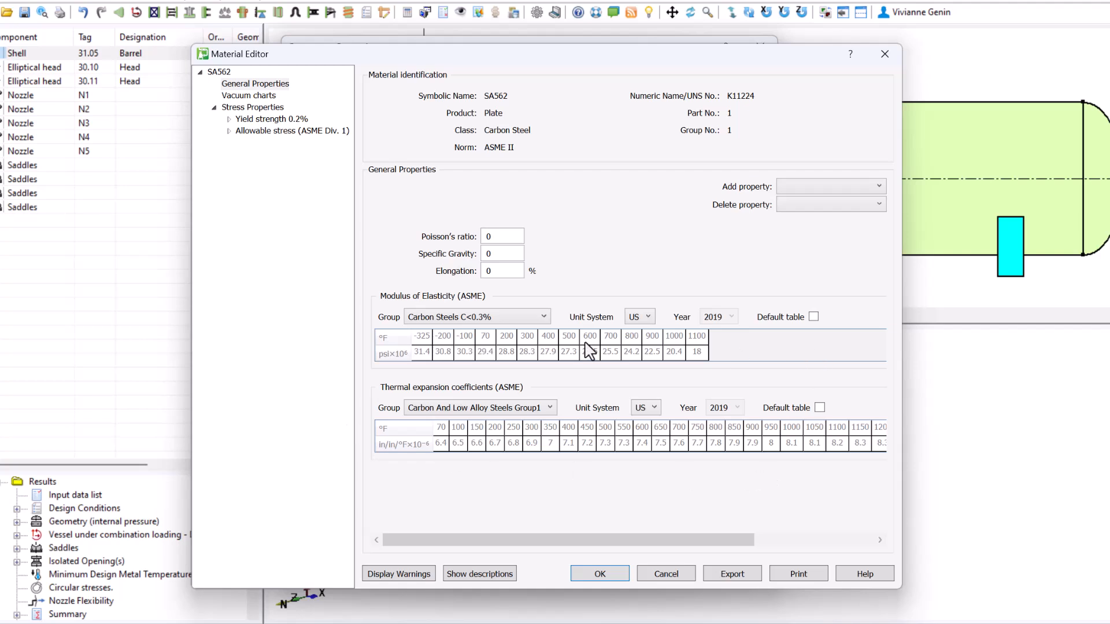
{"action": "left_click", "coordinate": [500, 235]}
{"action": "key", "text": "Tab"}
{"action": "double_click", "coordinate": [483, 268]}
{"action": "type", "text": "3"}
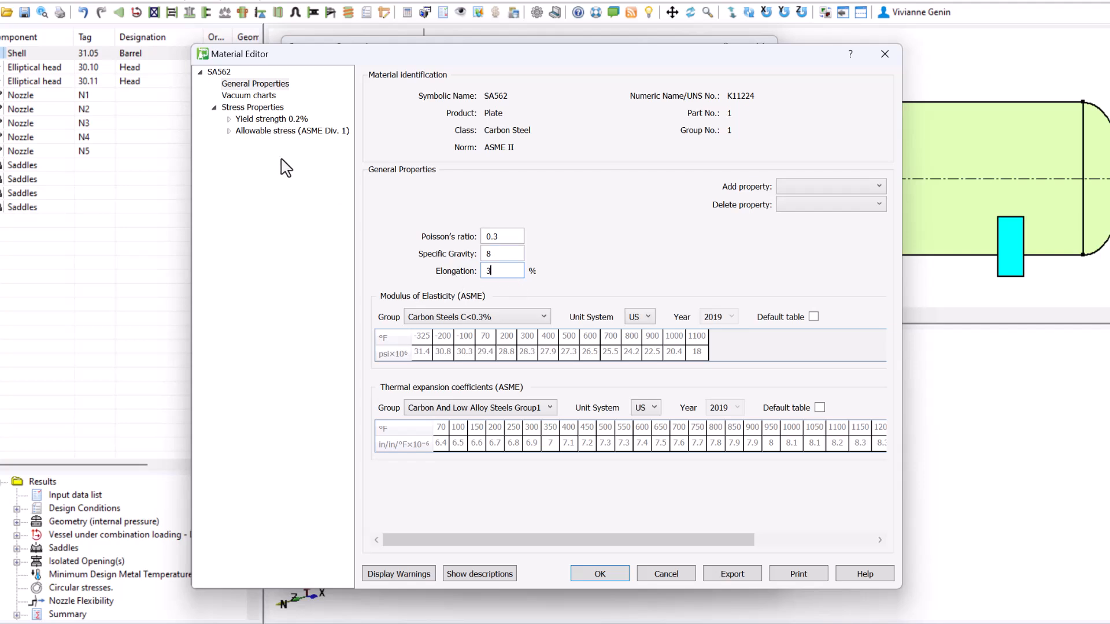
Add the Strength property to SA562's stress properties
{"action": "left_click", "coordinate": [253, 108]}
{"action": "left_click", "coordinate": [549, 192]}
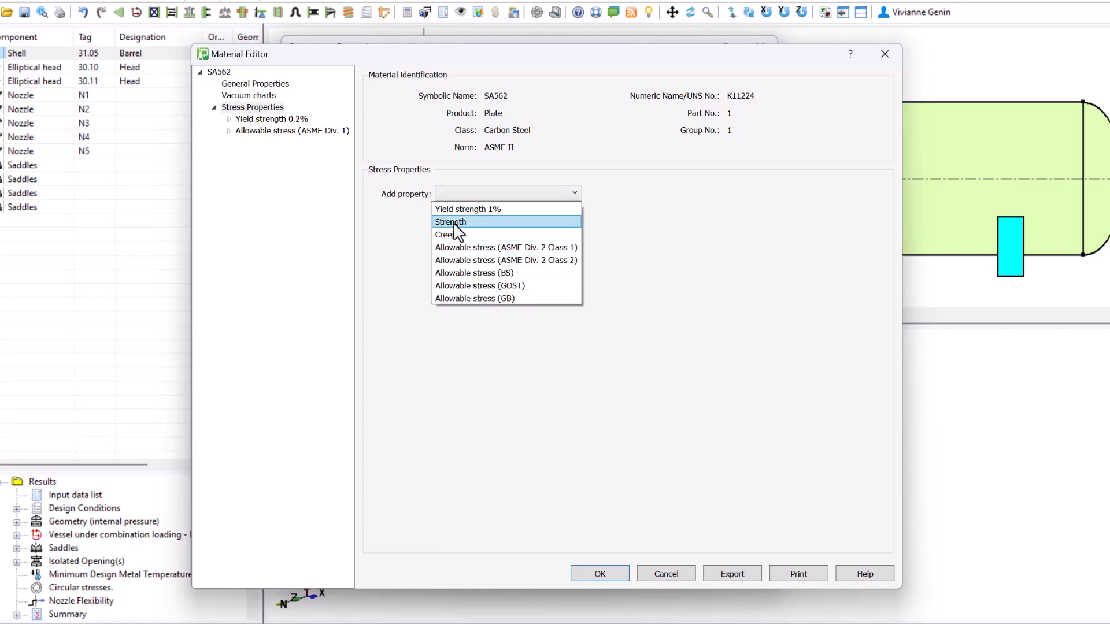
{"action": "left_click", "coordinate": [489, 223]}
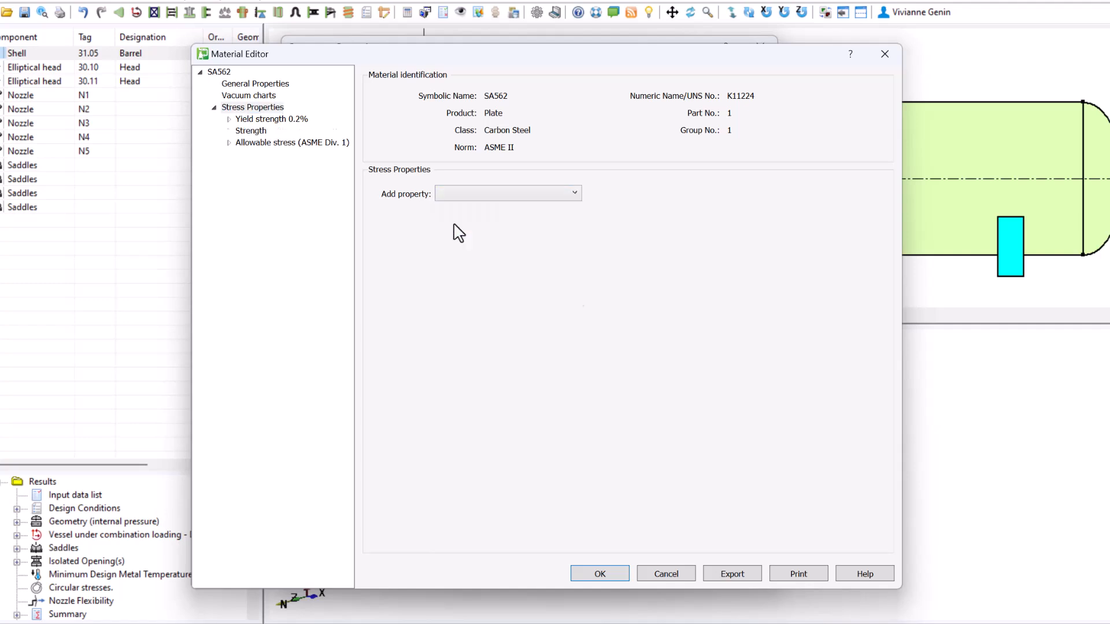
Add a revision to the Strength property with unit system SI, year 2021 and month 7
{"action": "left_click", "coordinate": [252, 132]}
{"action": "left_click", "coordinate": [433, 197]}
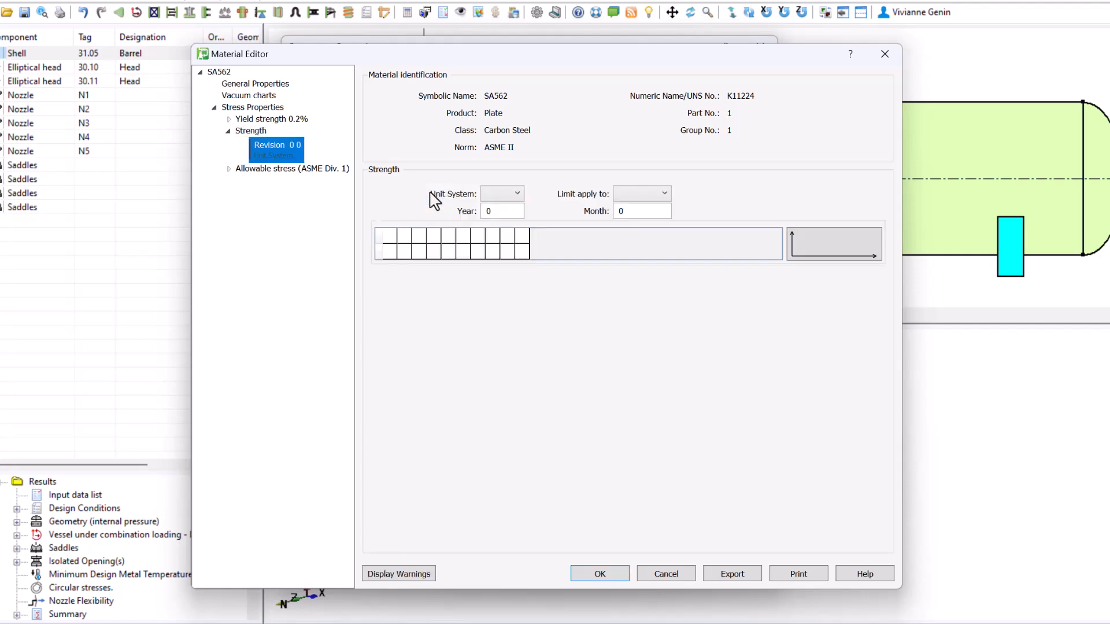
{"action": "left_click", "coordinate": [496, 194]}
{"action": "left_click", "coordinate": [495, 211]}
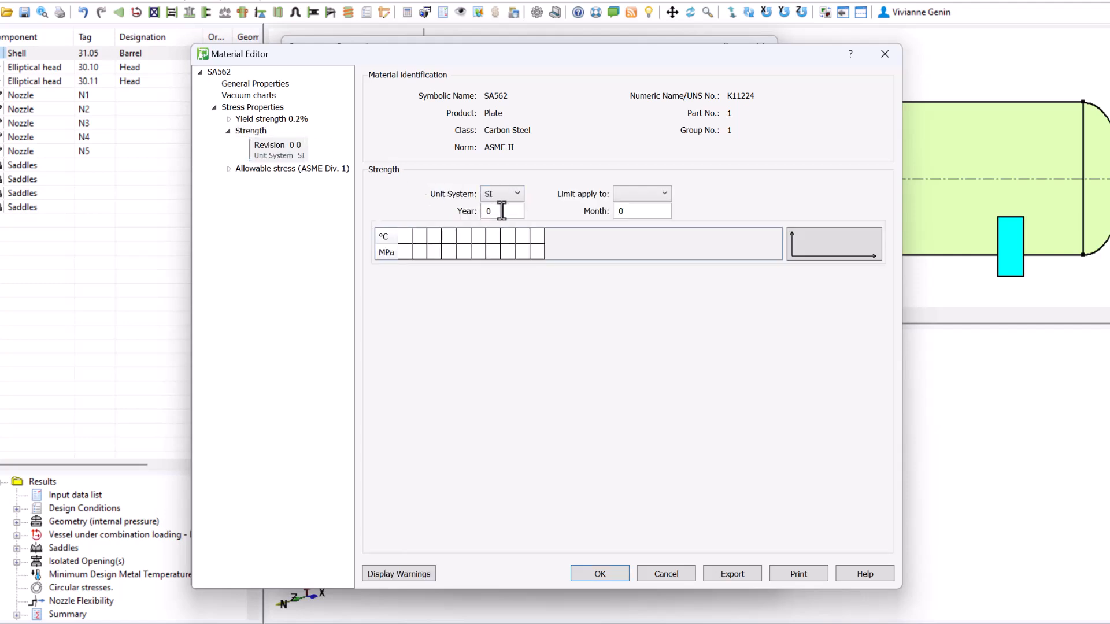
{"action": "type", "text": "2021"}
{"action": "left_click", "coordinate": [627, 211]}
{"action": "type", "text": "7"}
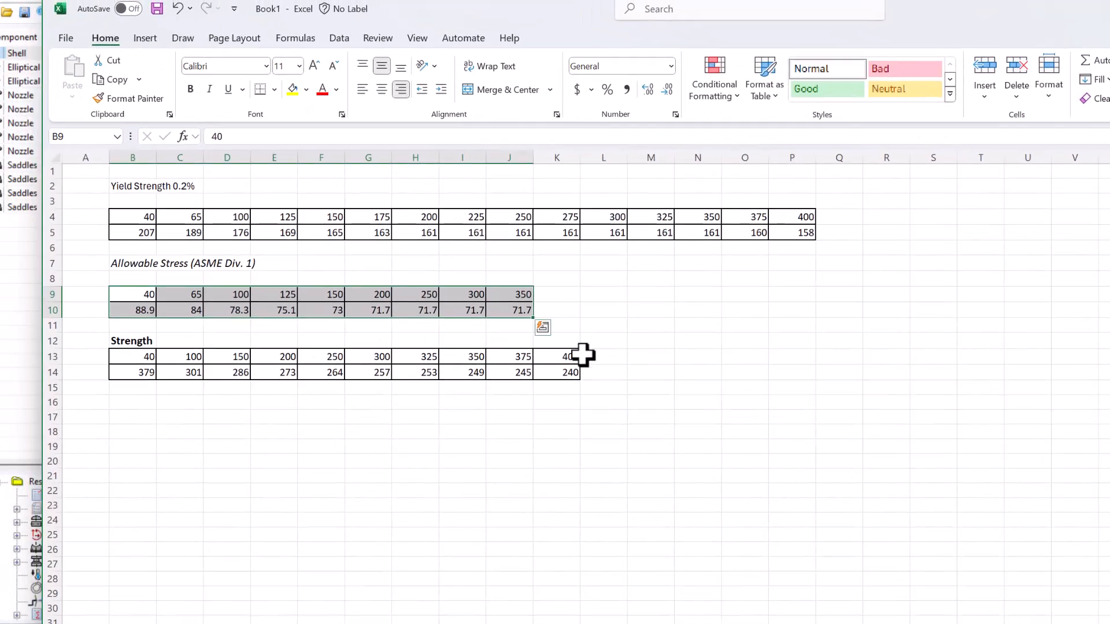
Copy the Strength table (B13:K14) from the Excel workbook and paste it into SA562's Strength revision in the Material Editor
{"action": "left_click_drag", "start_coordinate": [583, 355], "coordinate": [129, 364]}
{"action": "key", "text": "ctrl+c"}
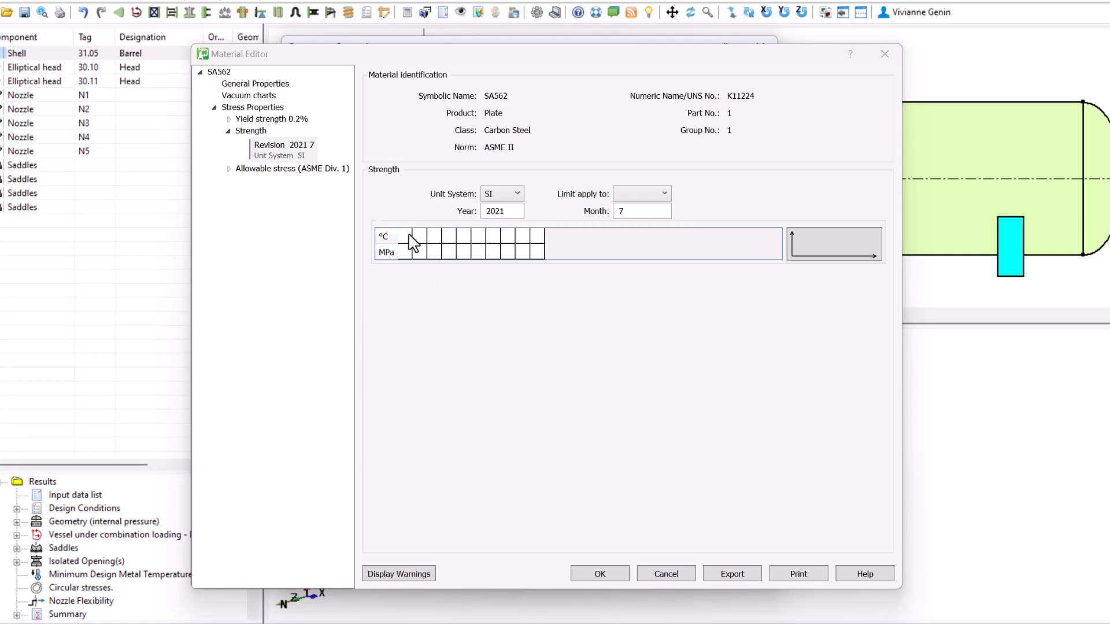
{"action": "left_click", "coordinate": [409, 236]}
{"action": "key", "text": "ctrl+v"}
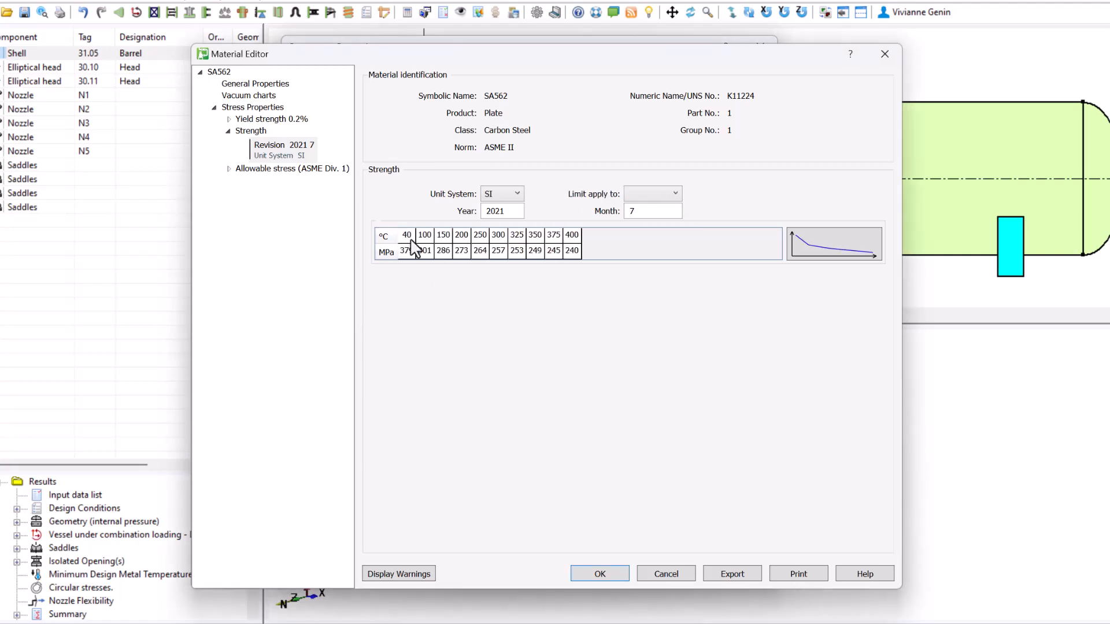
Save the material changes, check the shell's specific gravity and tensile strength, and accept the component properties
{"action": "left_click", "coordinate": [614, 573]}
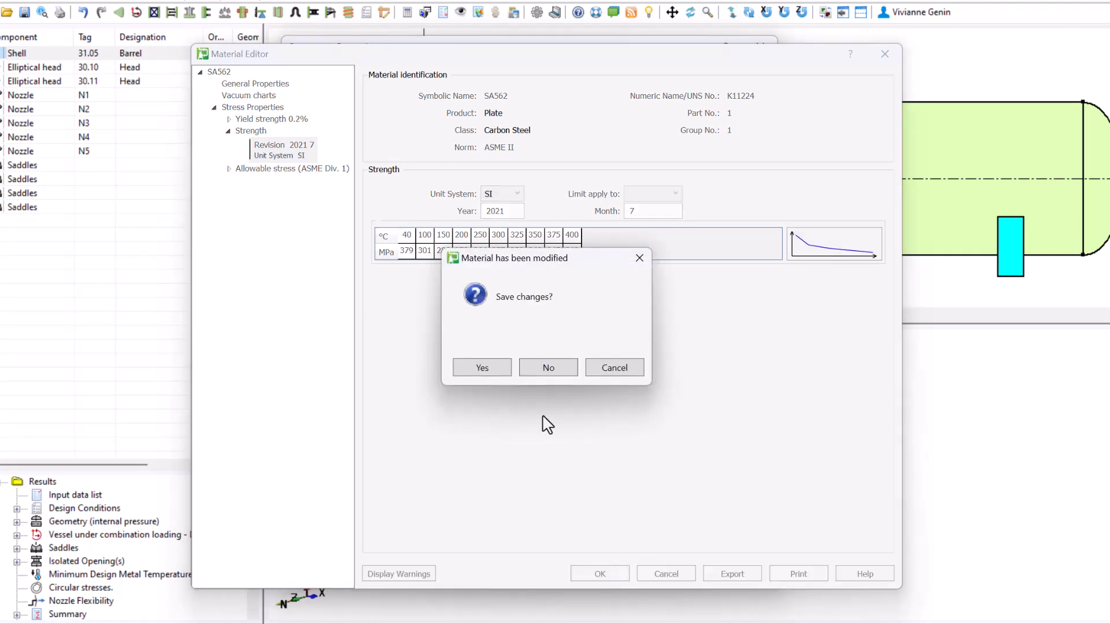
{"action": "left_click", "coordinate": [483, 371]}
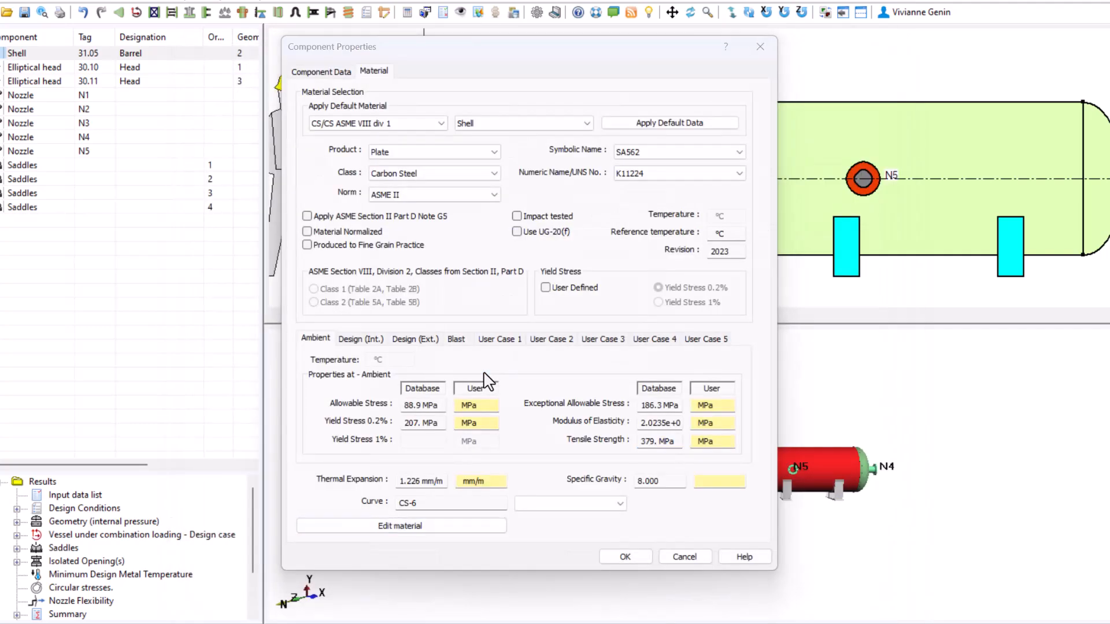
{"action": "double_click", "coordinate": [665, 481]}
{"action": "double_click", "coordinate": [665, 441]}
{"action": "left_click", "coordinate": [629, 556]}
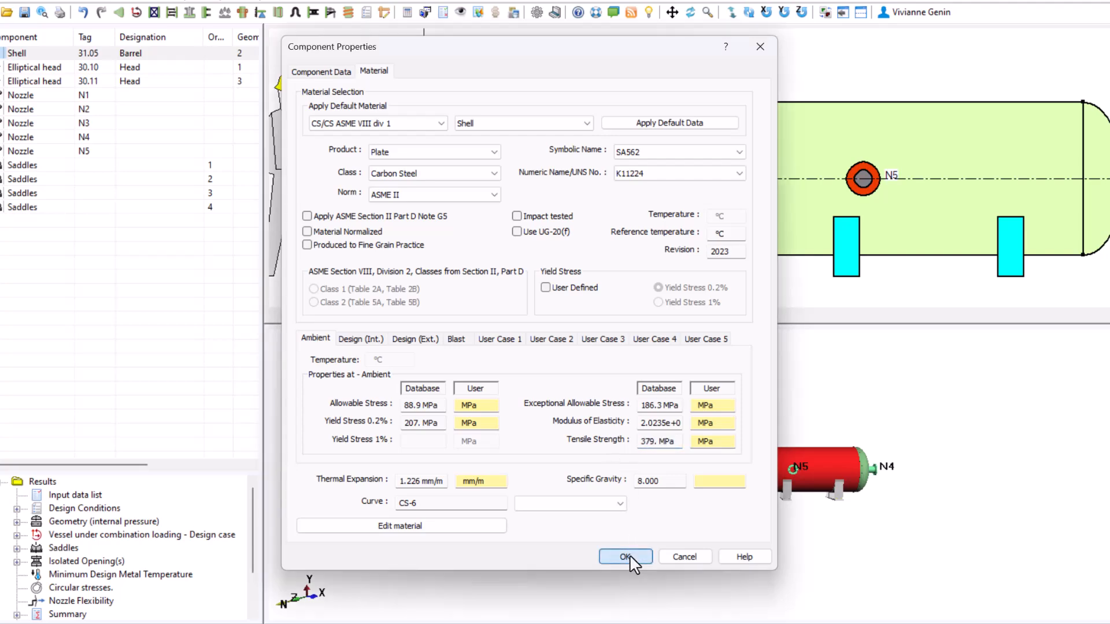
{"action": "left_click", "coordinate": [629, 555]}
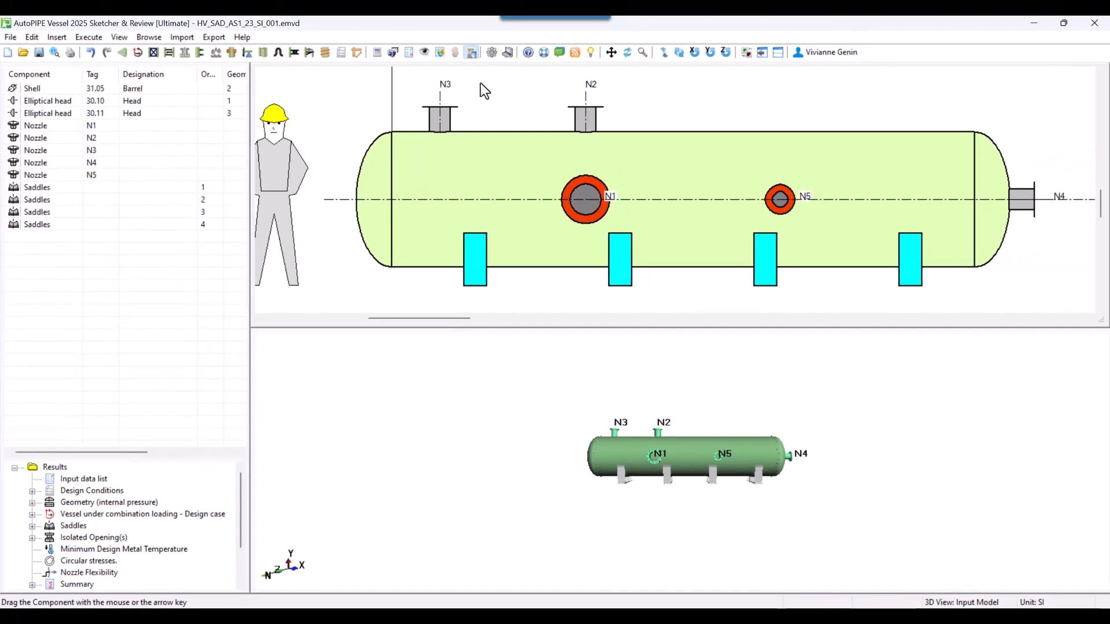
Open the Material Database Manager and filter the materials by the symbolic name 562
{"action": "left_click_drag", "start_coordinate": [400, 29], "coordinate": [586, 122]}
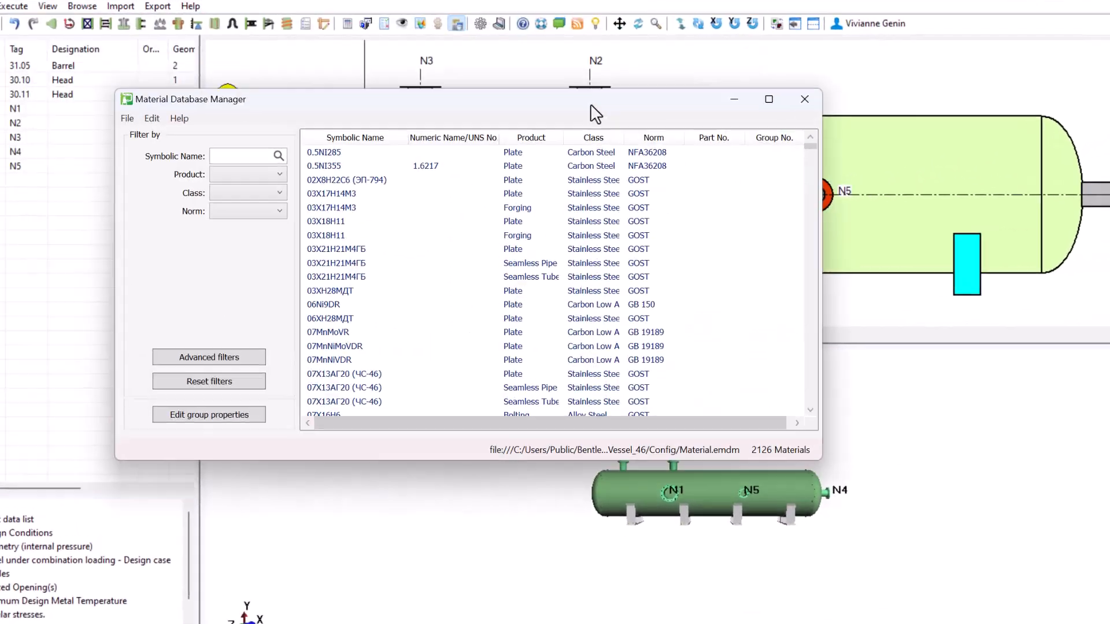
{"action": "left_click", "coordinate": [219, 156]}
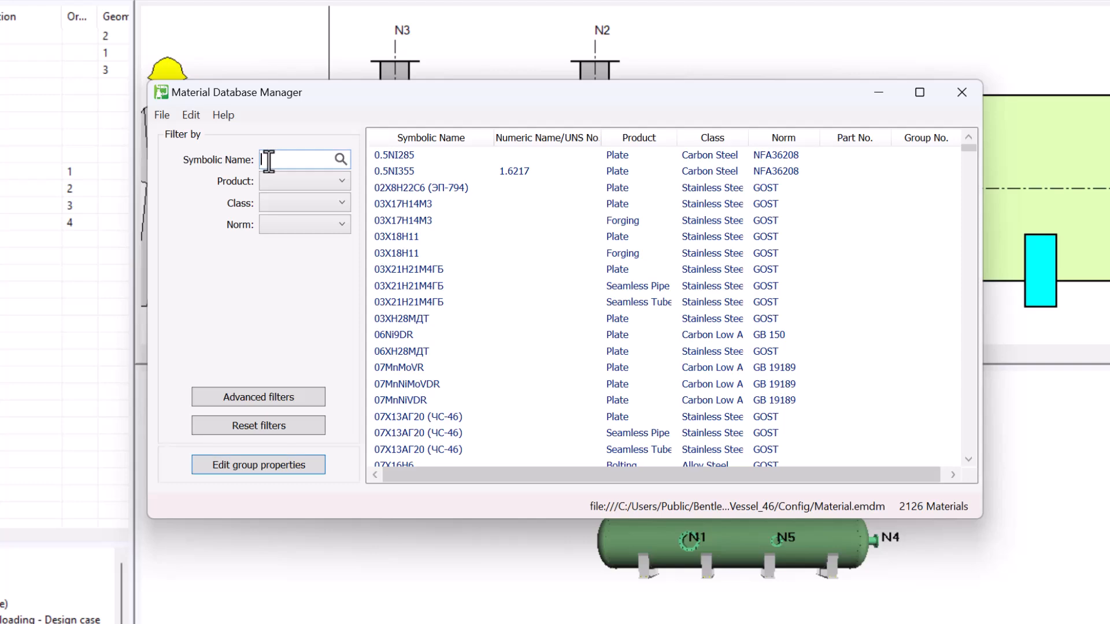
{"action": "type", "text": "562"}
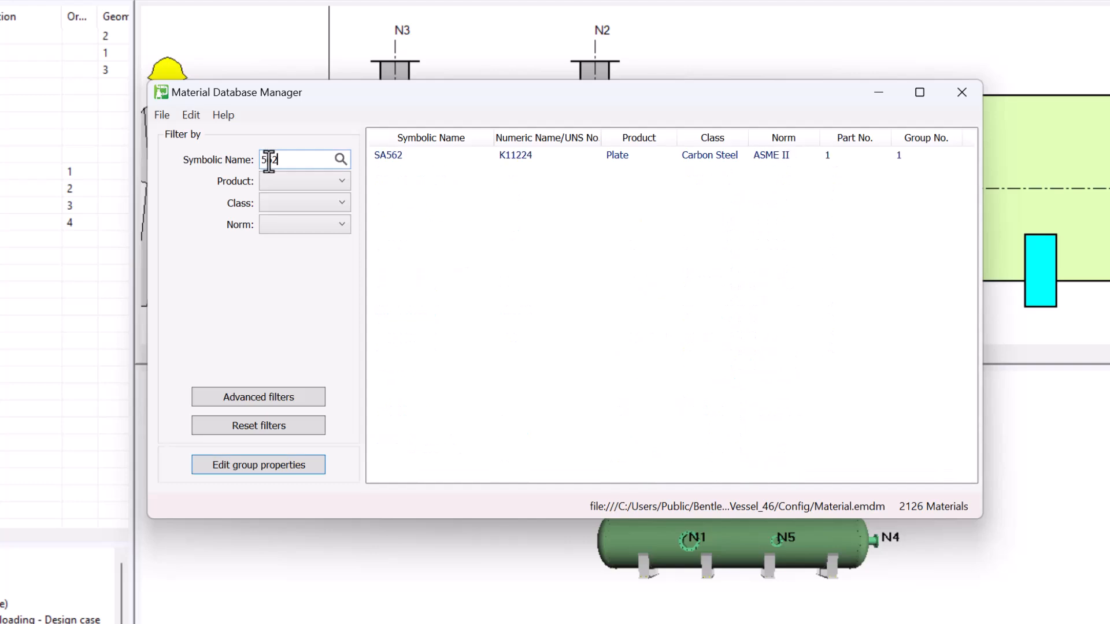
Review the general and stress properties of SA562 stored in the database, and close the editor and the database manager
{"action": "double_click", "coordinate": [390, 158]}
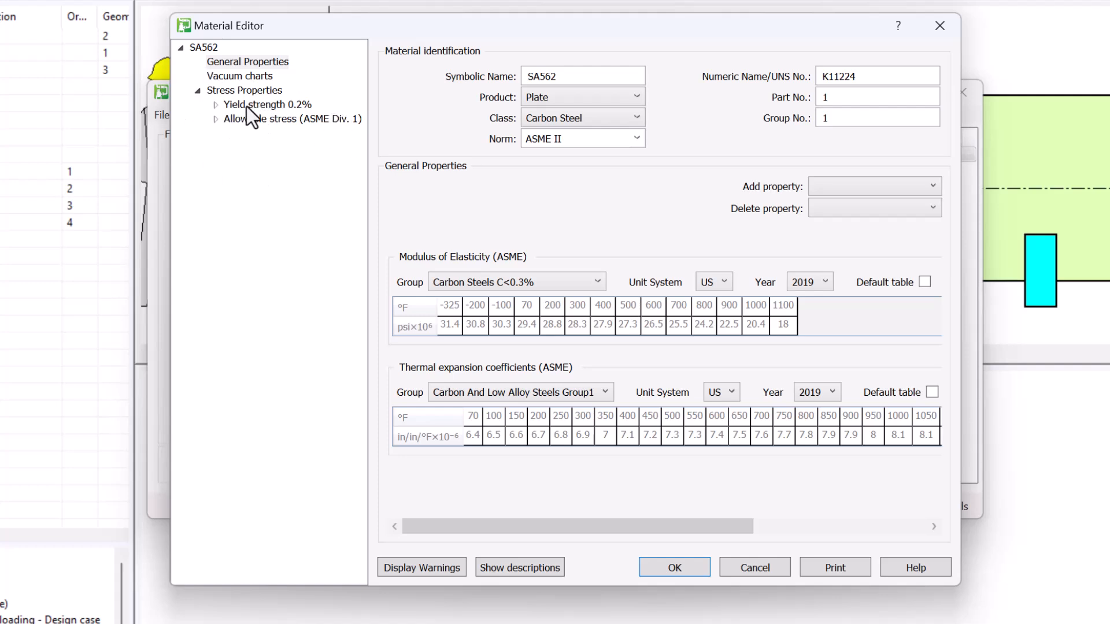
{"action": "left_click", "coordinate": [255, 62]}
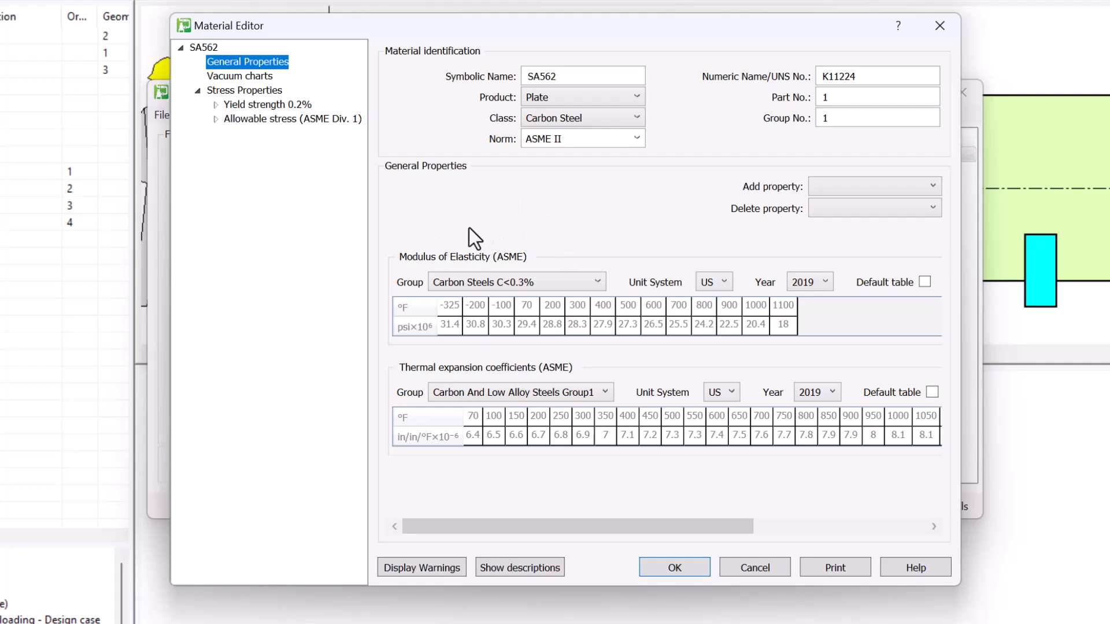
{"action": "left_click", "coordinate": [679, 566]}
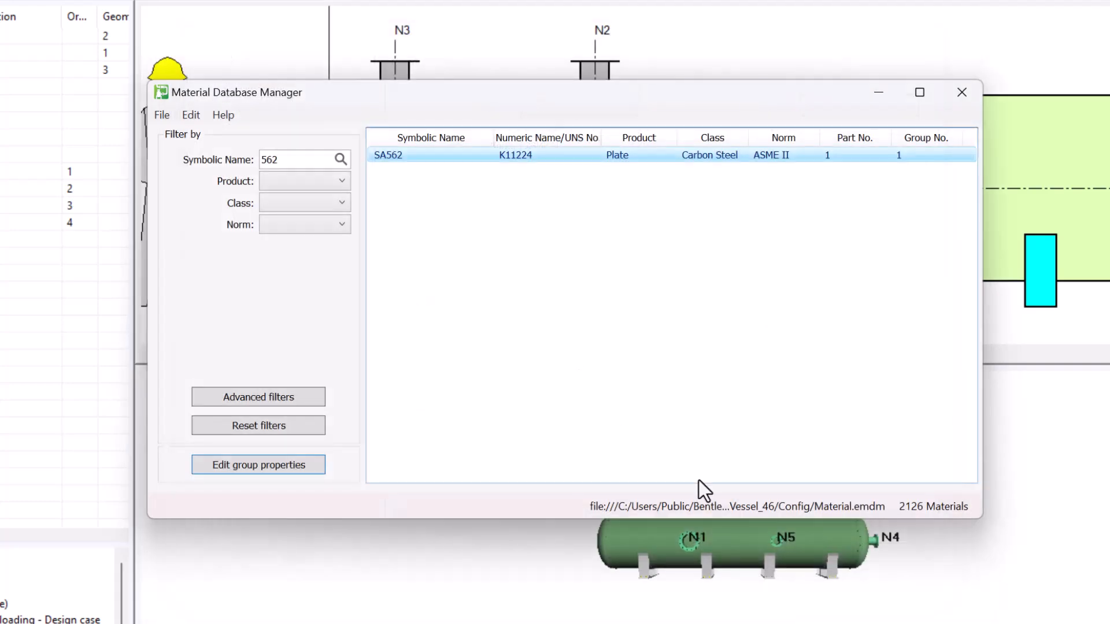
{"action": "left_click", "coordinate": [964, 99]}
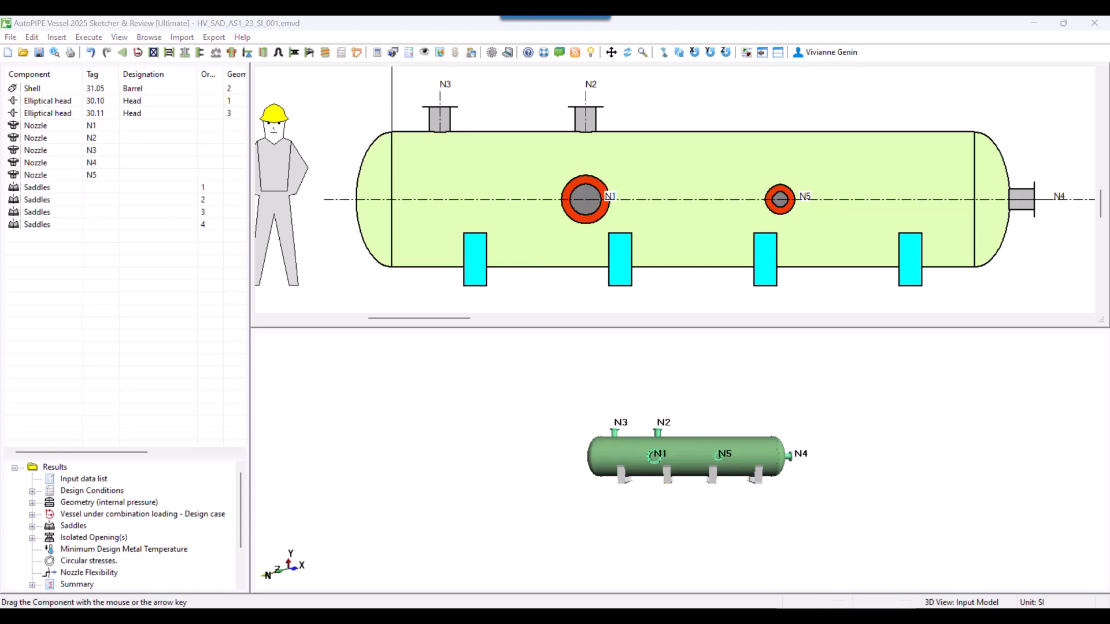
Export the barrel shell's SA562 material as ExportedMaterial_SA562.emdm to the SA562 folder, and close the material editor
{"action": "double_click", "coordinate": [543, 241]}
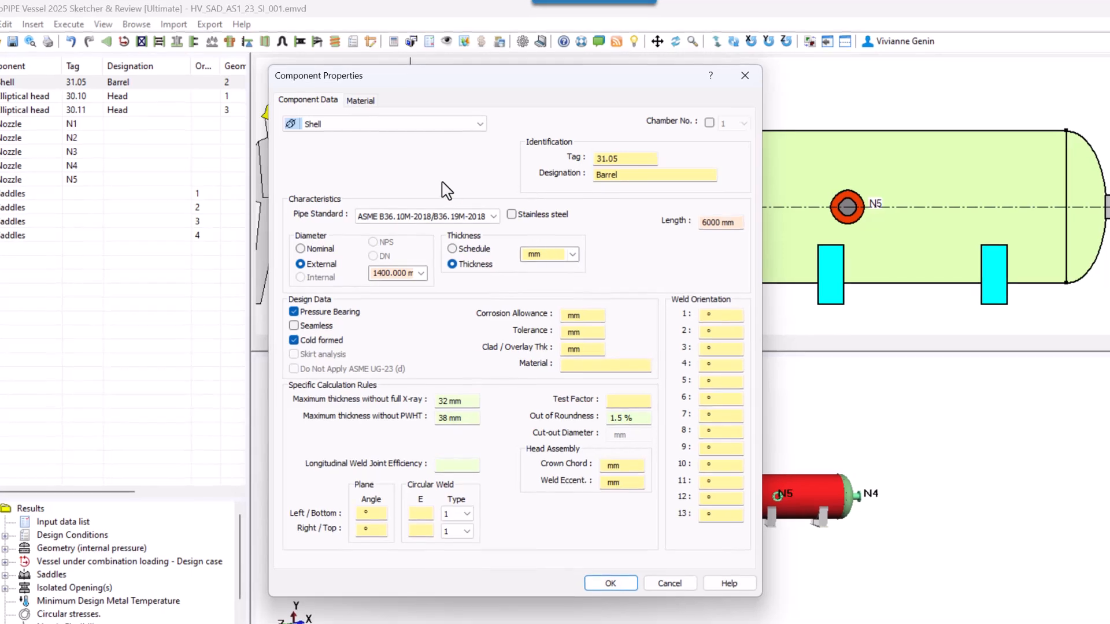
{"action": "left_click", "coordinate": [358, 102]}
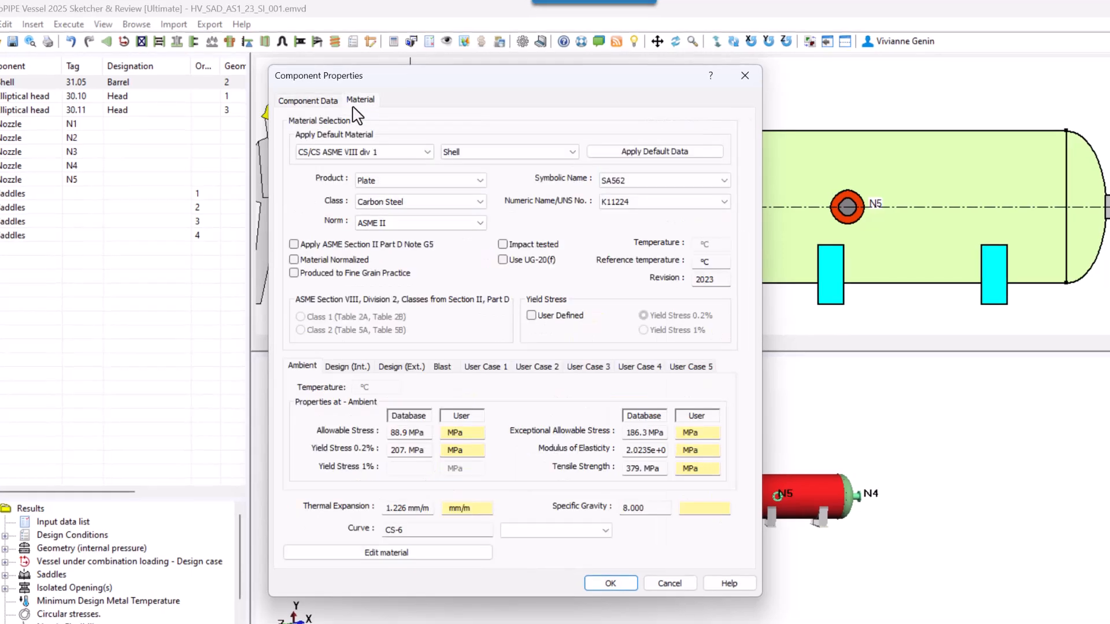
{"action": "left_click", "coordinate": [399, 554]}
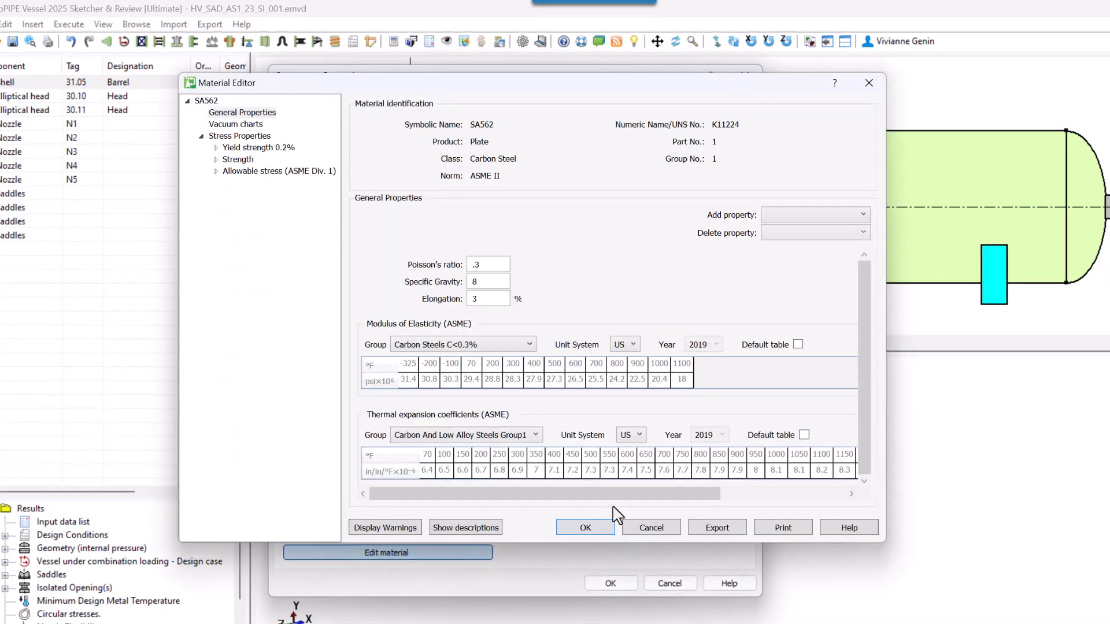
{"action": "left_click", "coordinate": [717, 528]}
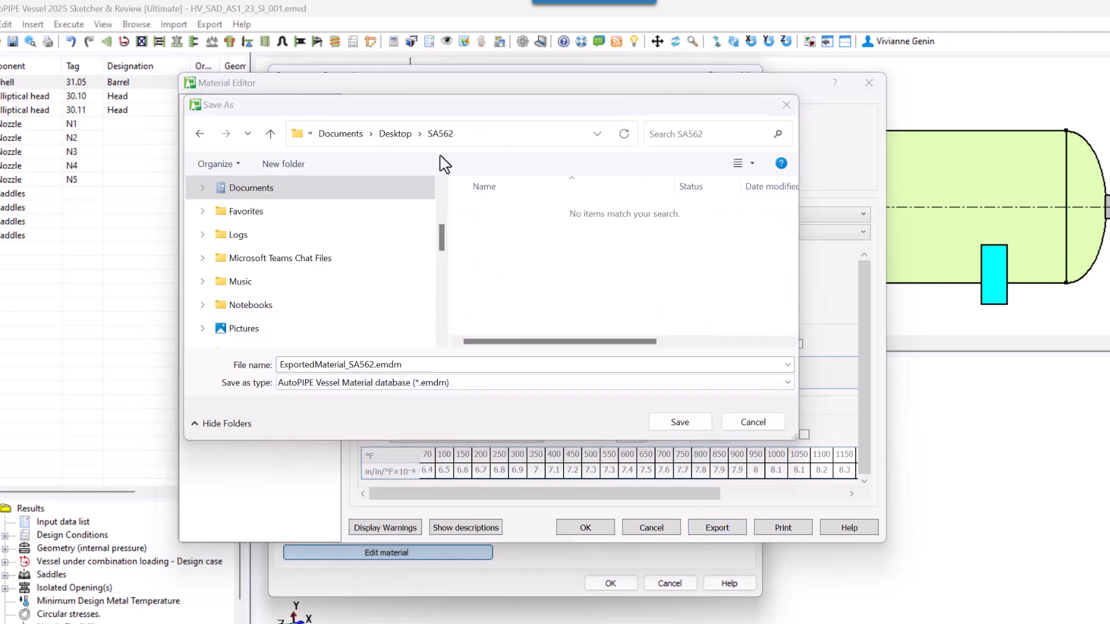
{"action": "left_click", "coordinate": [694, 425]}
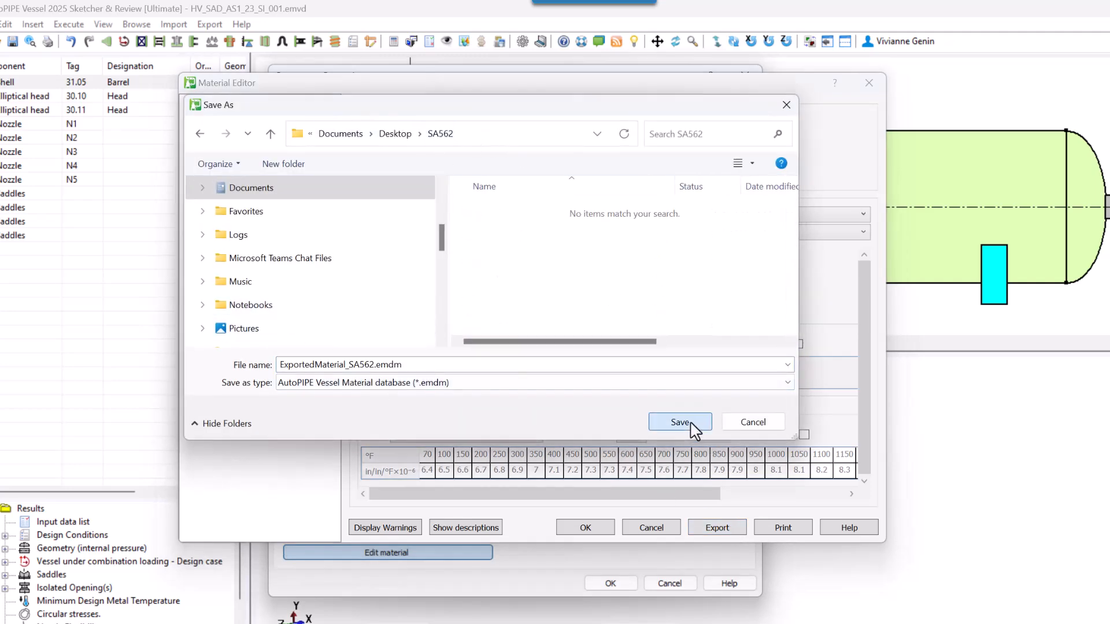
{"action": "left_click", "coordinate": [587, 529]}
{"action": "left_click", "coordinate": [483, 359]}
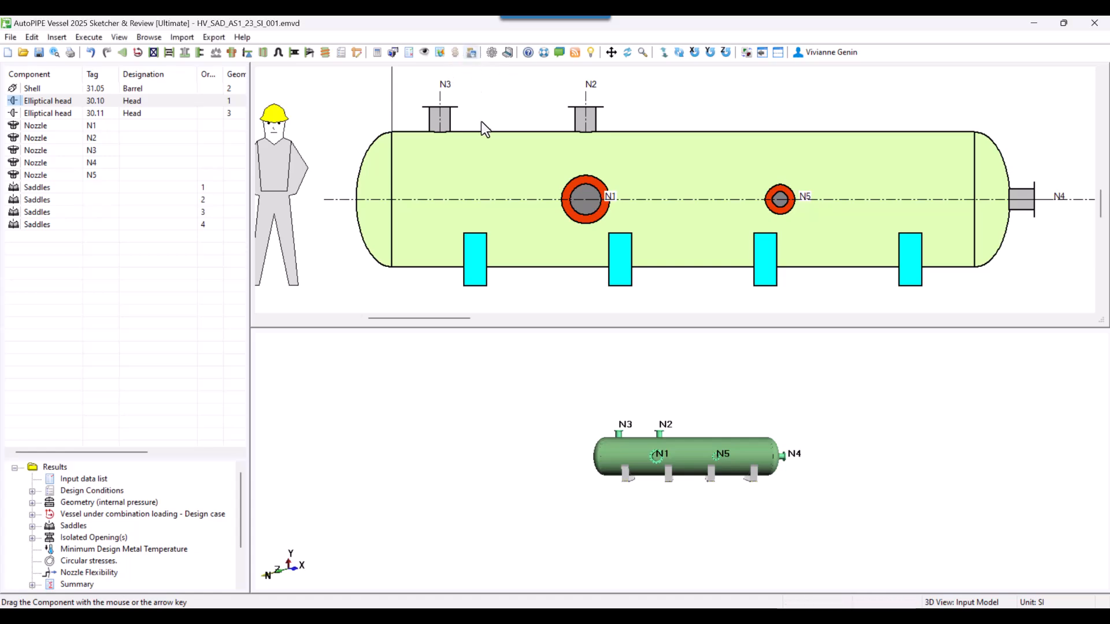
Find SA562 in the Material Database Manager using the name filter 562, inspect its stored properties, and cancel the editor
{"action": "left_click_drag", "start_coordinate": [267, 24], "coordinate": [523, 157]}
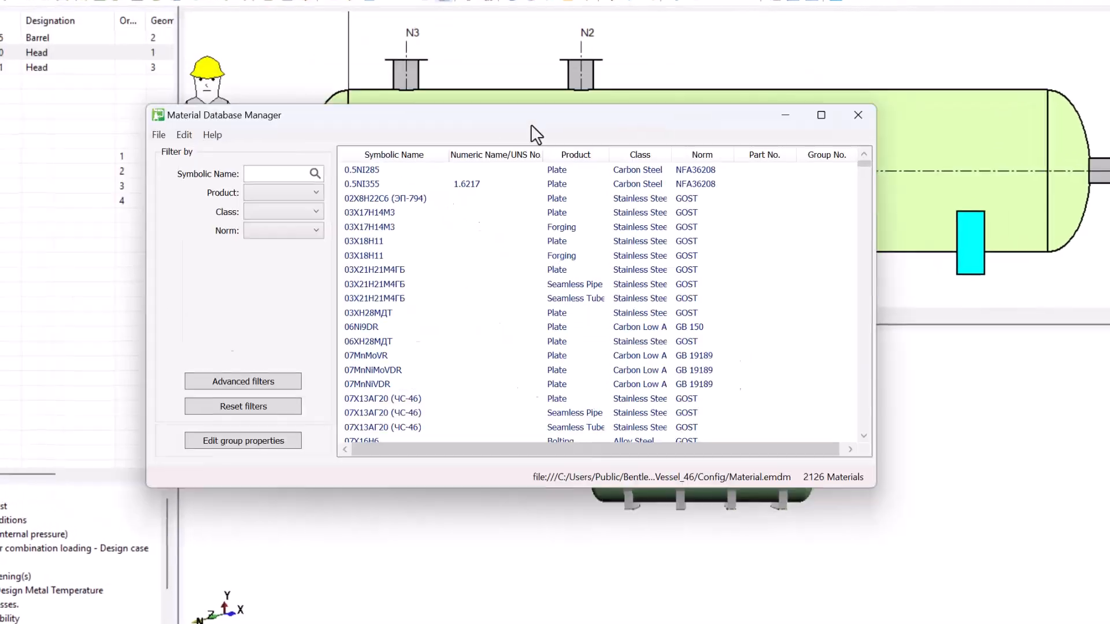
{"action": "left_click", "coordinate": [312, 177]}
{"action": "type", "text": "562"}
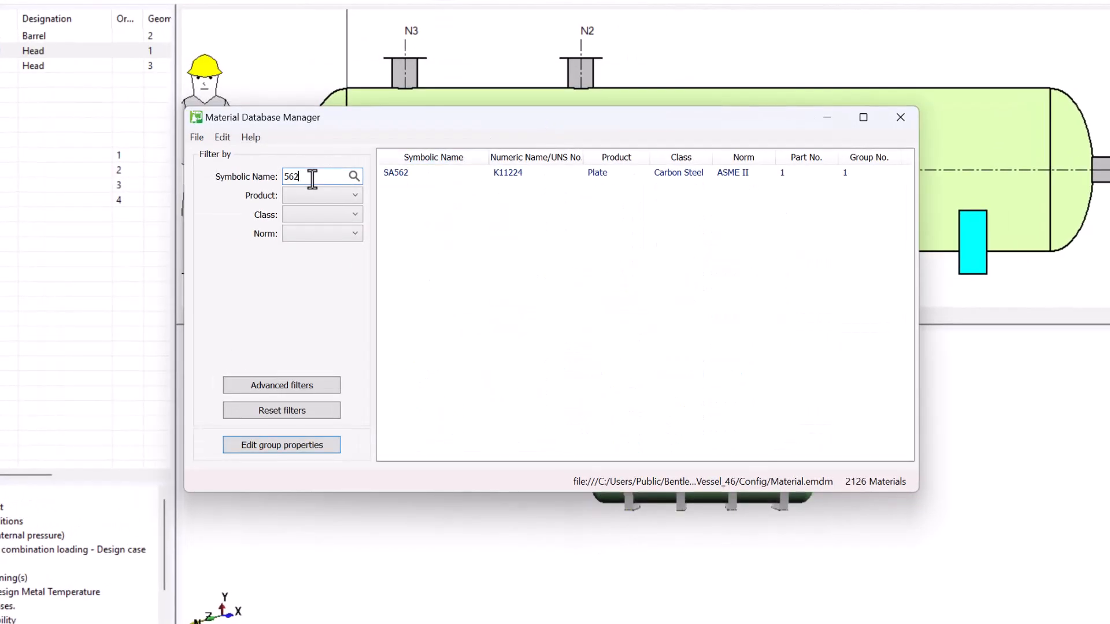
{"action": "double_click", "coordinate": [418, 176]}
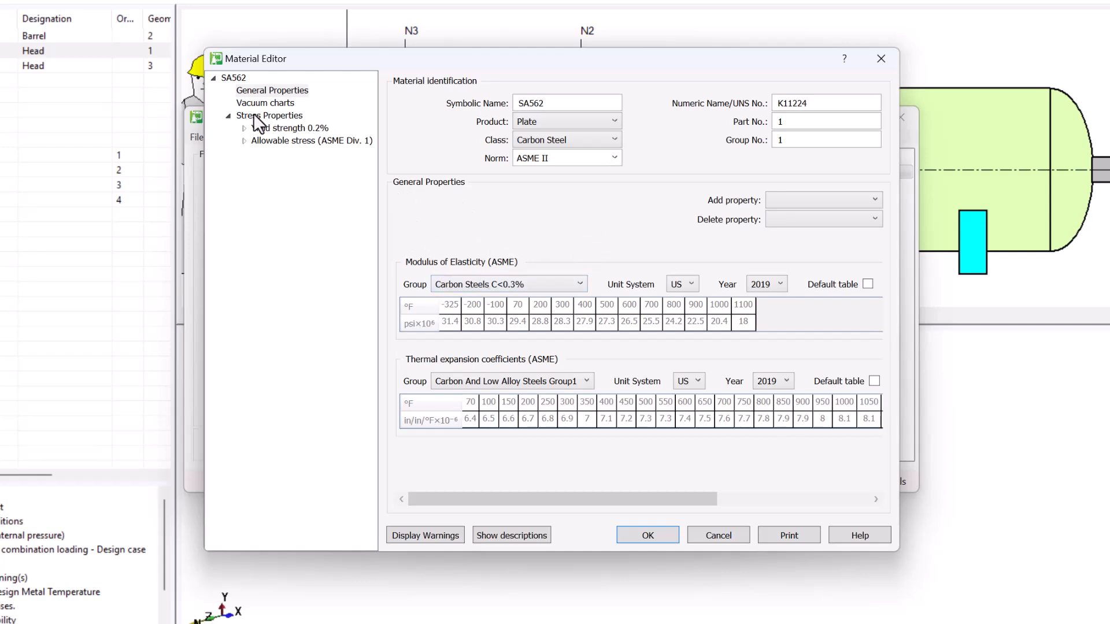
{"action": "left_click", "coordinate": [735, 539]}
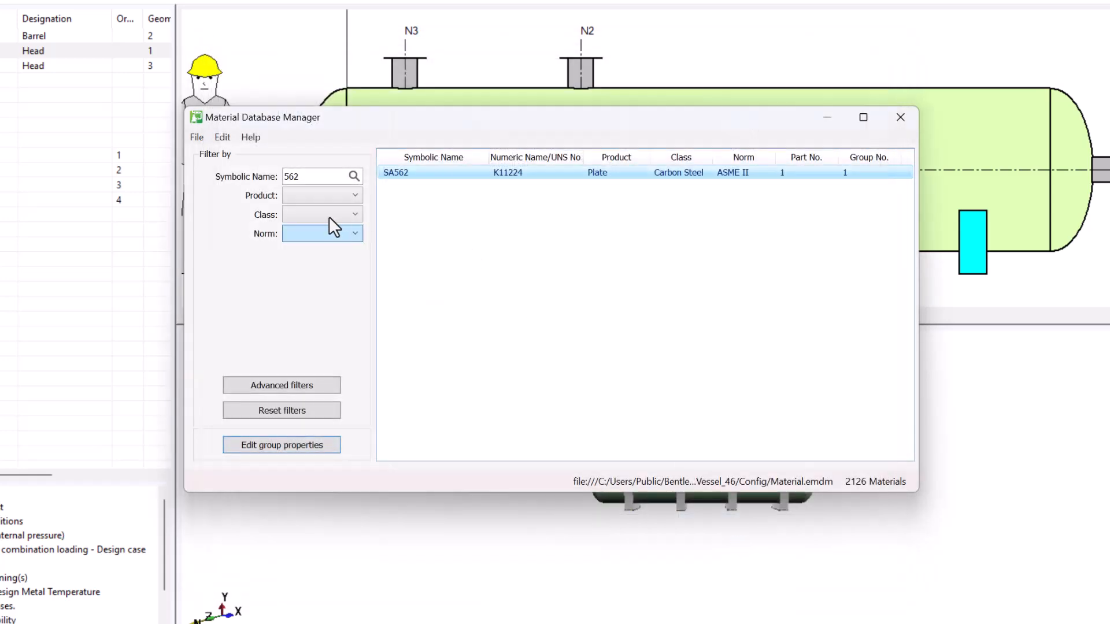
Add the material from ExportedMaterial_SA562.emdm in the SA562 folder to the currently open material database
{"action": "left_click", "coordinate": [198, 139]}
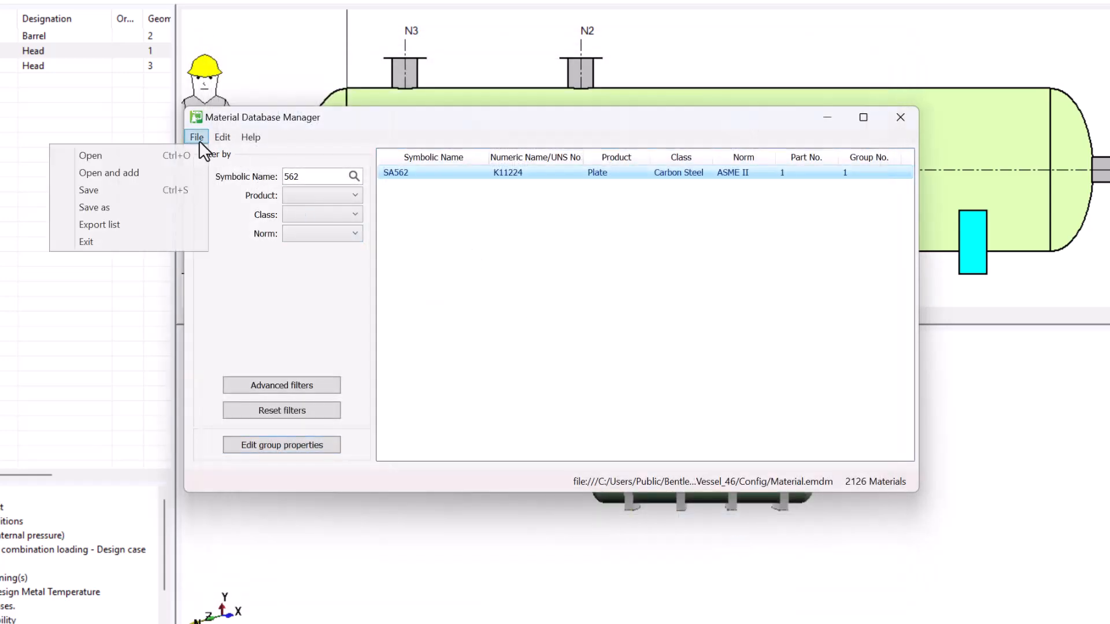
{"action": "left_click", "coordinate": [171, 169]}
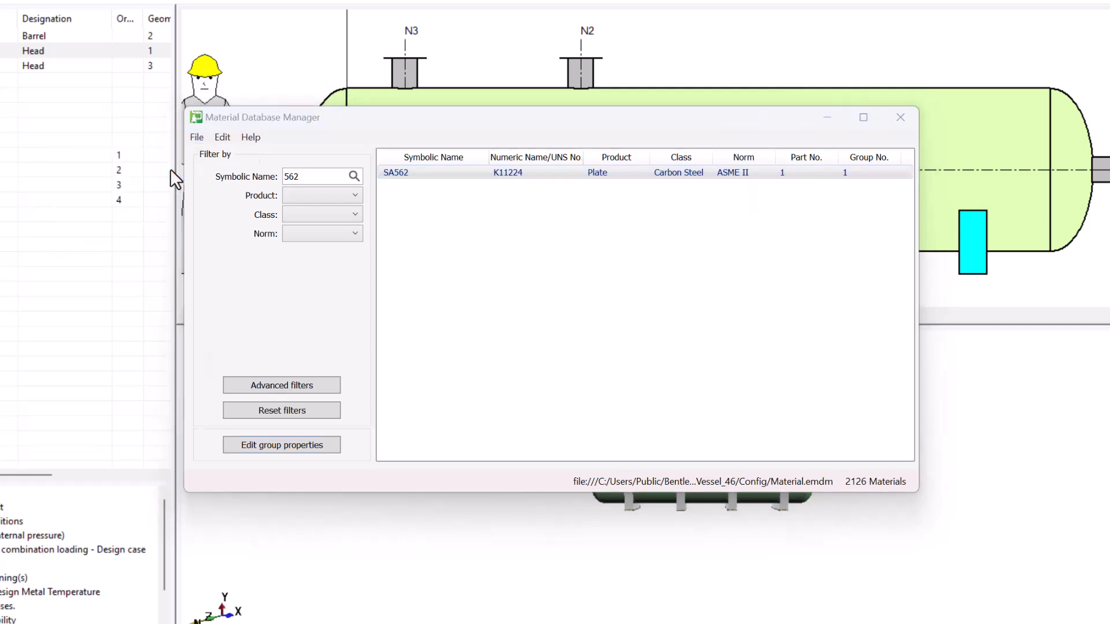
{"action": "left_click", "coordinate": [553, 260]}
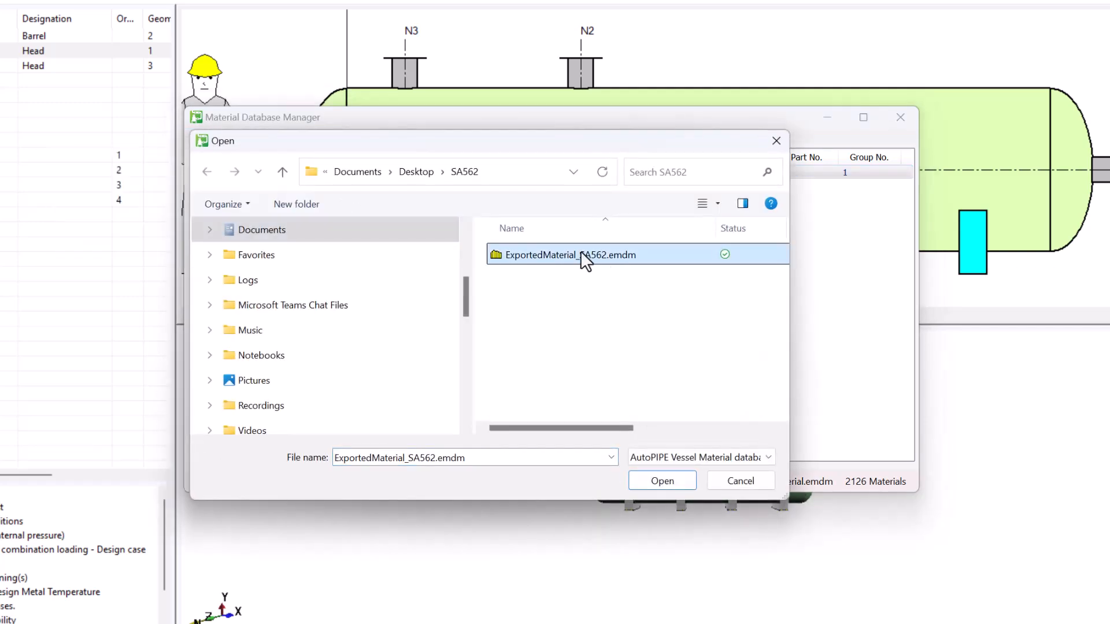
{"action": "left_click", "coordinate": [661, 481]}
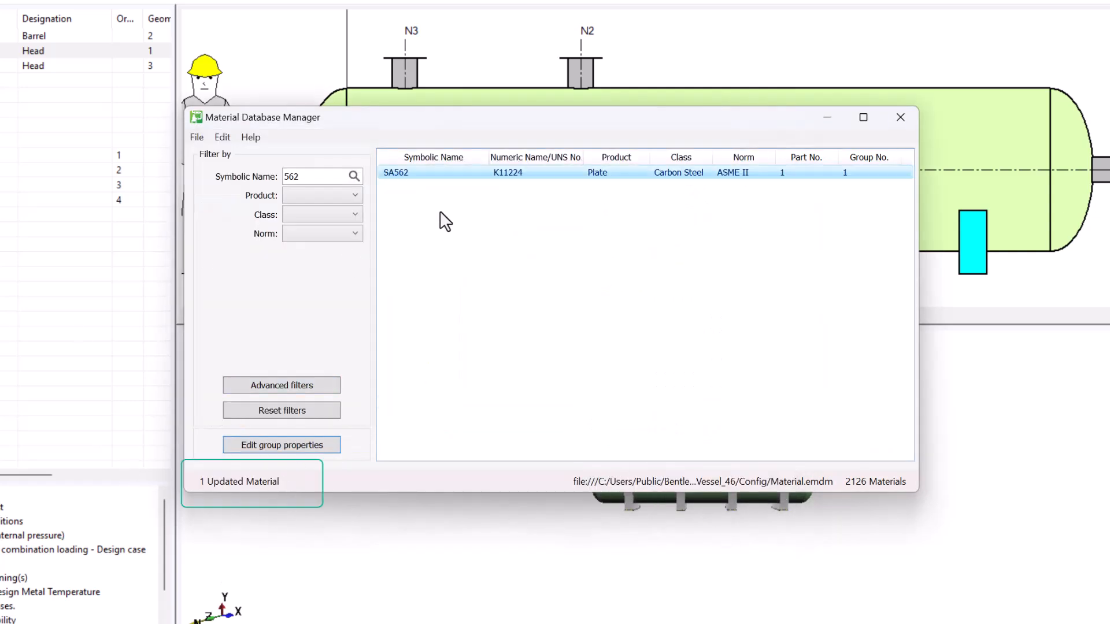
Inspect the general properties and the 2021 strength revision of SA562 in the database, and cancel the material editor
{"action": "double_click", "coordinate": [470, 173]}
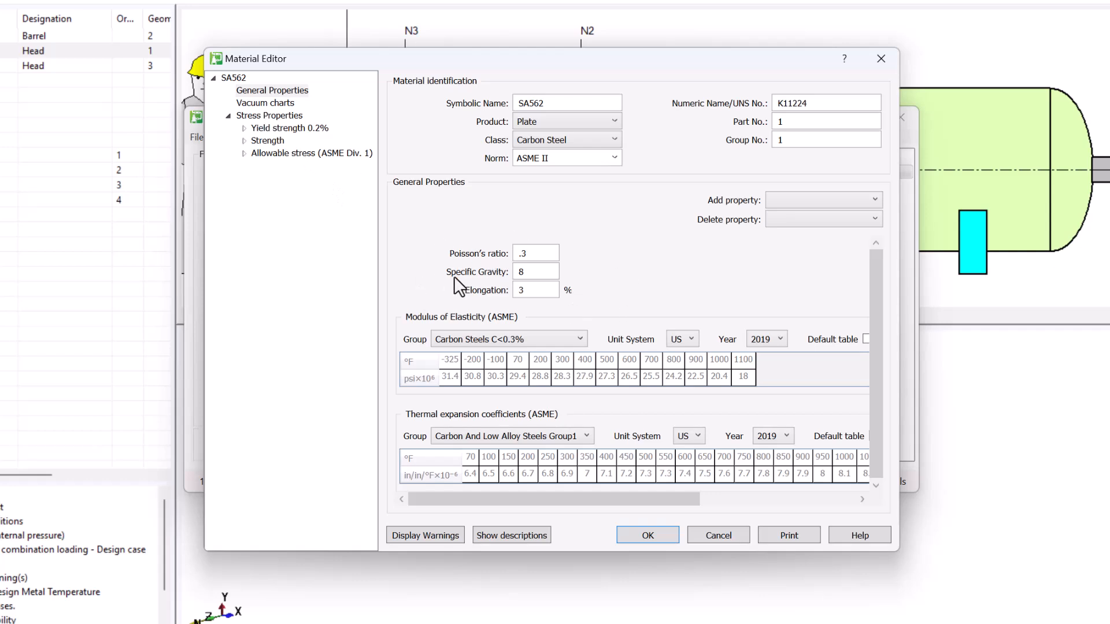
{"action": "double_click", "coordinate": [268, 141]}
{"action": "left_click", "coordinate": [283, 159]}
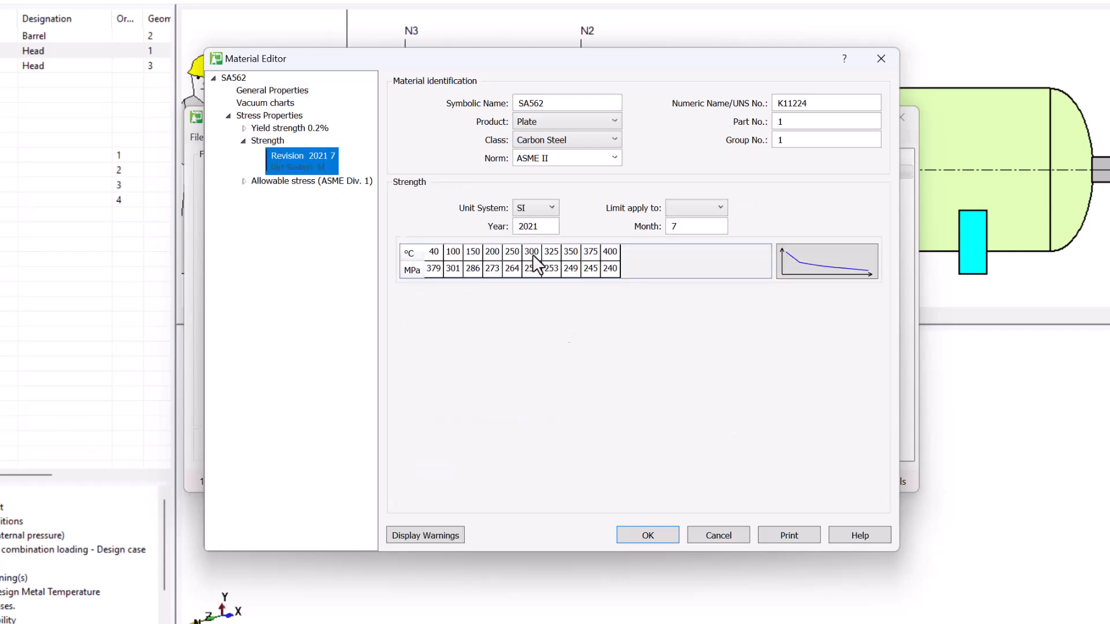
{"action": "left_click", "coordinate": [734, 535]}
Save the material database, overwriting the existing Material.emdm, and close the Material Database Manager
{"action": "left_click", "coordinate": [202, 142]}
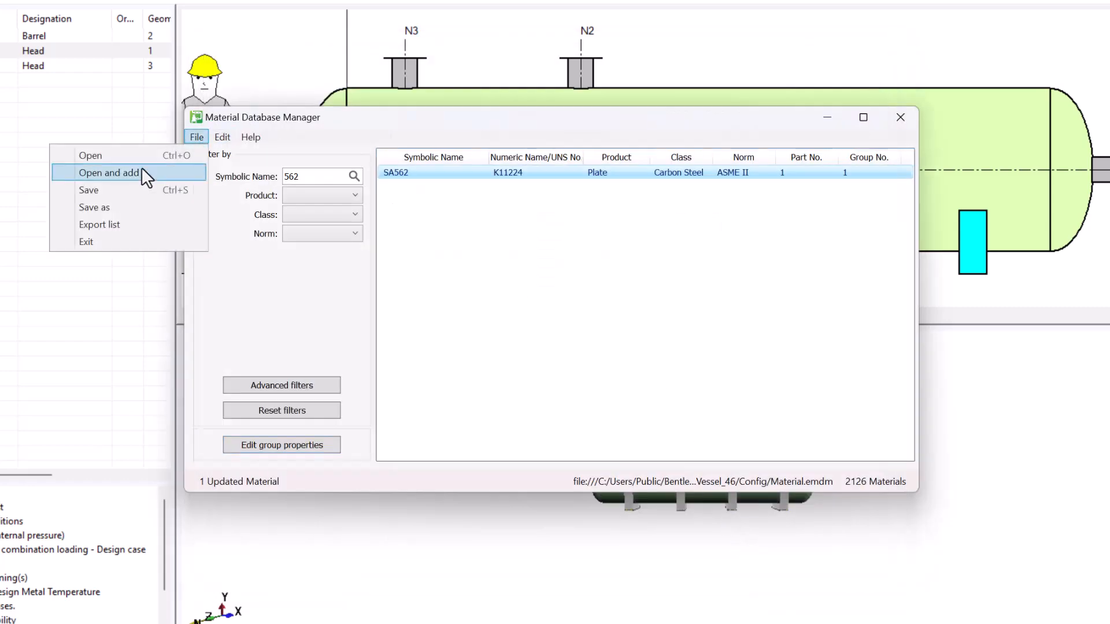
{"action": "left_click", "coordinate": [105, 192]}
{"action": "key", "text": "ctrl+s"}
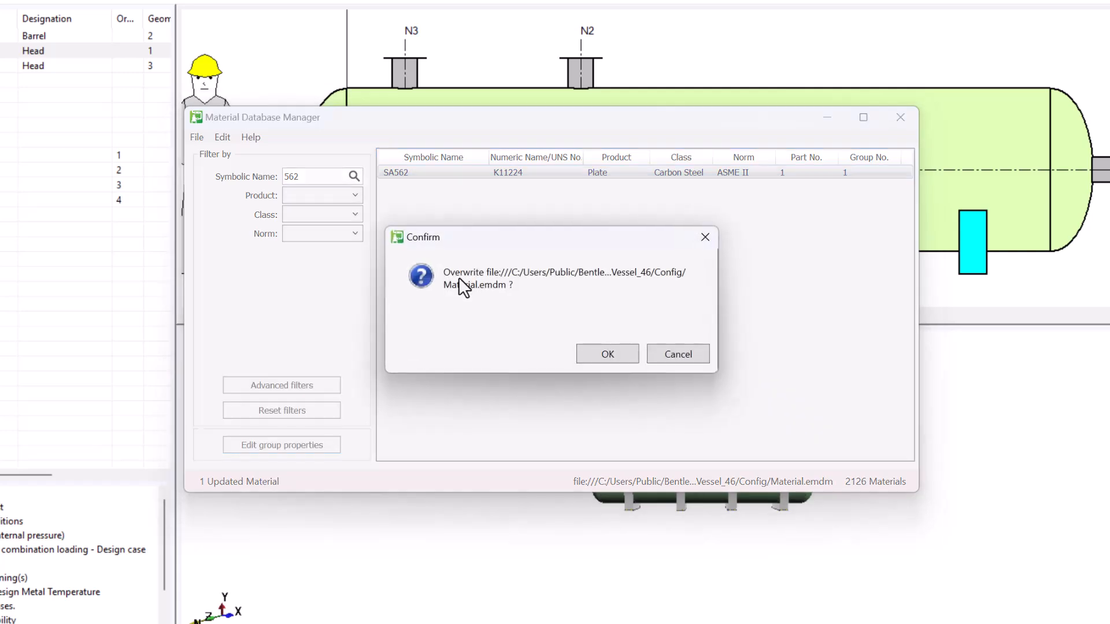
{"action": "left_click", "coordinate": [605, 353]}
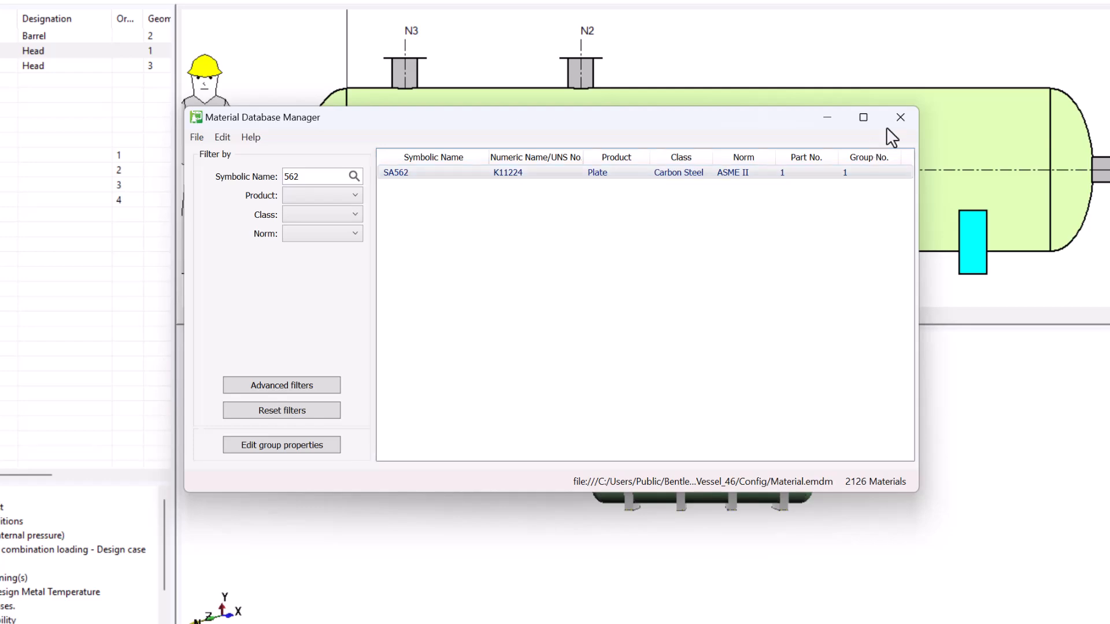
{"action": "left_click", "coordinate": [905, 117]}
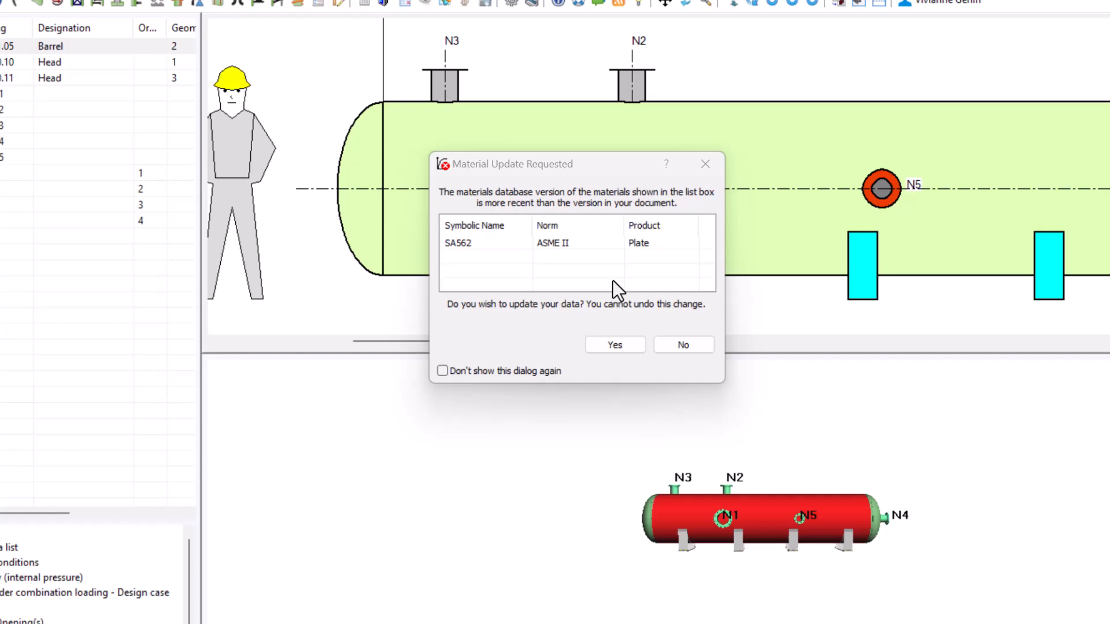
Decline the automatic material update request, and run Update Material data to bring the document's SA562 up to the database version
{"action": "left_click", "coordinate": [674, 345]}
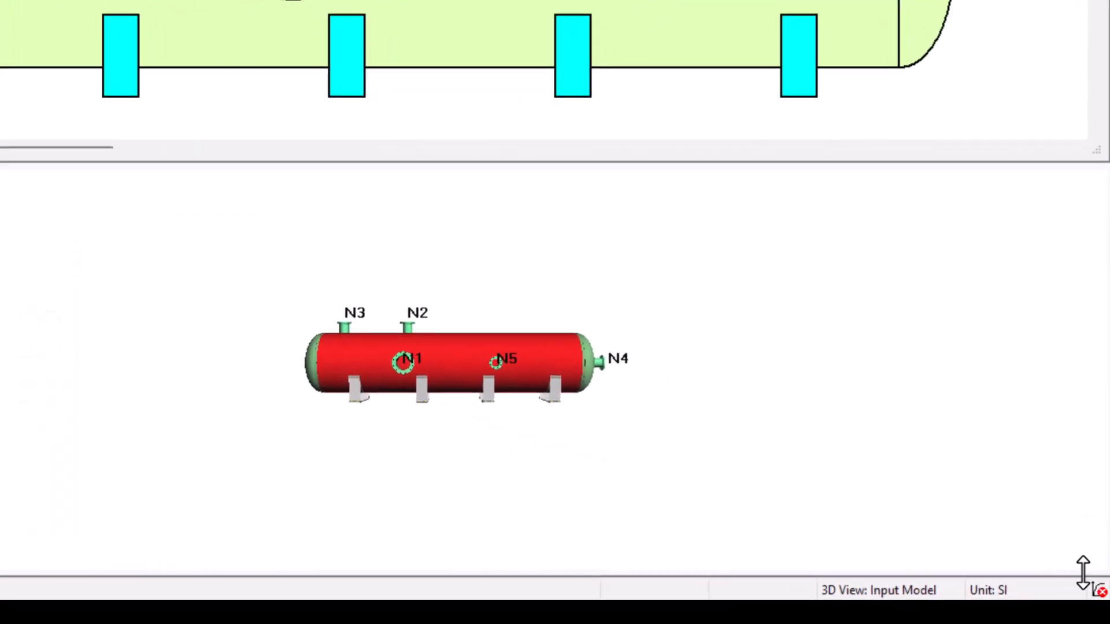
{"action": "mouse_move", "coordinate": [1097, 590]}
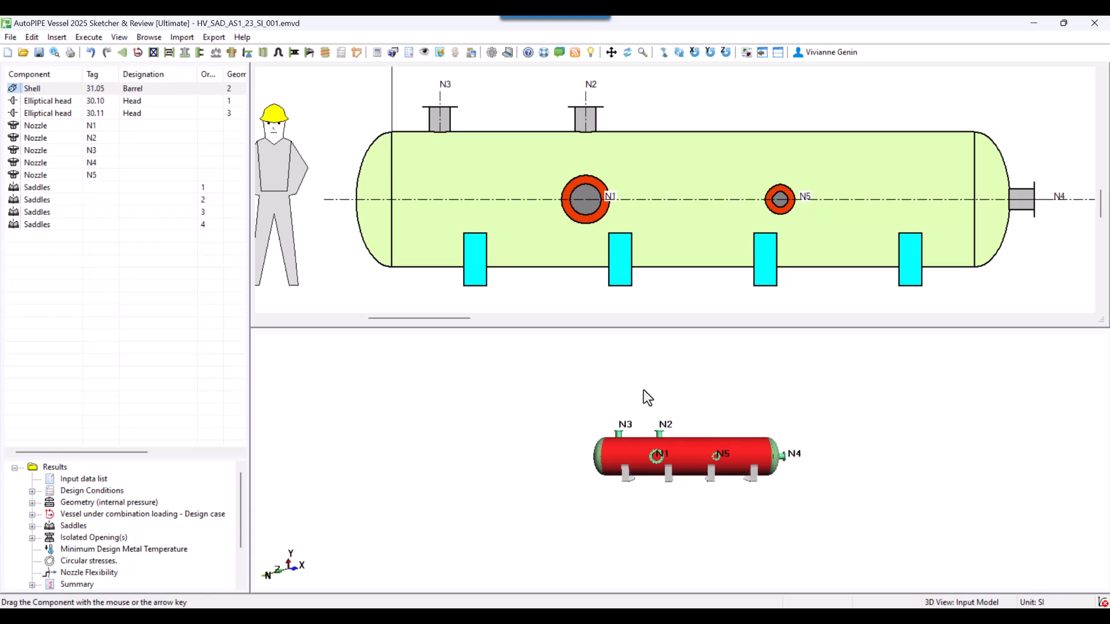
{"action": "left_click", "coordinate": [88, 37]}
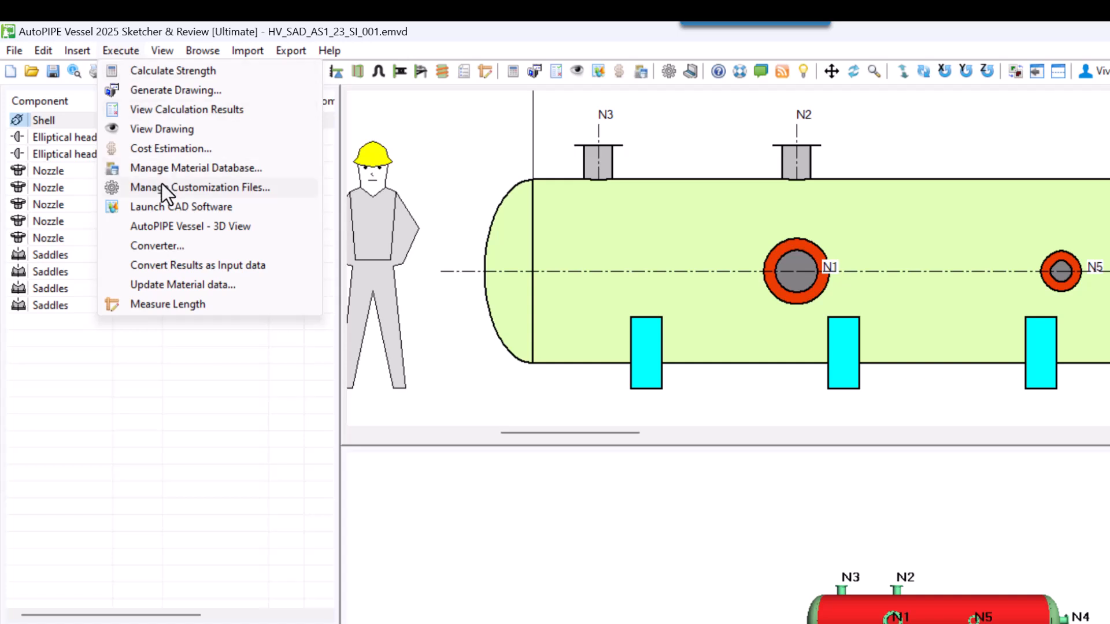
{"action": "left_click", "coordinate": [167, 286]}
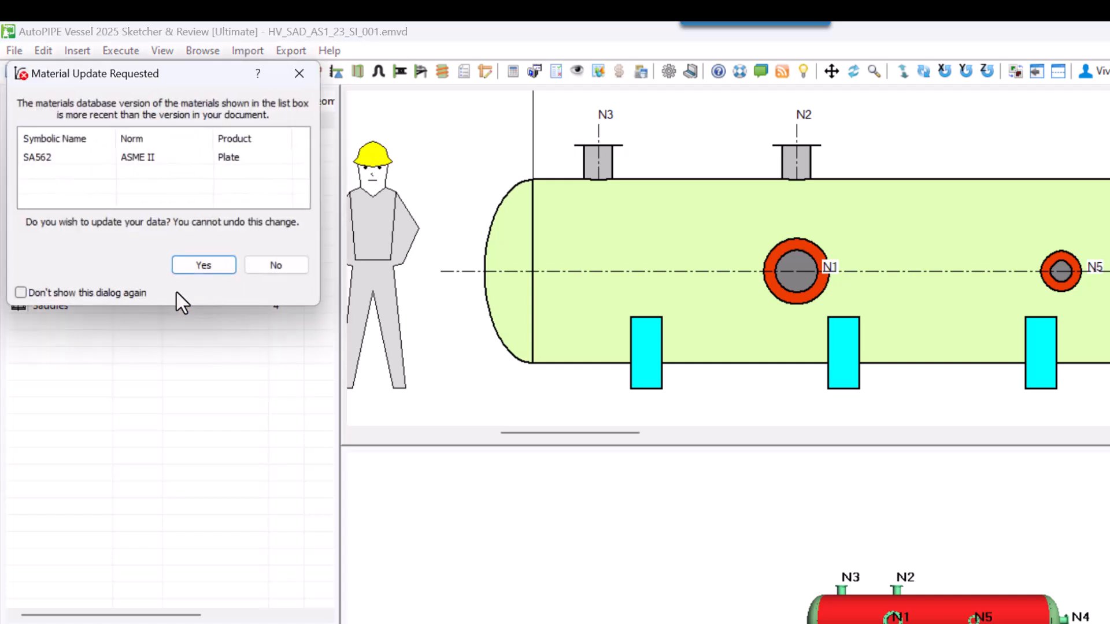
{"action": "left_click_drag", "start_coordinate": [278, 75], "coordinate": [839, 185]}
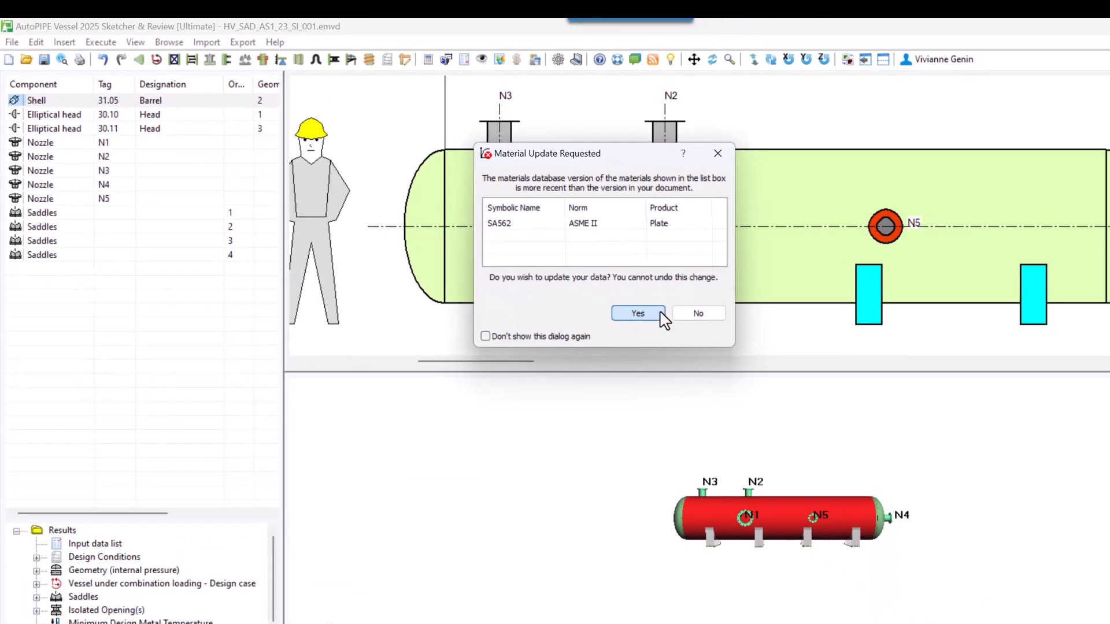
{"action": "left_click", "coordinate": [789, 374]}
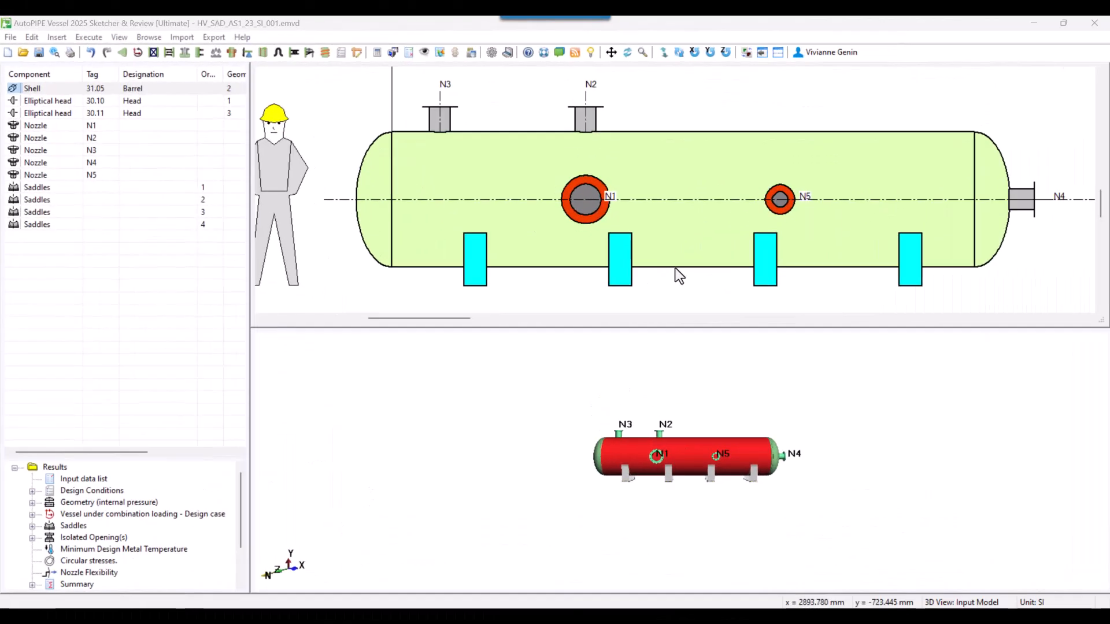
Open the barrel shell's component properties and check its SA562 material data
{"action": "double_click", "coordinate": [516, 229]}
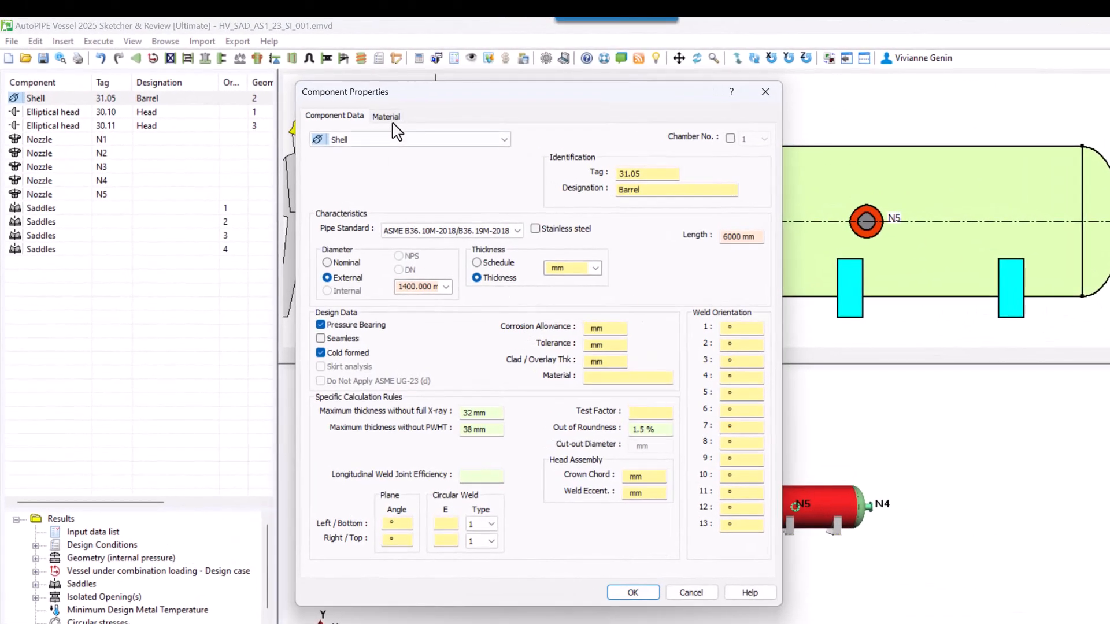
{"action": "left_click", "coordinate": [386, 117]}
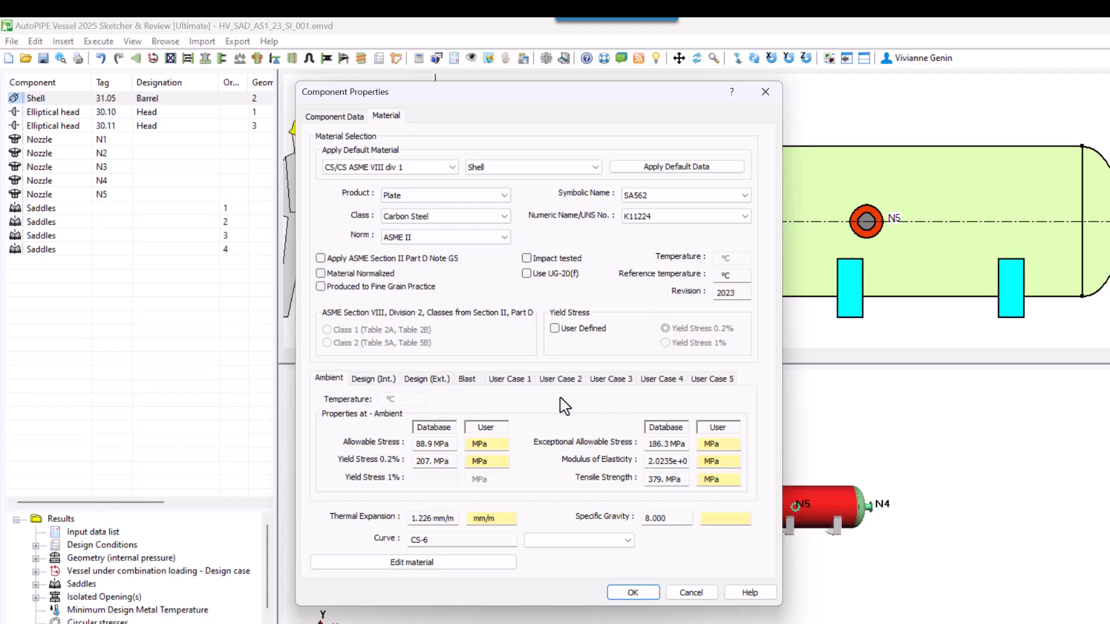